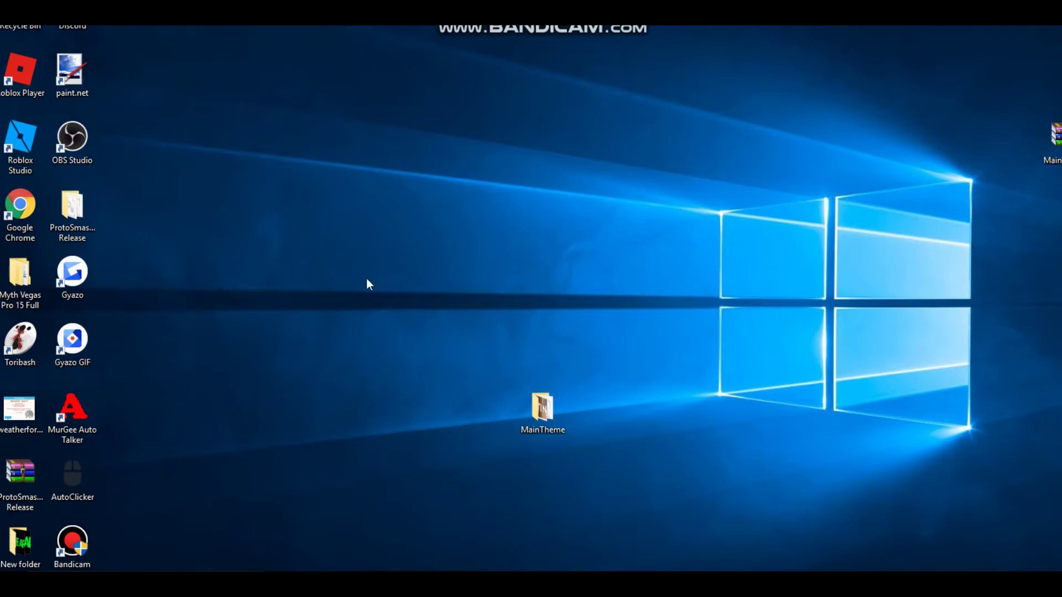
Go to ProtoSmasher Release > Themes and select the MainTheme archive
{"action": "double_click", "coordinate": [71, 213]}
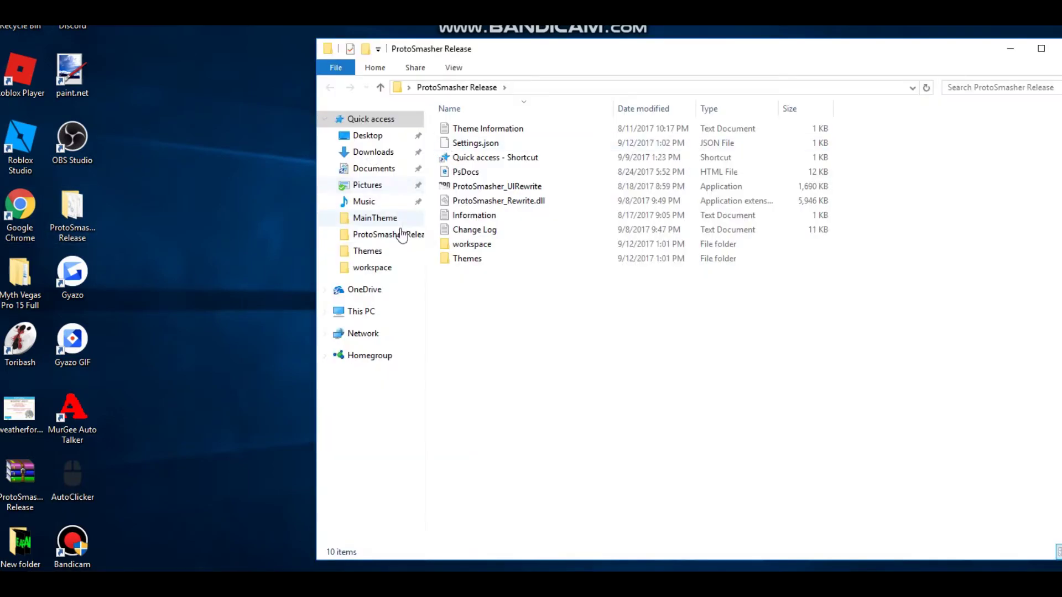
{"action": "double_click", "coordinate": [466, 258]}
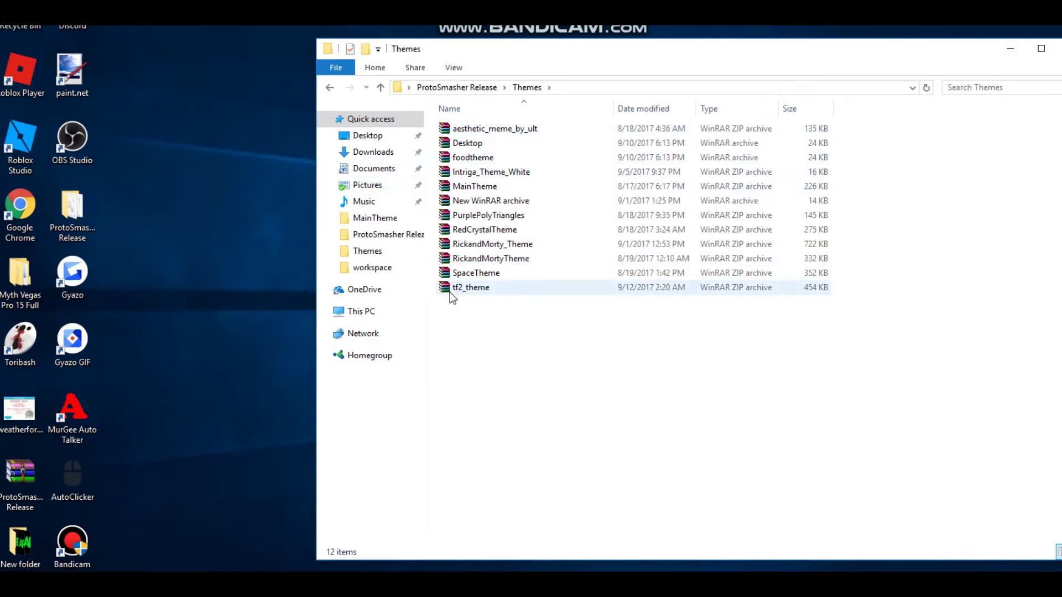
{"action": "left_click", "coordinate": [488, 188]}
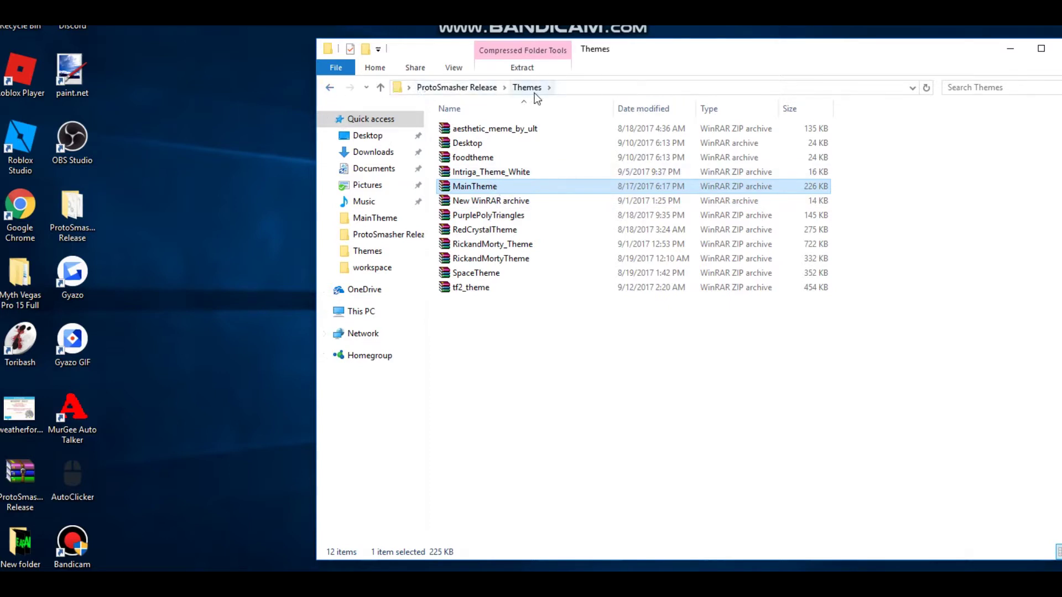
Extract the MainTheme archive to the Desktop and minimize Explorer
{"action": "right_click", "coordinate": [494, 191]}
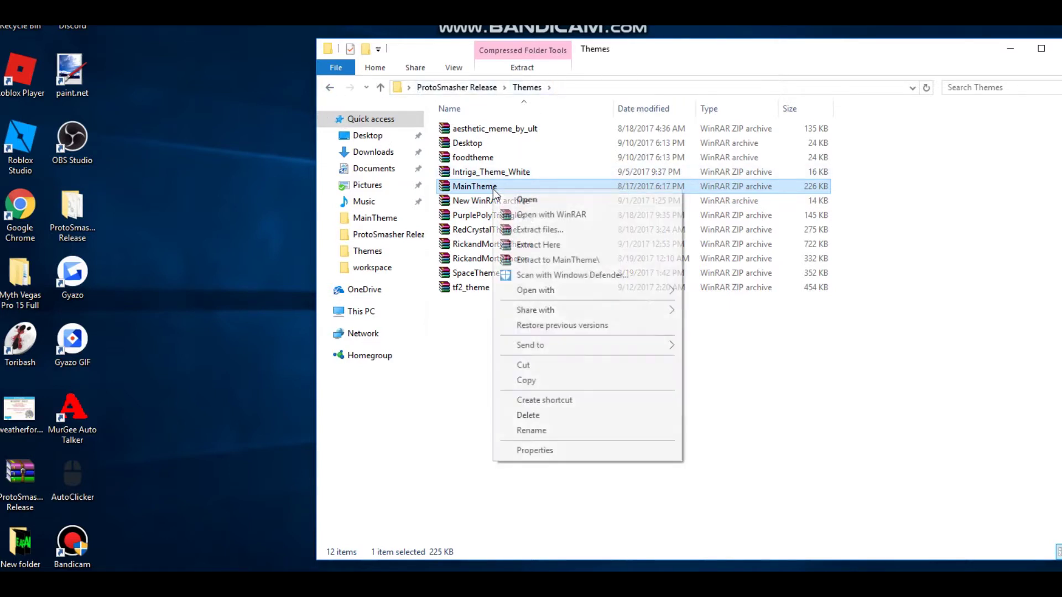
{"action": "left_click", "coordinate": [529, 229]}
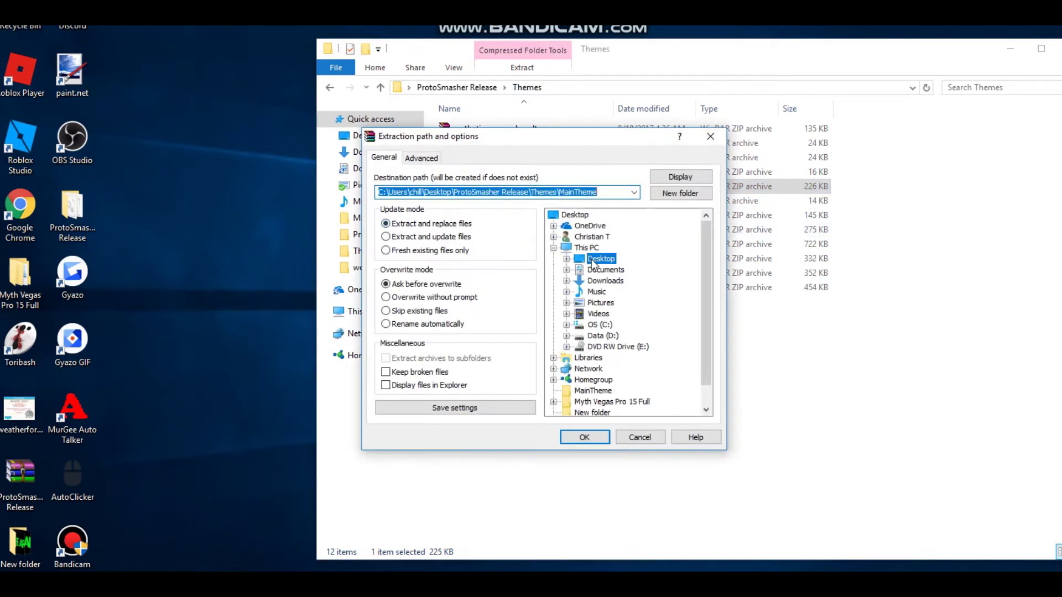
{"action": "left_click", "coordinate": [598, 259]}
{"action": "left_click", "coordinate": [582, 434]}
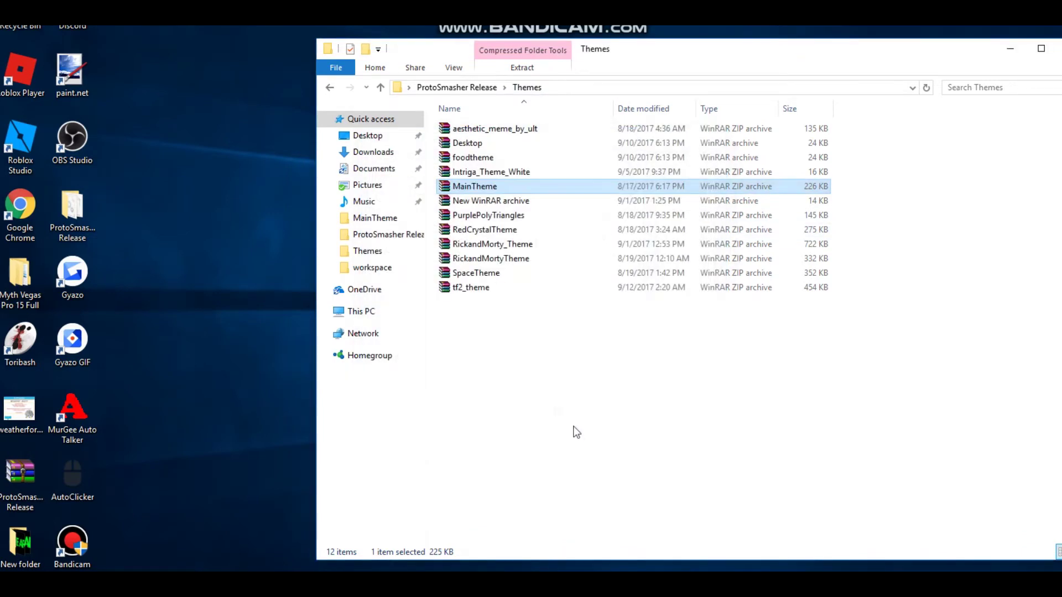
{"action": "left_click", "coordinate": [1010, 49]}
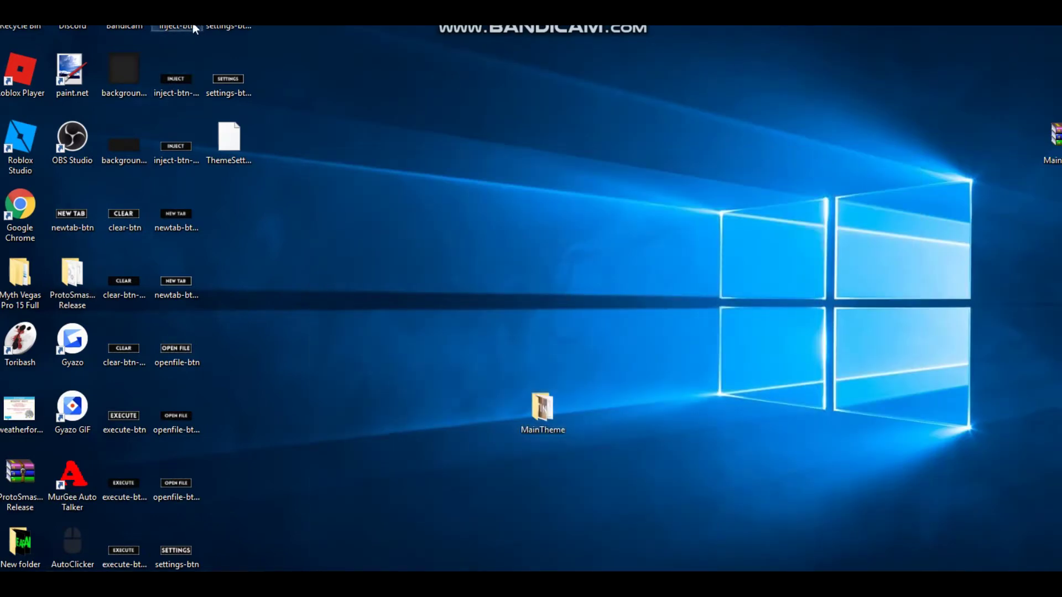
Create a new desktop folder named 'purple'
{"action": "right_click", "coordinate": [344, 208]}
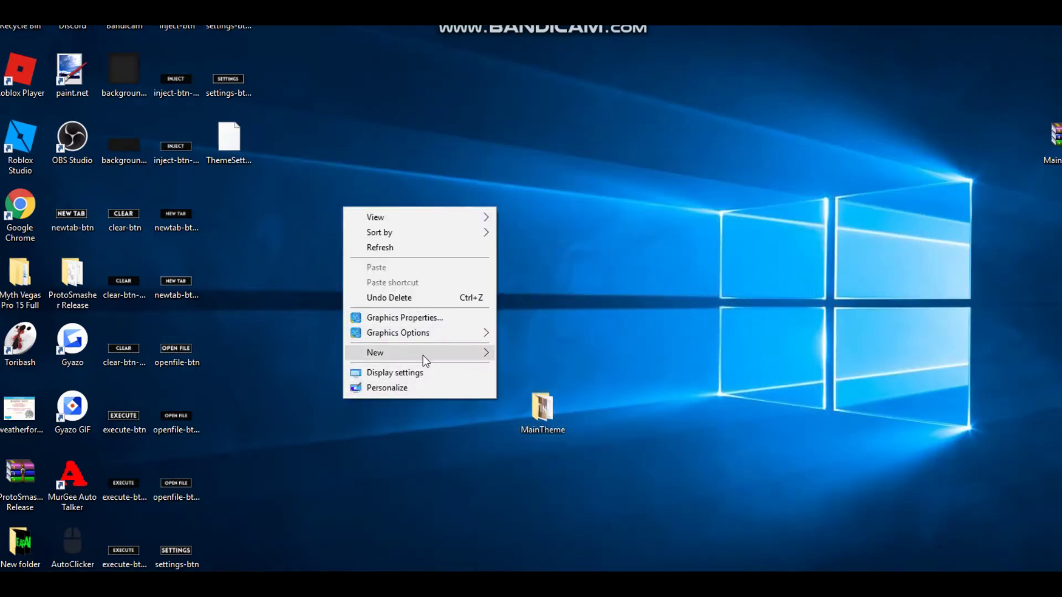
{"action": "mouse_move", "coordinate": [452, 357]}
{"action": "left_click", "coordinate": [528, 354]}
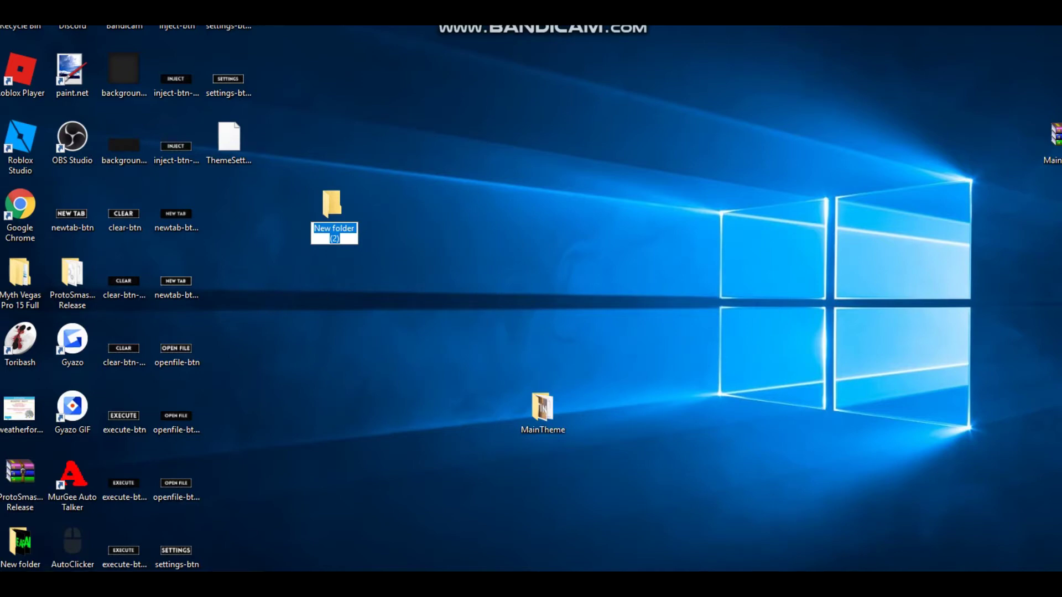
{"action": "type", "text": "purpl"}
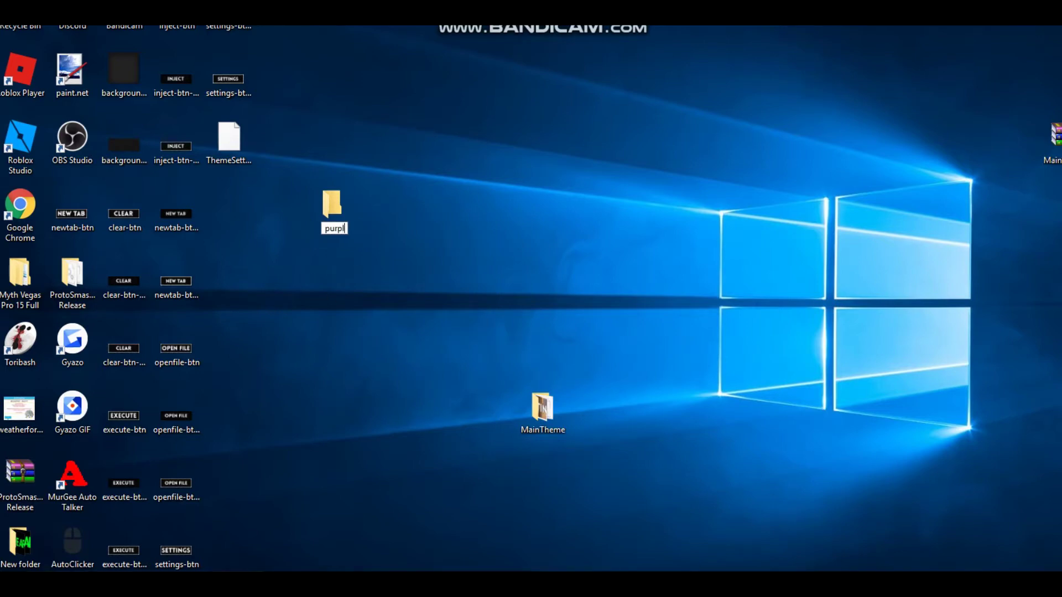
{"action": "type", "text": "e"}
{"action": "key", "text": "Return"}
Move all the extracted theme files into the purple folder and open it
{"action": "left_click", "coordinate": [174, 38]}
{"action": "left_click_drag", "start_coordinate": [226, 32], "coordinate": [6, 83]}
{"action": "left_click", "coordinate": [221, 331]}
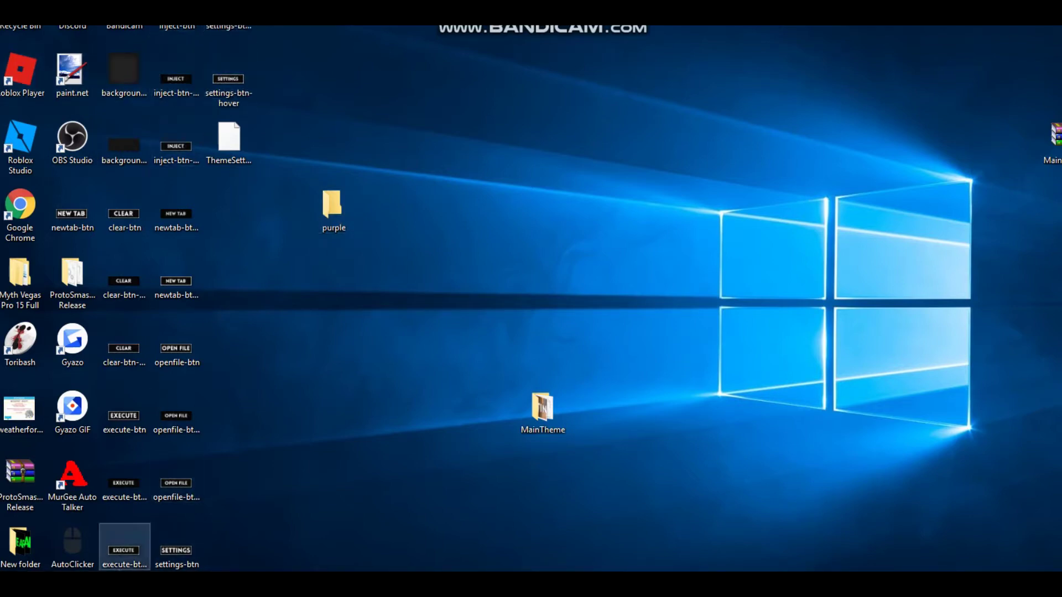
{"action": "left_click_drag", "start_coordinate": [116, 572], "coordinate": [266, 42]}
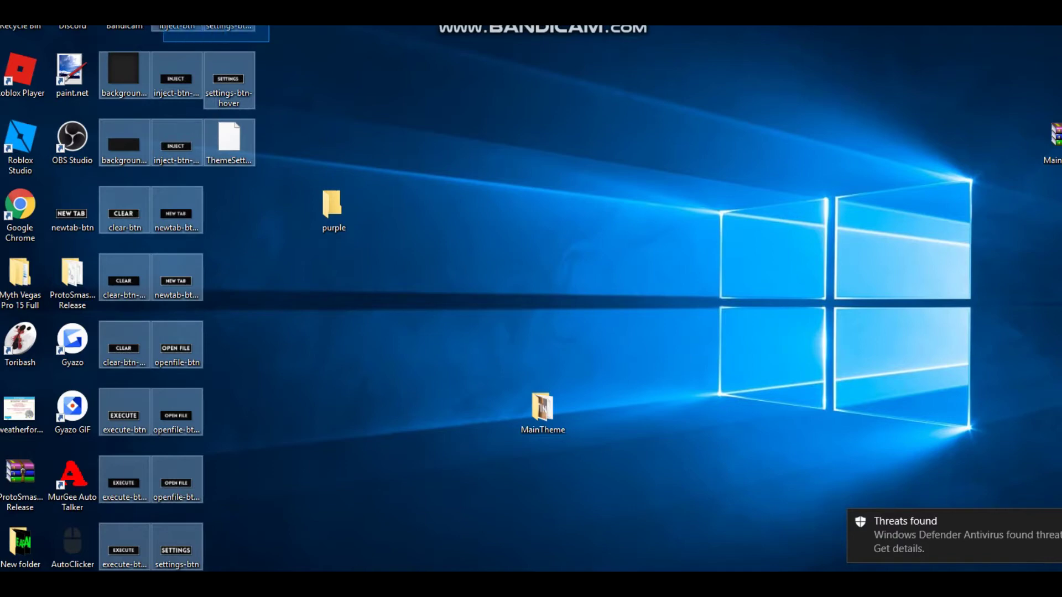
{"action": "left_click_drag", "start_coordinate": [228, 31], "coordinate": [332, 225]}
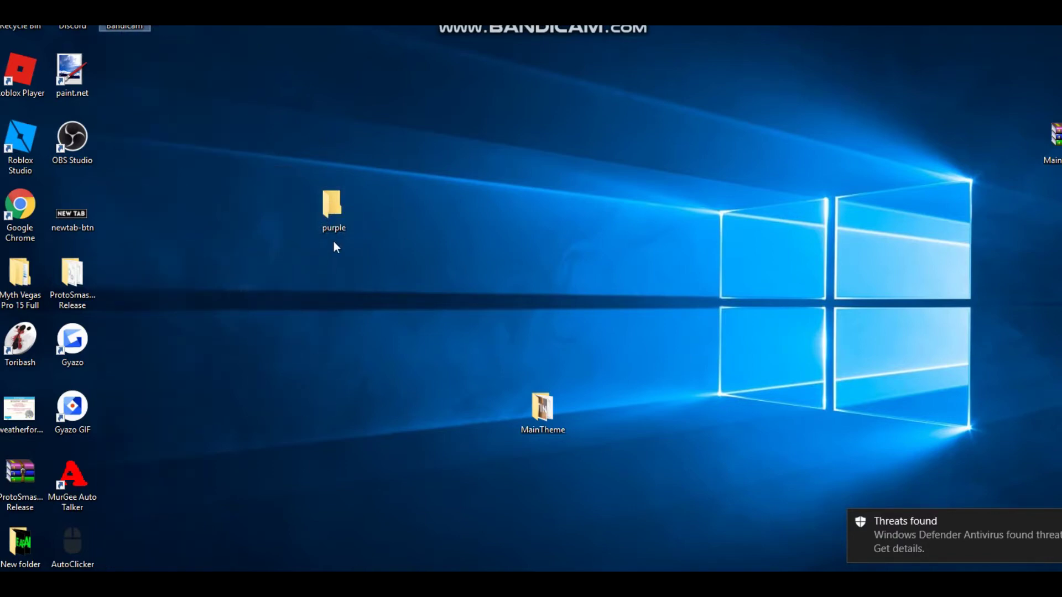
{"action": "double_click", "coordinate": [334, 227]}
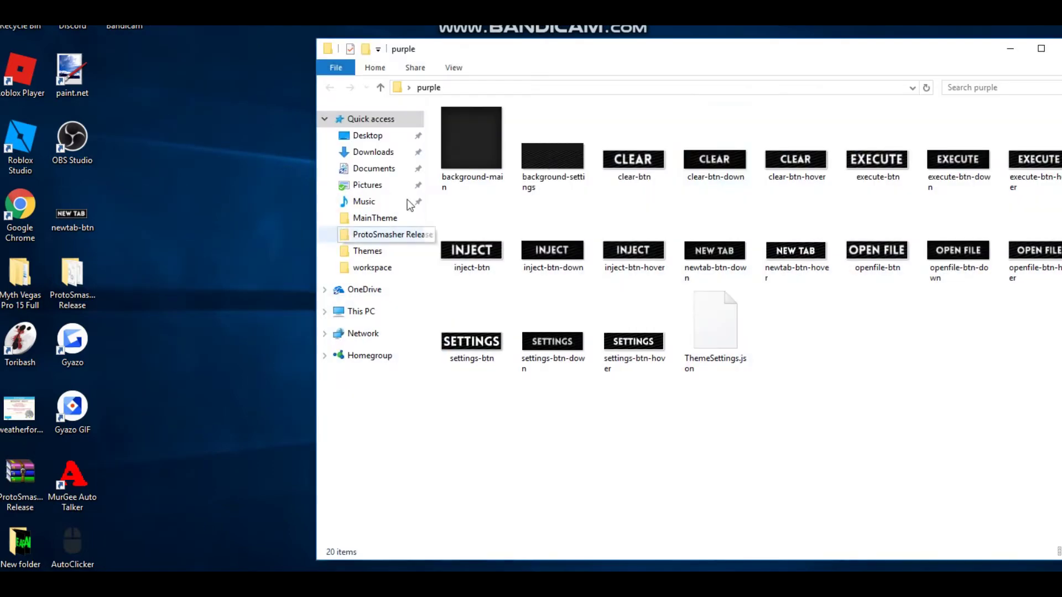
{"action": "left_click_drag", "start_coordinate": [628, 53], "coordinate": [457, 44]}
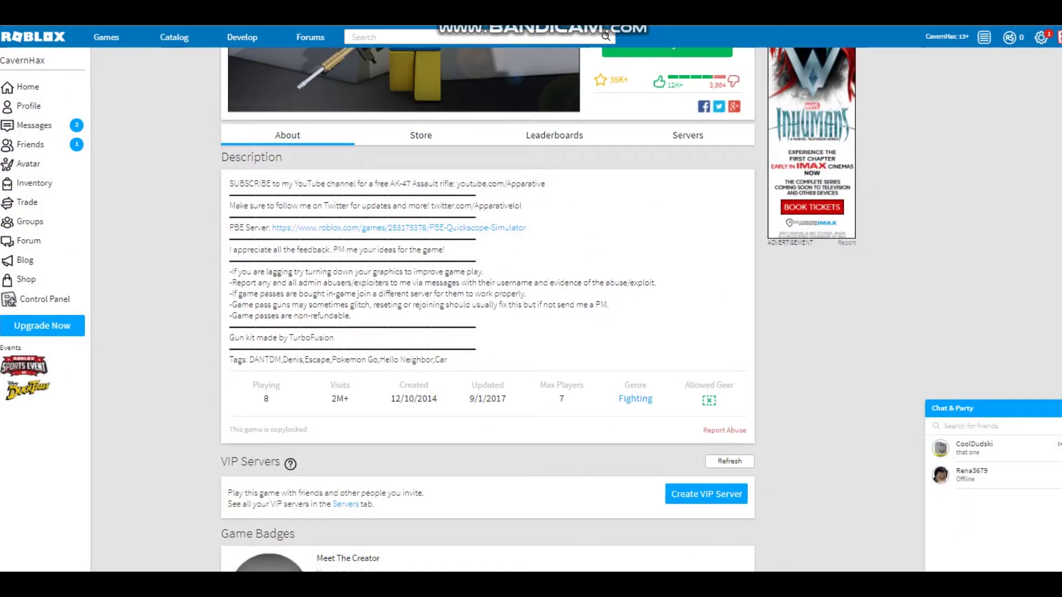
In a new tab, try the get.paint.net and getpaint addresses
{"action": "key", "text": "ctrl+t"}
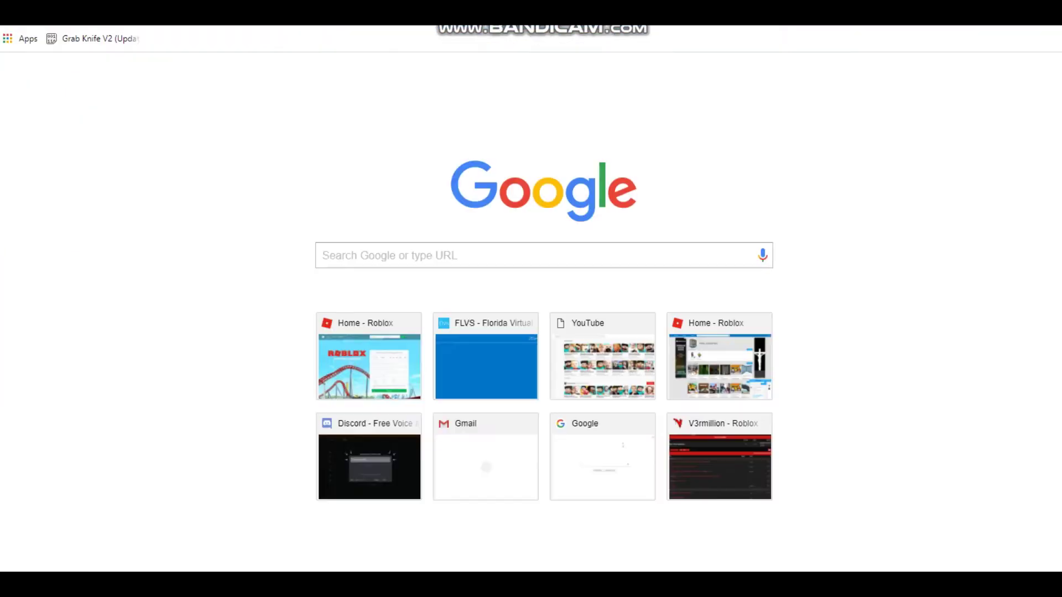
{"action": "type", "text": "get.pa"}
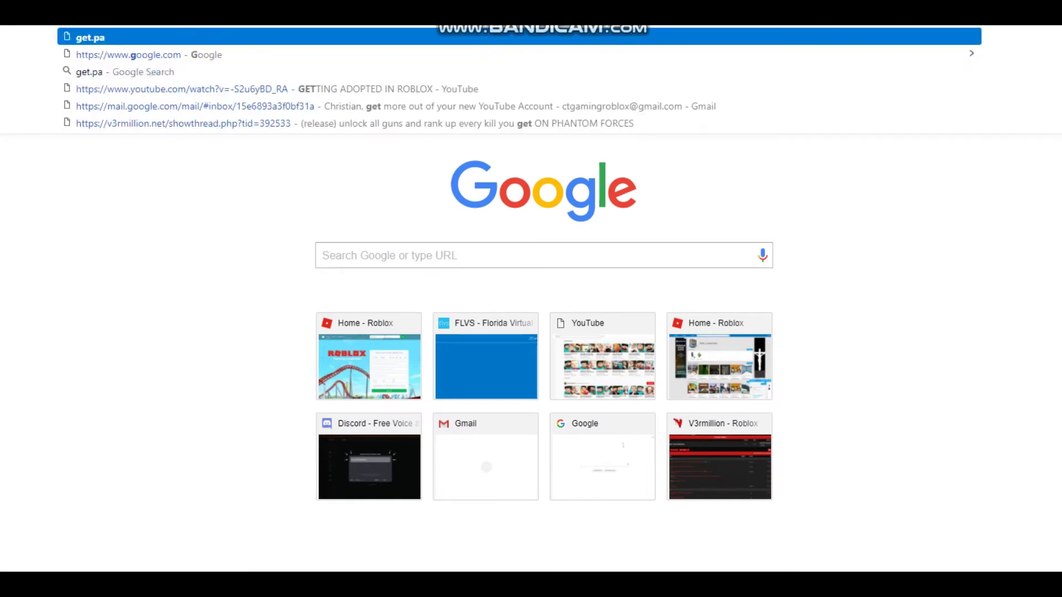
{"action": "type", "text": "int.net"}
{"action": "key", "text": "ctrl+a"}
{"action": "key", "text": "BackSpace"}
{"action": "type", "text": "getpaint"}
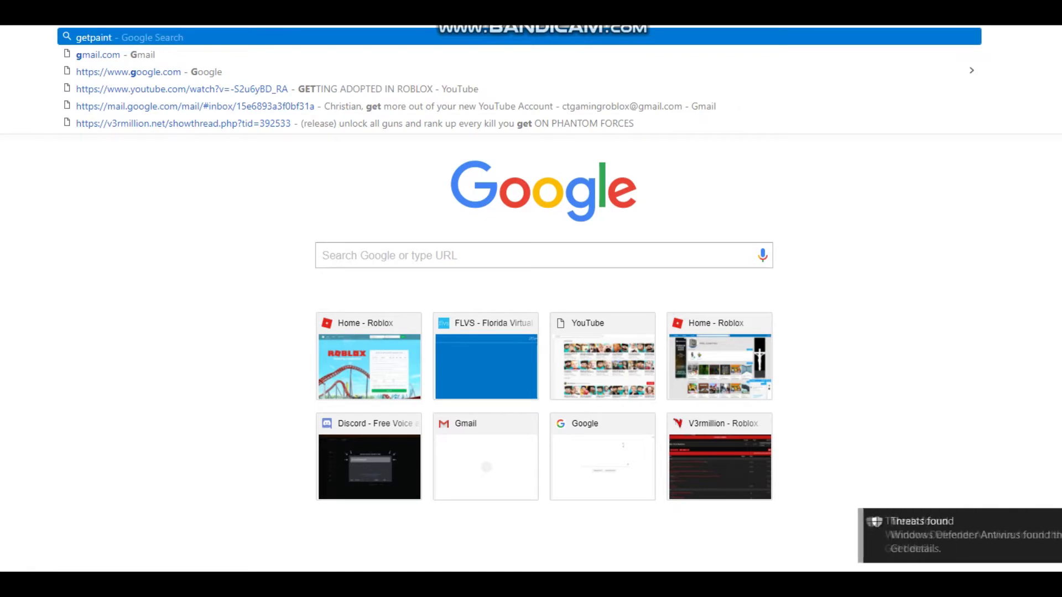
{"action": "key", "text": "Return"}
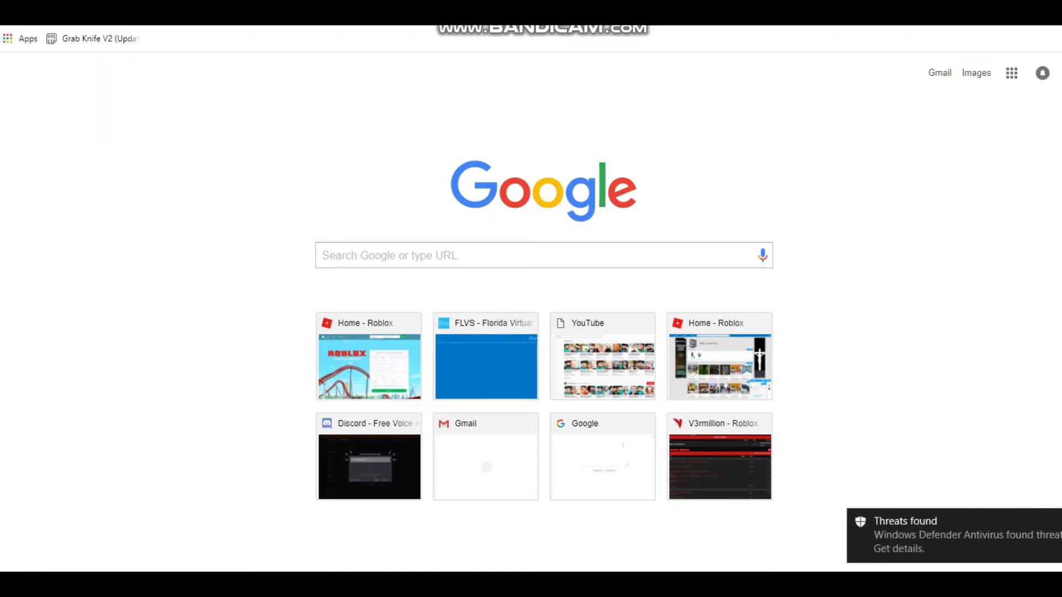
Reach paint.net via 'paint.net' and download version 4.0.17 from dotPDN
{"action": "type", "text": "paint.net"}
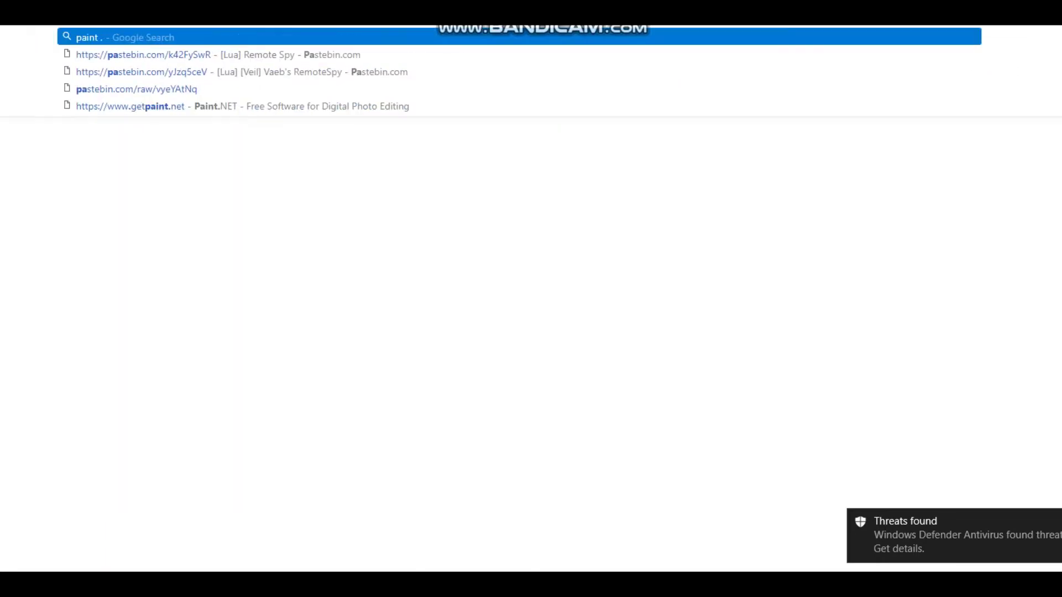
{"action": "key", "text": "Return"}
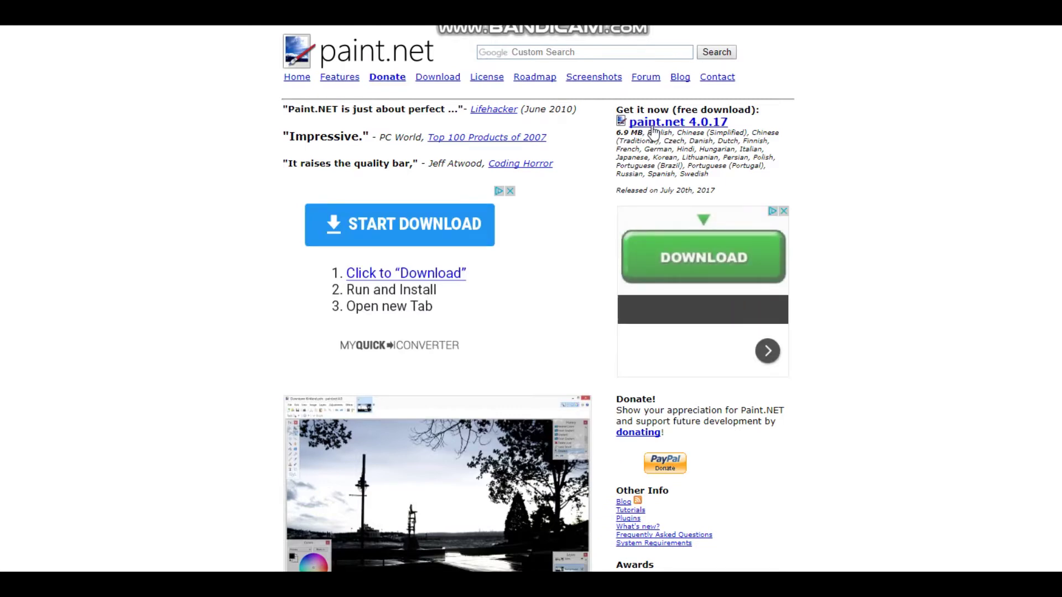
{"action": "left_click", "coordinate": [653, 127]}
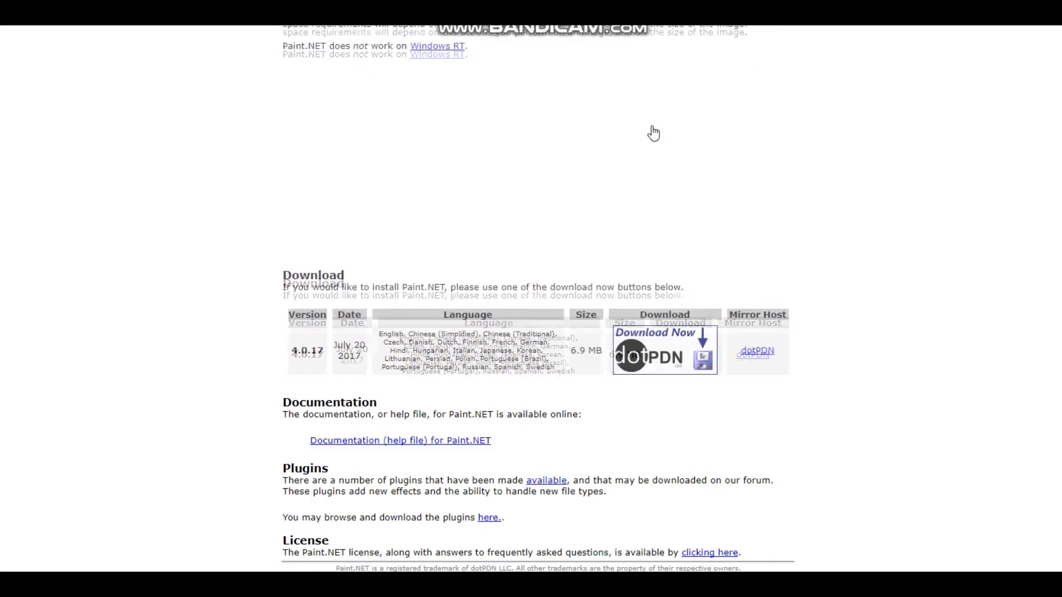
{"action": "left_click", "coordinate": [679, 358]}
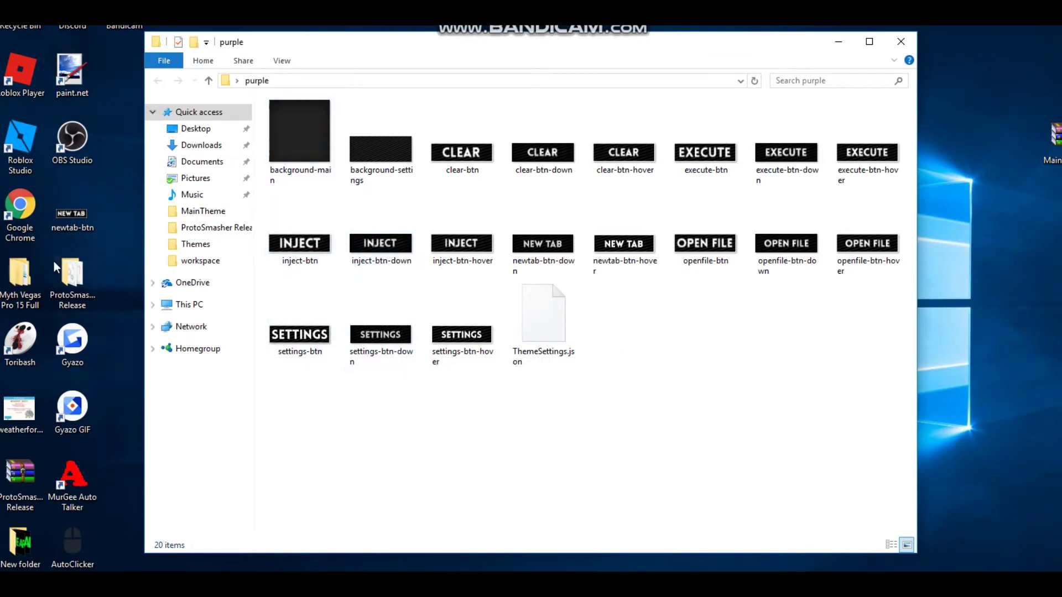
Move newtab-btn into the purple folder and open background-main in paint.net
{"action": "left_click_drag", "start_coordinate": [72, 214], "coordinate": [615, 369]}
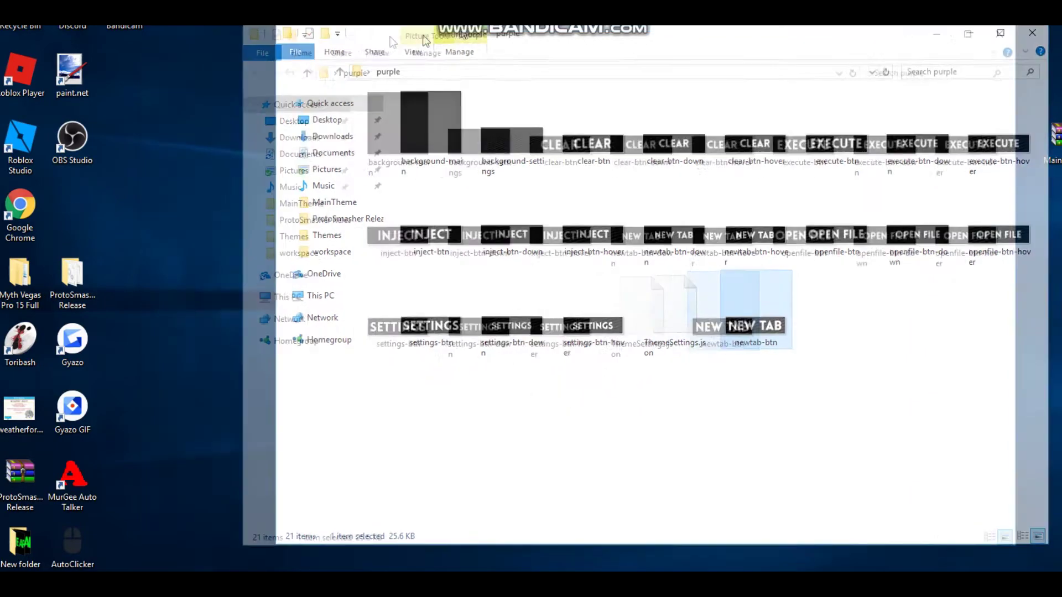
{"action": "left_click_drag", "start_coordinate": [319, 35], "coordinate": [327, 45]}
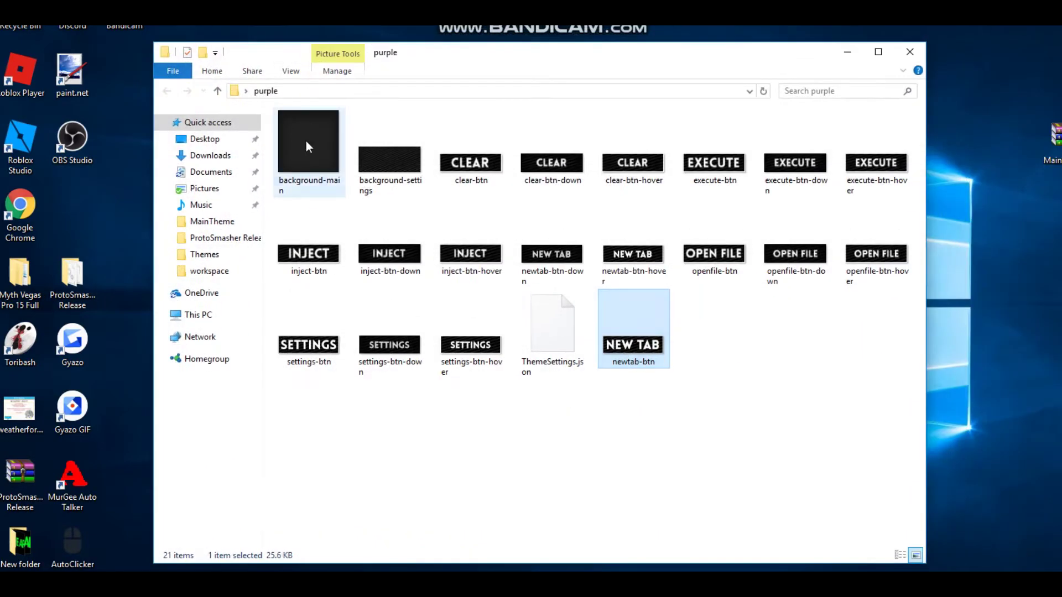
{"action": "left_click_drag", "start_coordinate": [307, 147], "coordinate": [387, 218]}
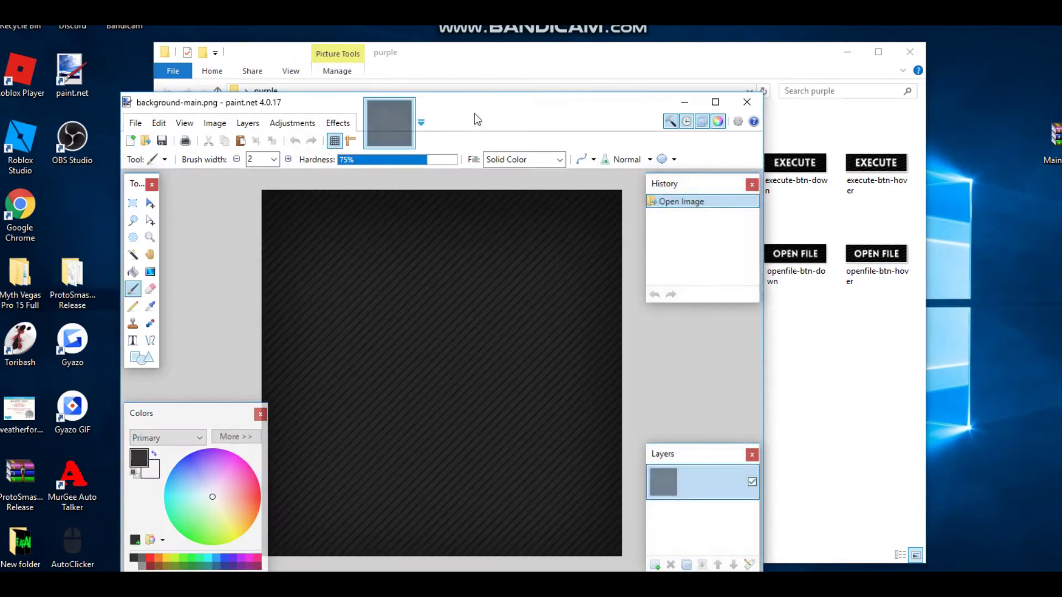
Clear the background-main image, fill it solid purple, and save it
{"action": "double_click", "coordinate": [479, 102]}
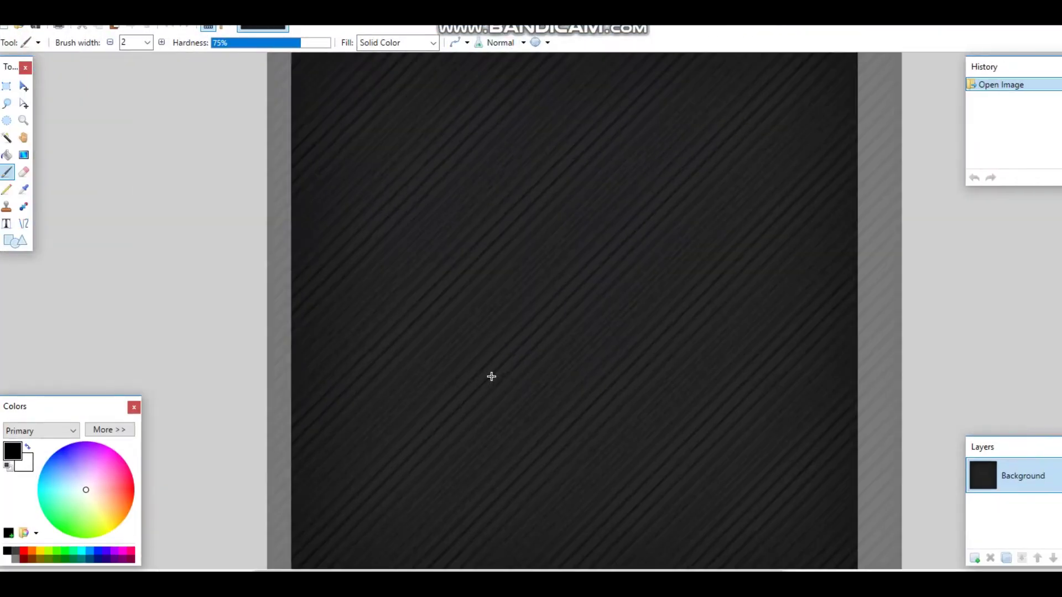
{"action": "key", "text": "ctrl+a"}
{"action": "key", "text": "ctrl+x"}
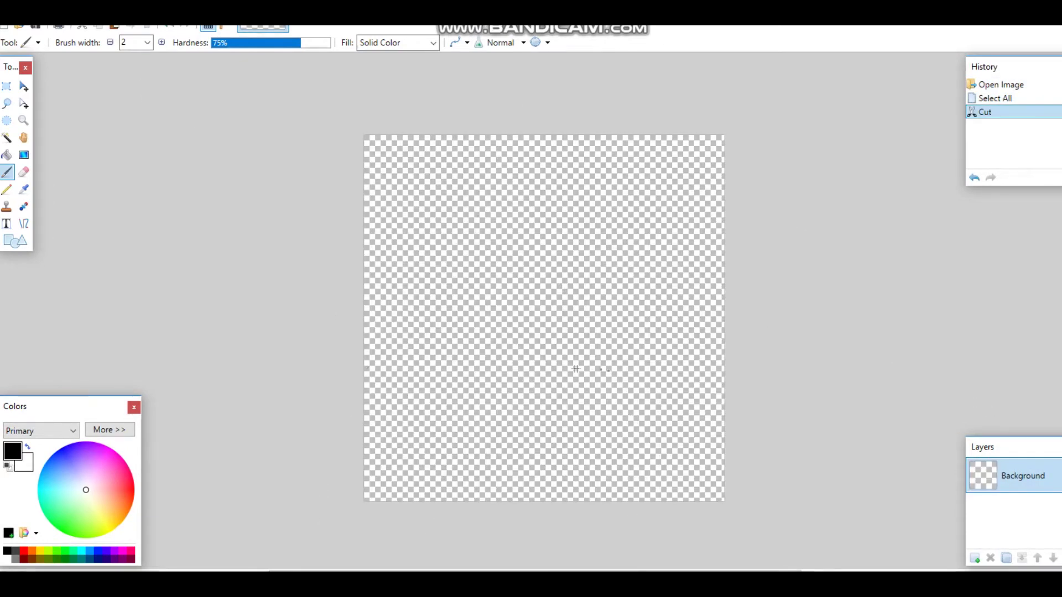
{"action": "left_click", "coordinate": [7, 154]}
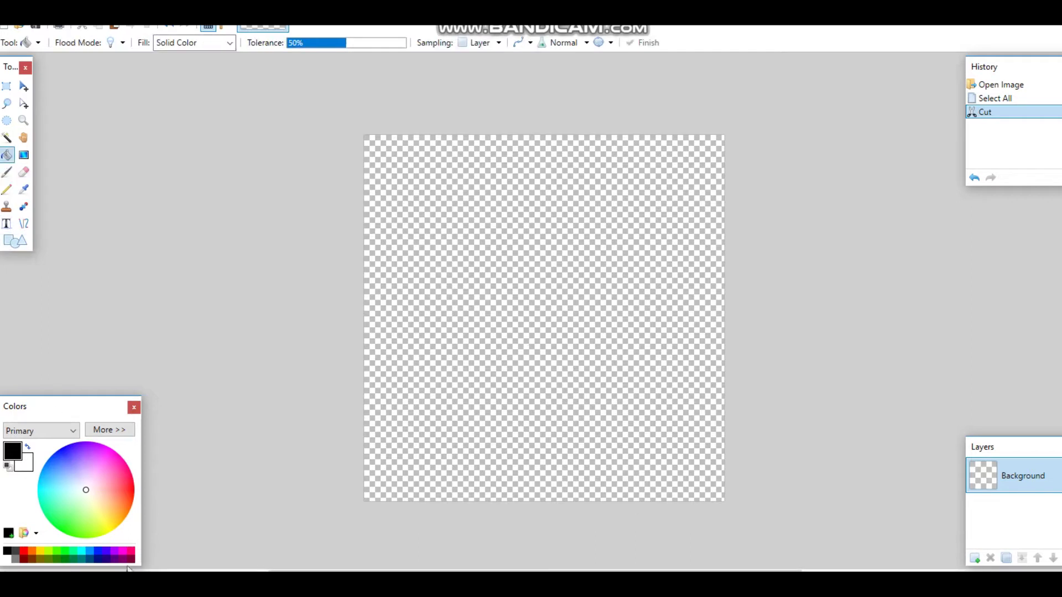
{"action": "left_click", "coordinate": [116, 554]}
{"action": "left_click", "coordinate": [540, 363]}
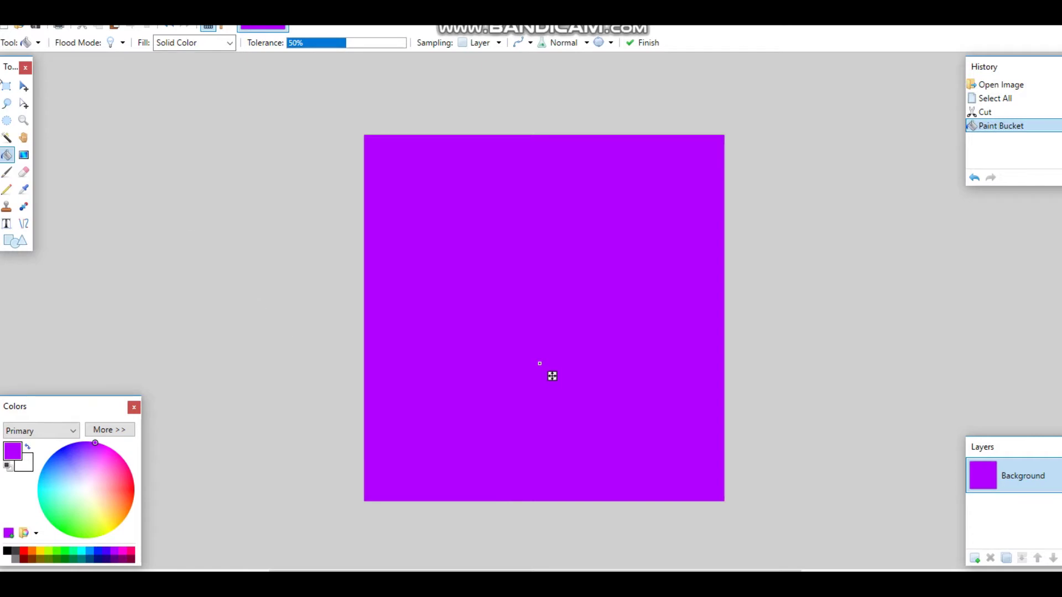
{"action": "left_click", "coordinate": [36, 26]}
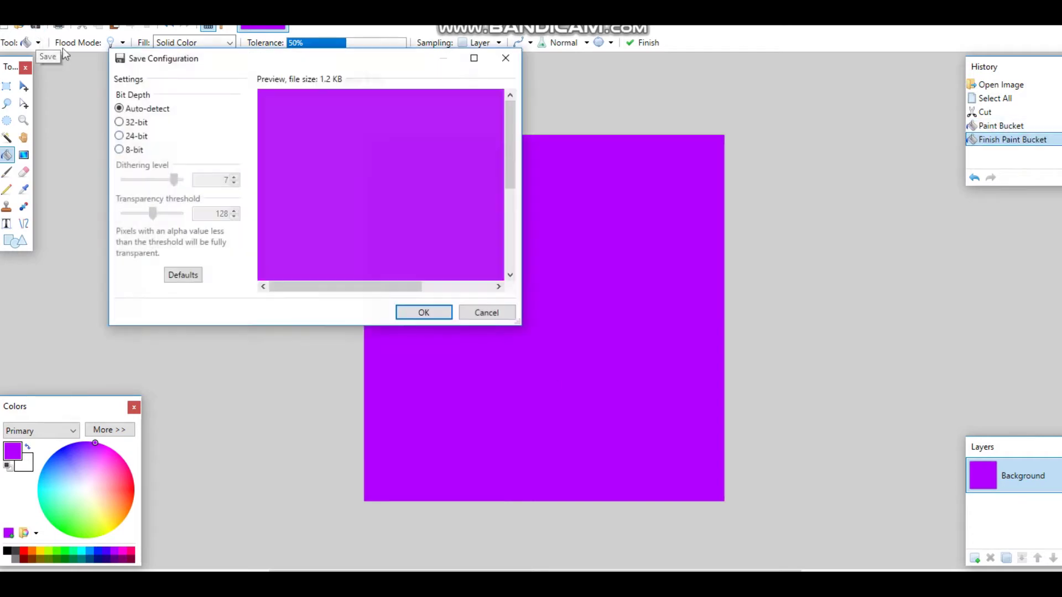
{"action": "left_click", "coordinate": [416, 316]}
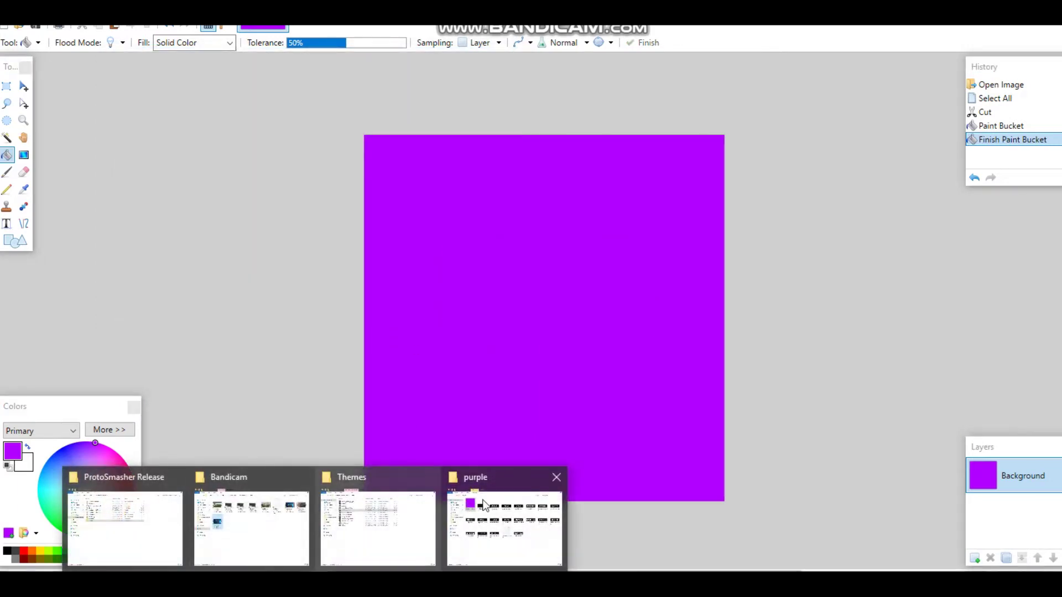
Fill background-settings solid purple and save it, then open clear-btn
{"action": "left_click", "coordinate": [514, 506]}
{"action": "double_click", "coordinate": [405, 161]}
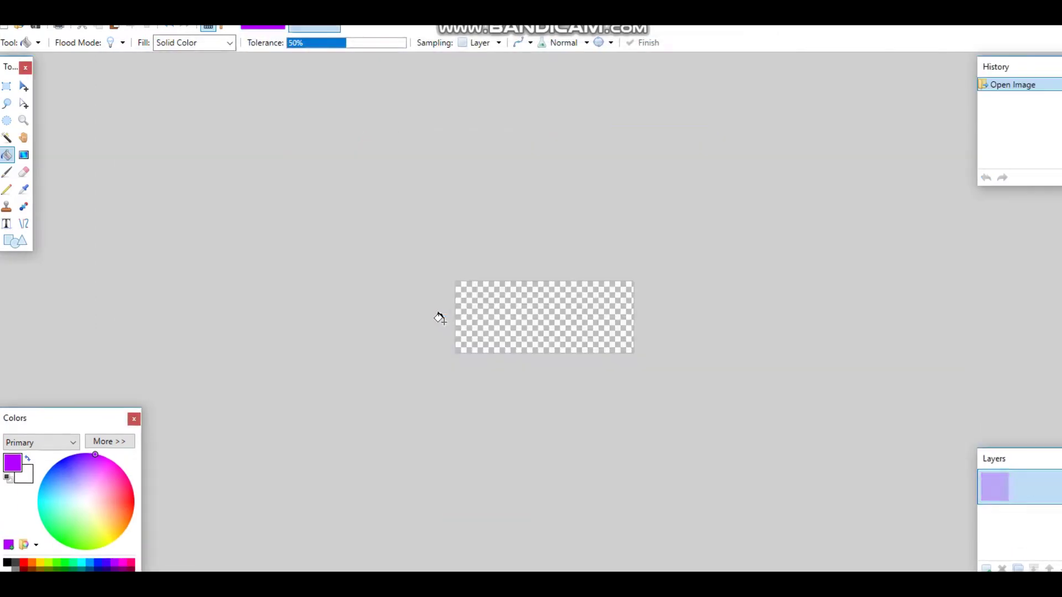
{"action": "left_click", "coordinate": [569, 320]}
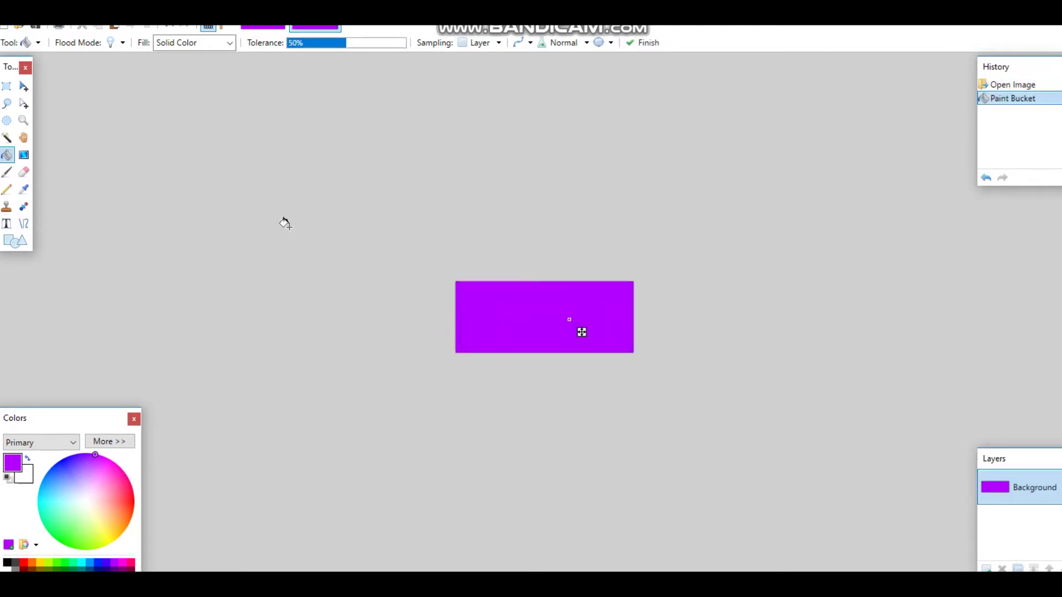
{"action": "left_click", "coordinate": [35, 25]}
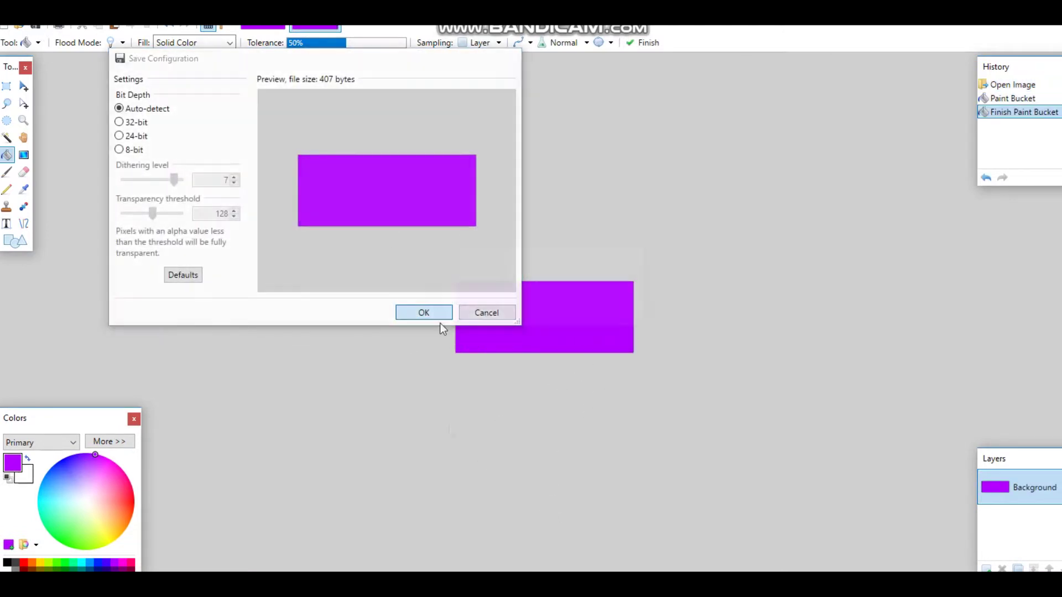
{"action": "left_click", "coordinate": [431, 313]}
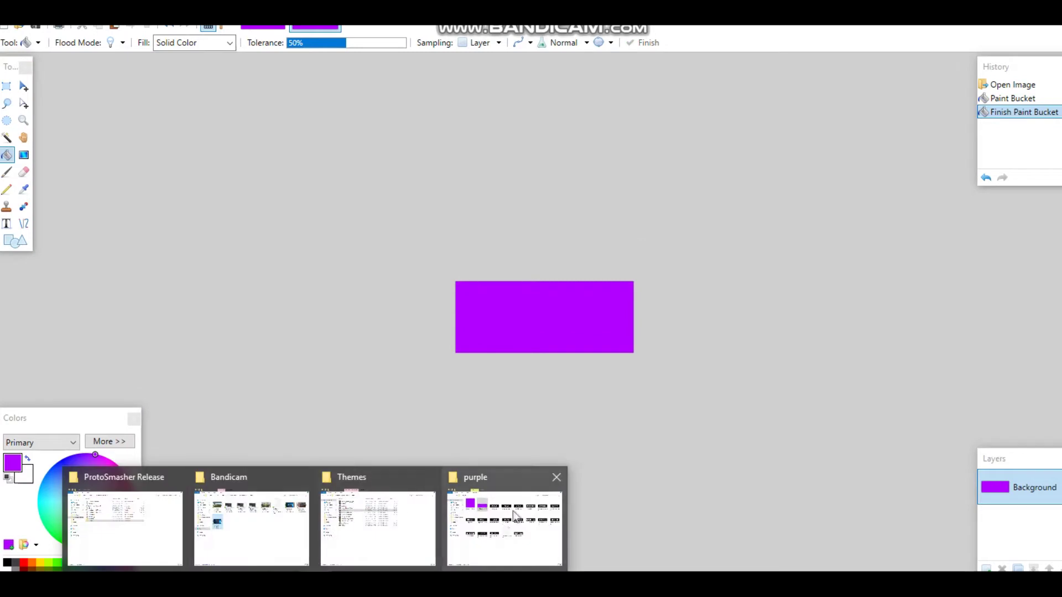
{"action": "left_click", "coordinate": [506, 517]}
{"action": "double_click", "coordinate": [470, 163]}
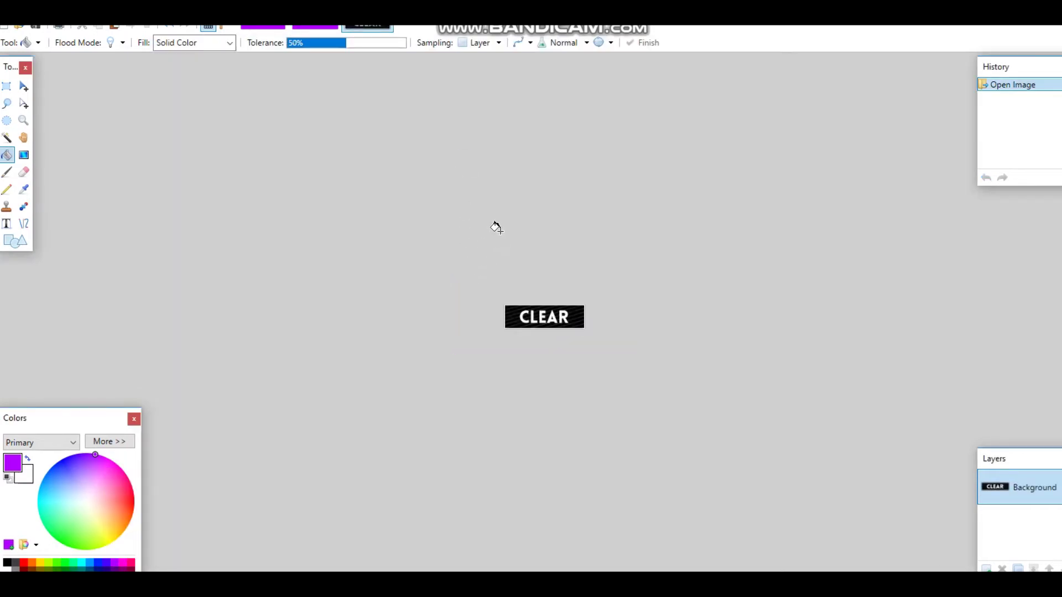
Zoom in and cut the dark background around the CLEAR letters with Magic Wand
{"action": "scroll", "coordinate": [496, 227], "scroll_direction": "up", "scroll_amount": 5}
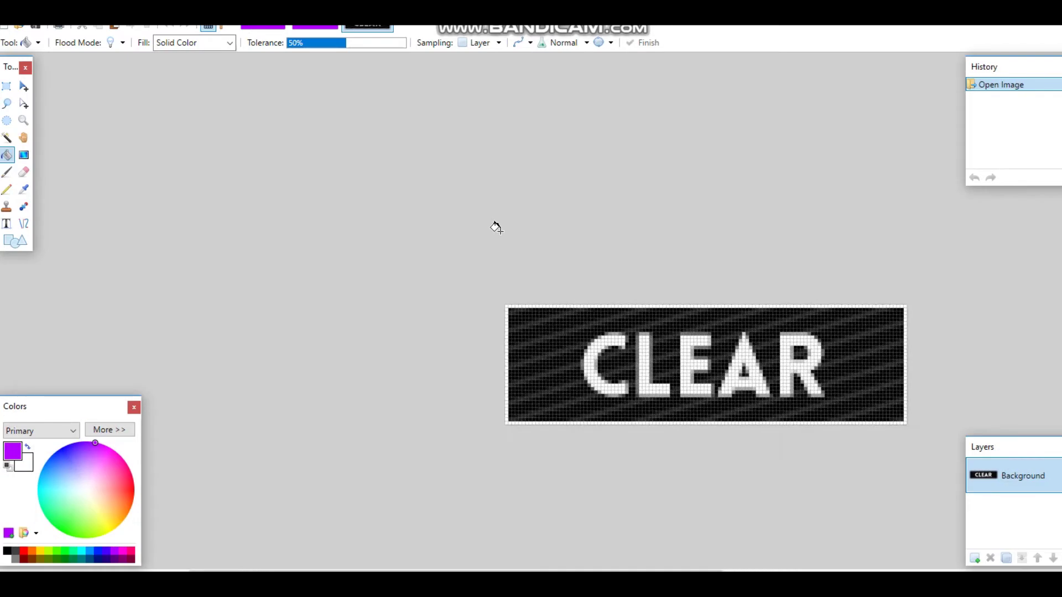
{"action": "scroll", "coordinate": [407, 519], "scroll_direction": "right", "scroll_amount": 4}
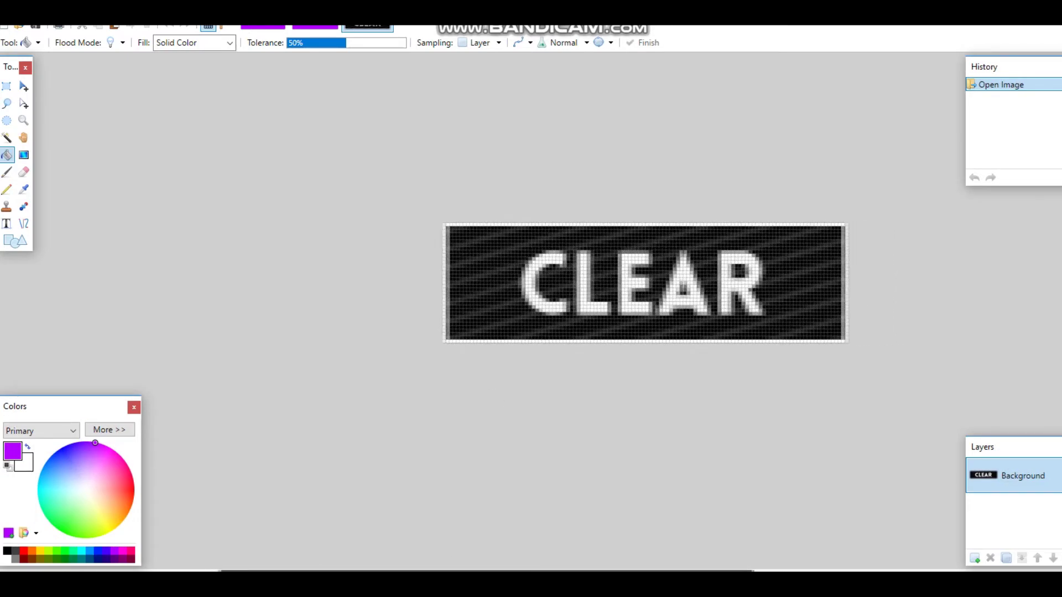
{"action": "scroll", "coordinate": [409, 477], "scroll_direction": "up", "scroll_amount": 2}
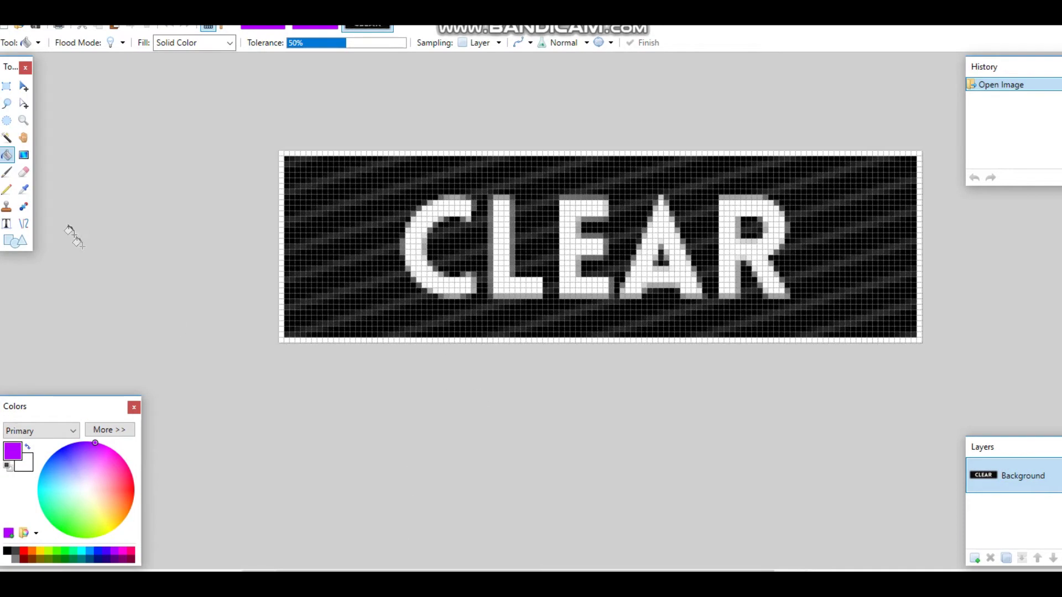
{"action": "left_click", "coordinate": [7, 139]}
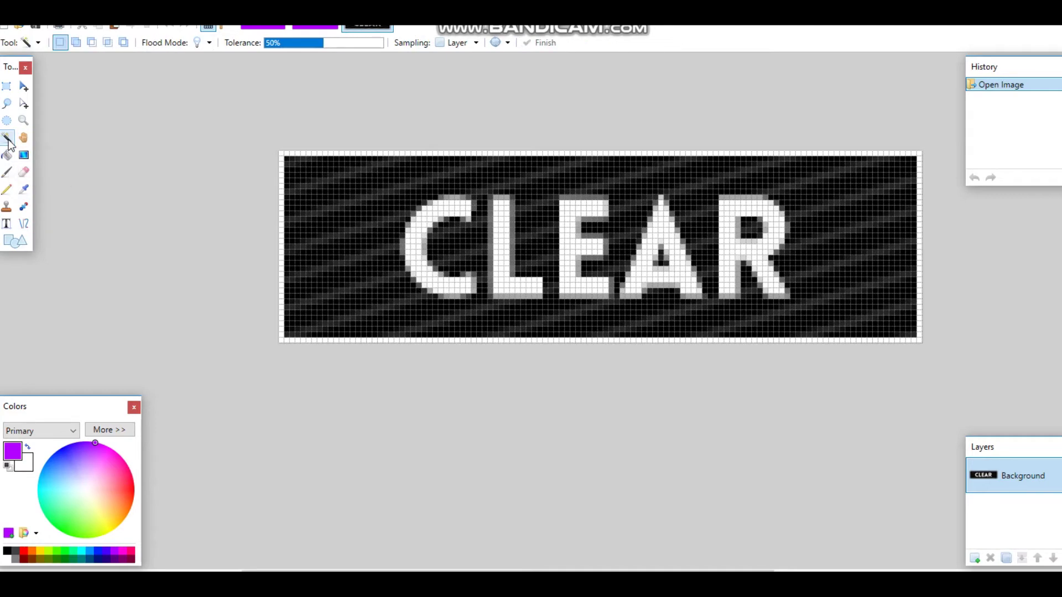
{"action": "left_click", "coordinate": [329, 268]}
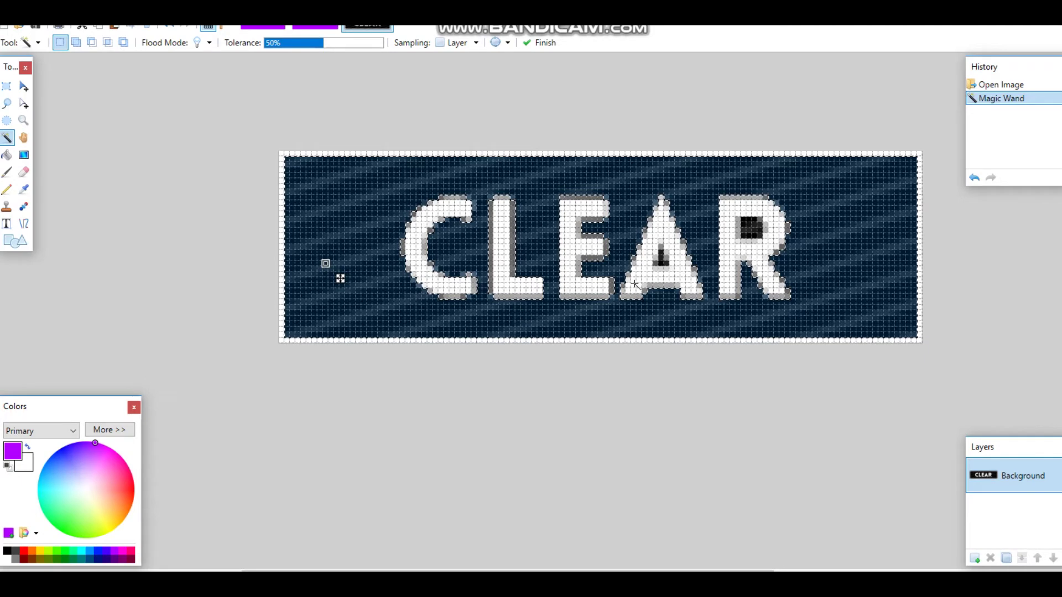
{"action": "key", "text": "Return"}
{"action": "key", "text": "ctrl+x"}
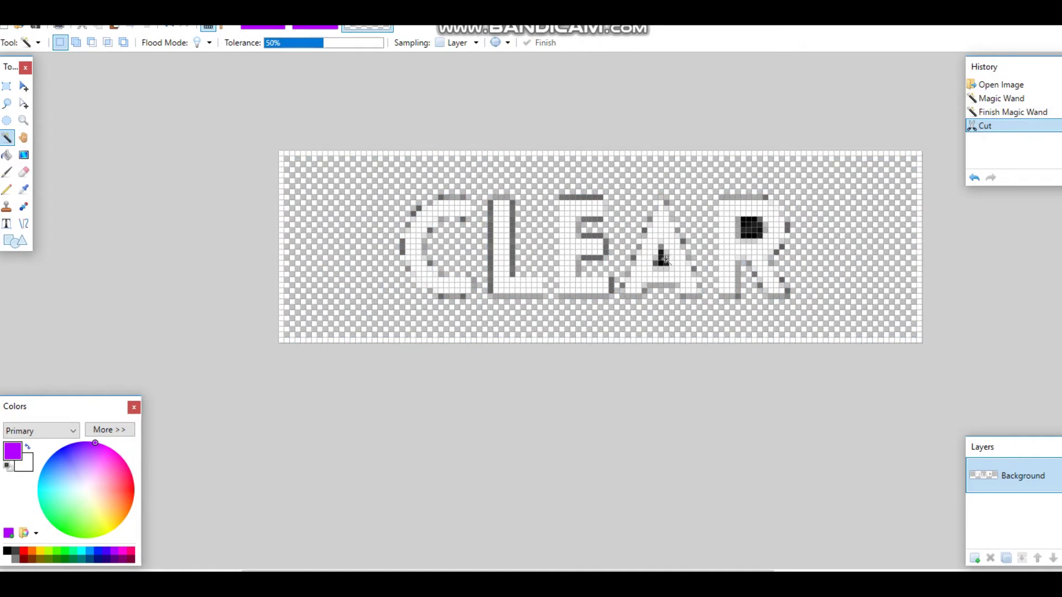
Cut out the dark pixels inside the A and the R
{"action": "left_click", "coordinate": [679, 277]}
{"action": "key", "text": "ctrl+x"}
{"action": "left_click", "coordinate": [750, 229]}
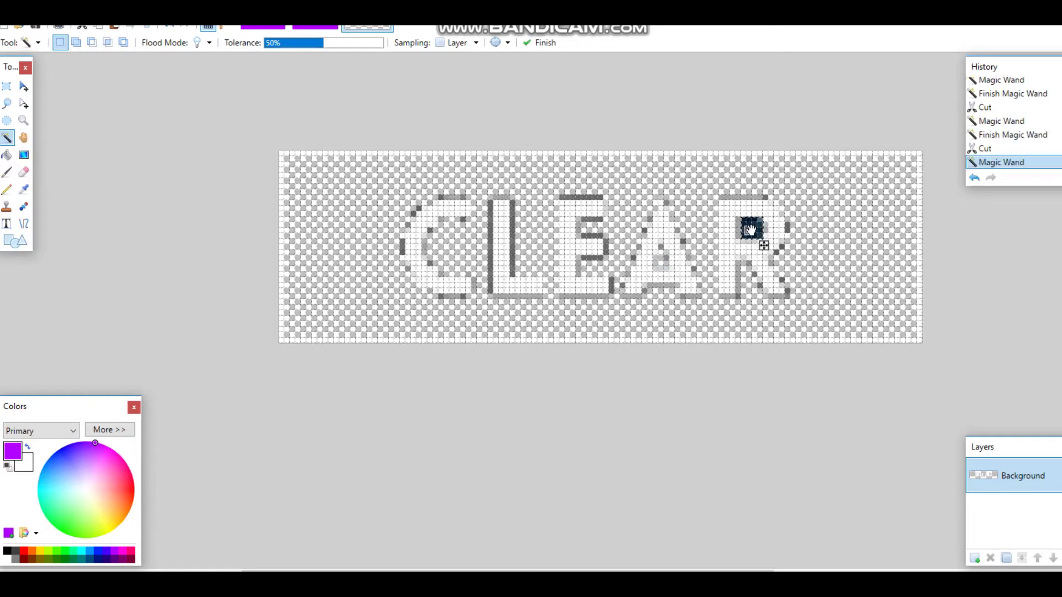
{"action": "key", "text": "Return"}
{"action": "key", "text": "ctrl+x"}
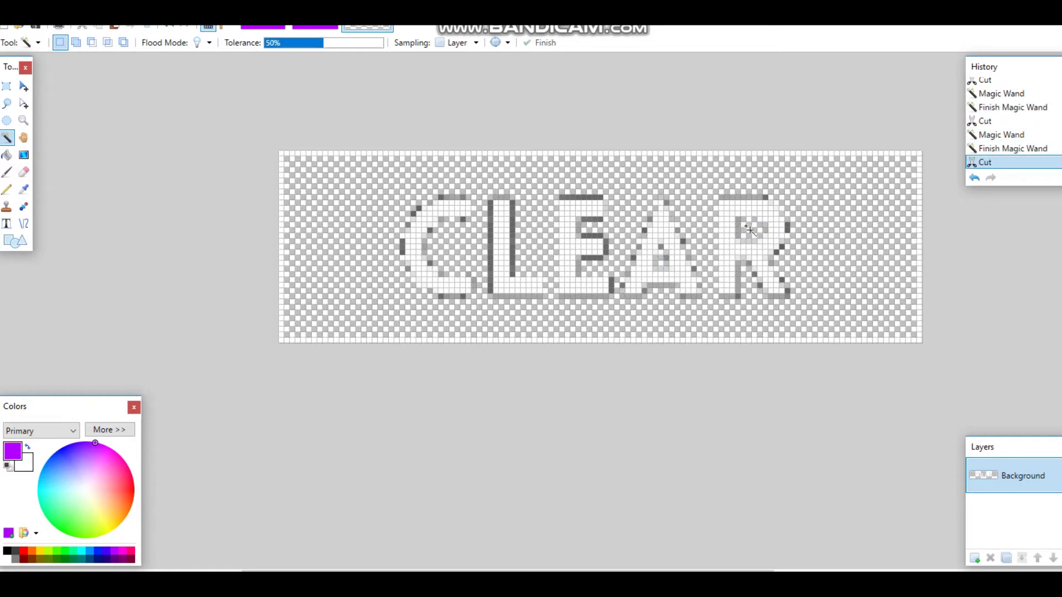
{"action": "scroll", "coordinate": [750, 228], "scroll_direction": "down", "scroll_amount": 3}
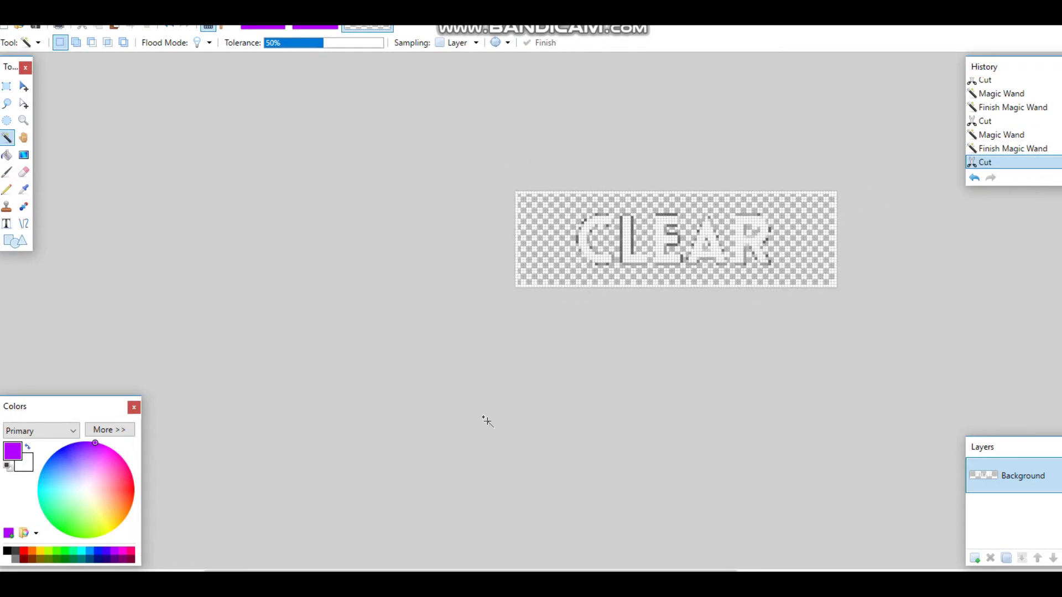
Add a purple-filled layer beneath the CLEAR lettering and merge the lettering onto it
{"action": "scroll", "coordinate": [487, 421], "scroll_direction": "down", "scroll_amount": 2}
{"action": "left_click", "coordinate": [7, 155]}
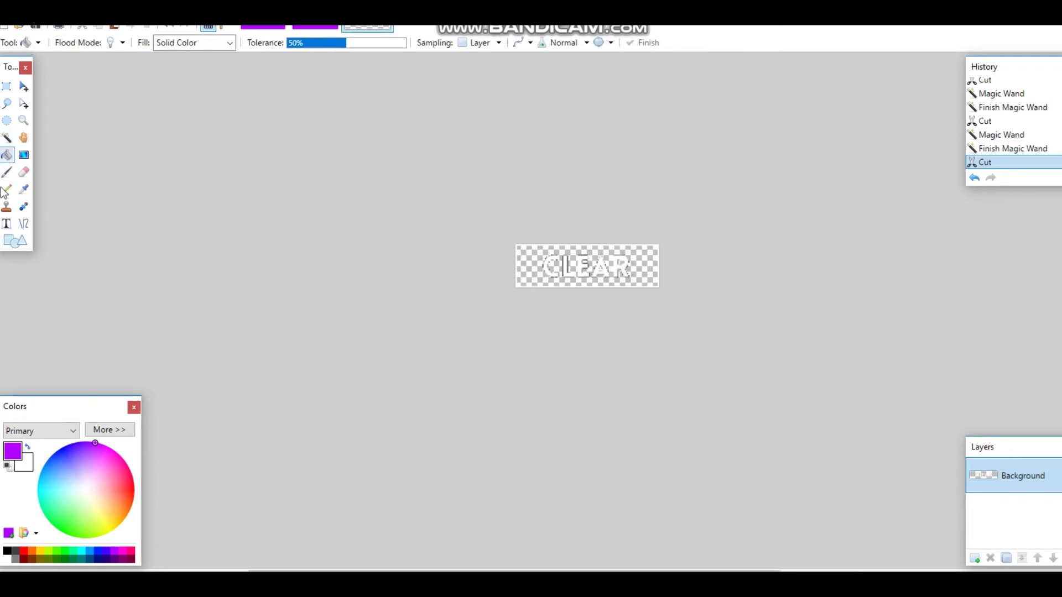
{"action": "left_click", "coordinate": [975, 558]}
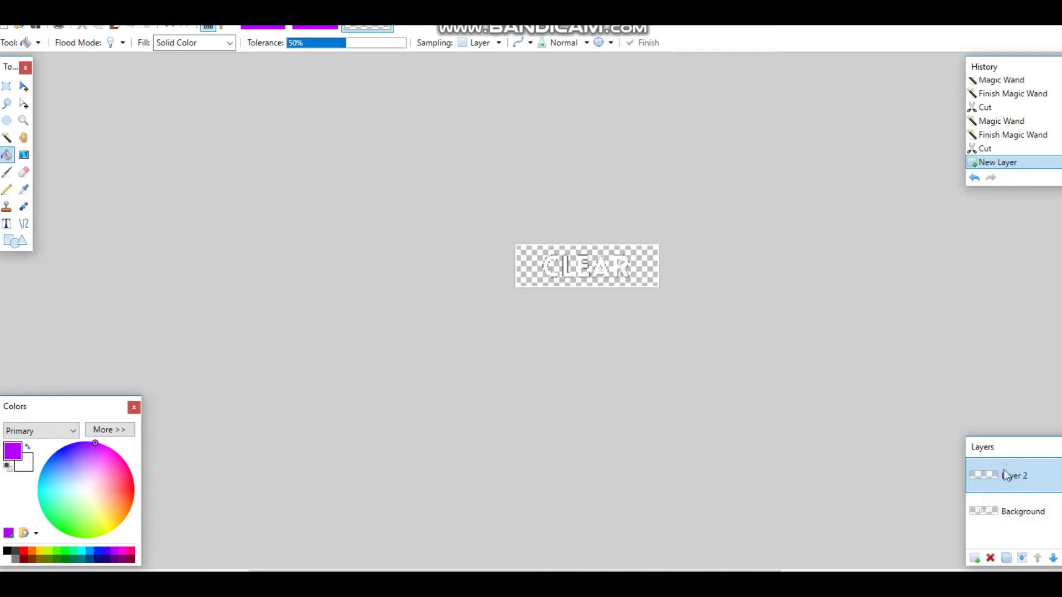
{"action": "left_click_drag", "start_coordinate": [1005, 491], "coordinate": [1005, 527]}
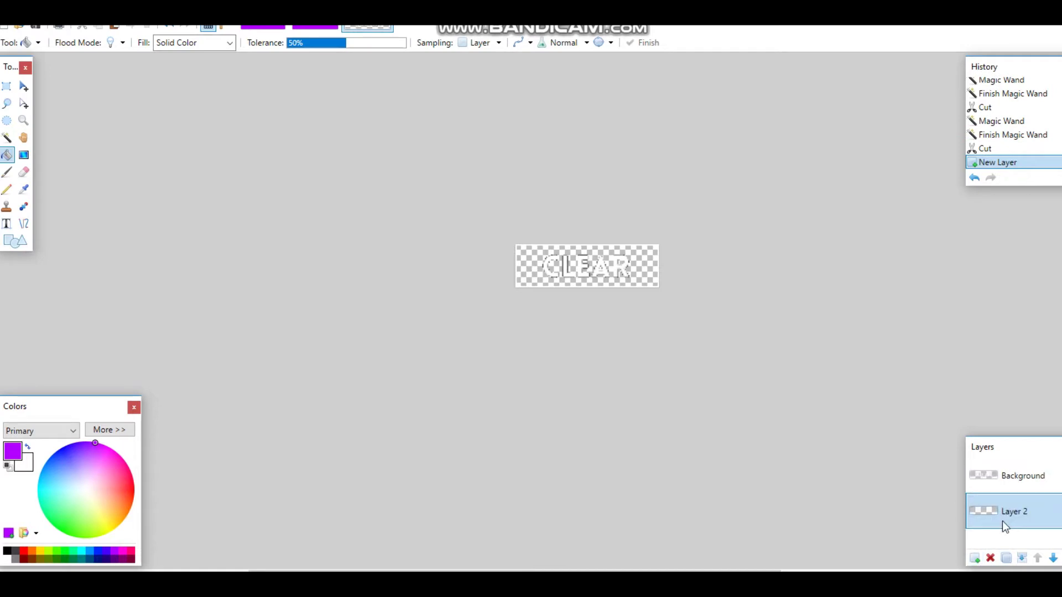
{"action": "left_click", "coordinate": [523, 256]}
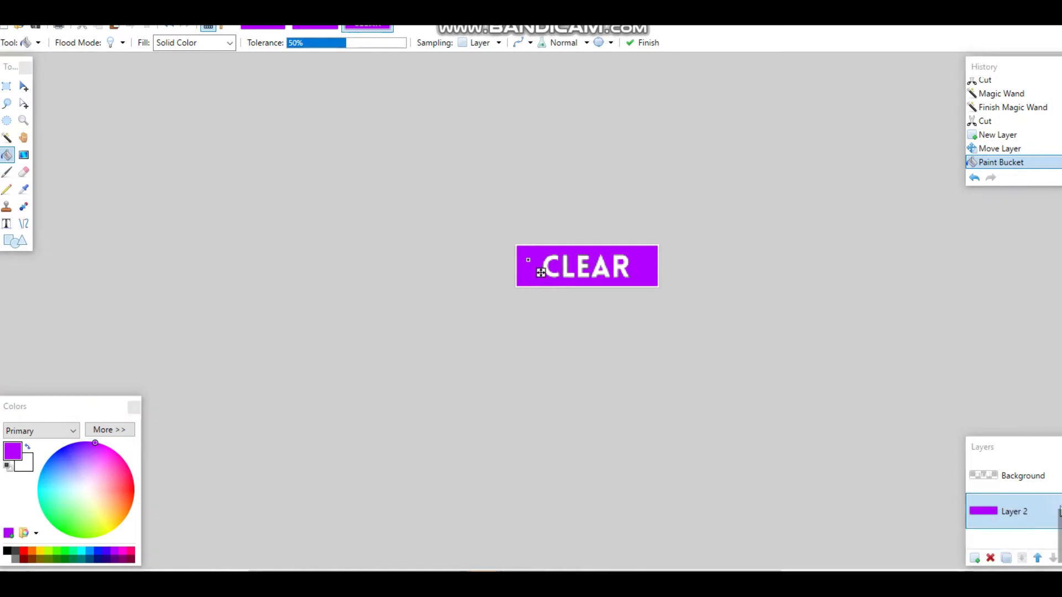
{"action": "left_click", "coordinate": [998, 475]}
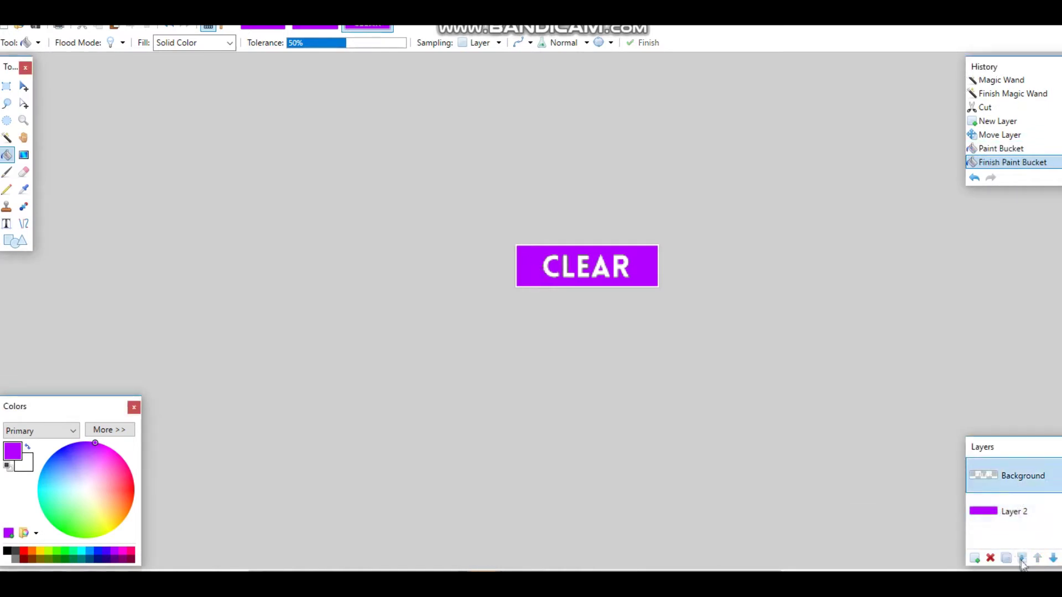
{"action": "left_click", "coordinate": [1021, 557]}
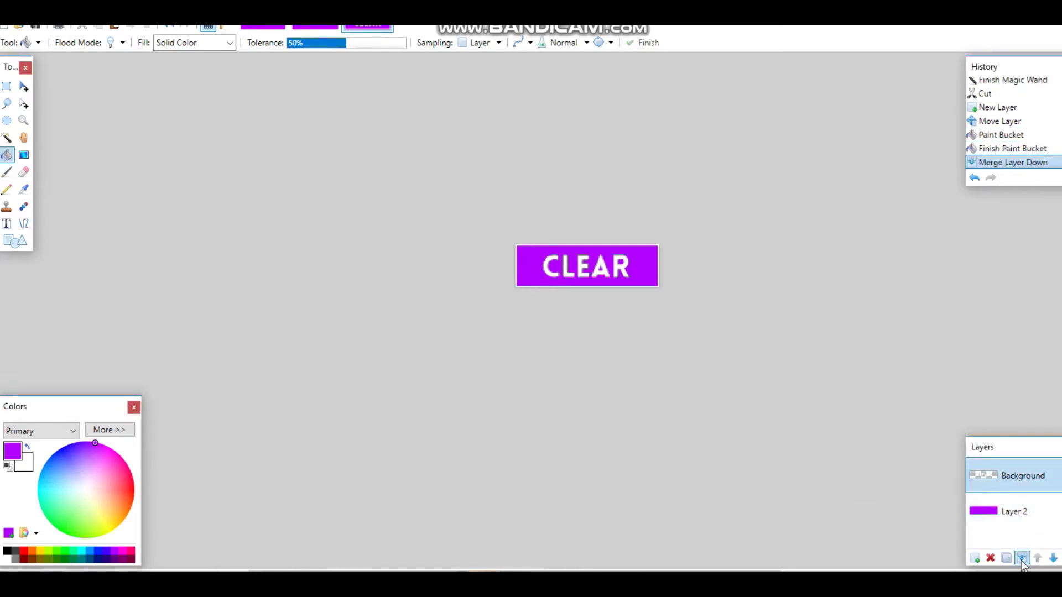
Save the purple clear-btn image and return to the purple folder
{"action": "left_click", "coordinate": [35, 27]}
{"action": "left_click", "coordinate": [423, 313]}
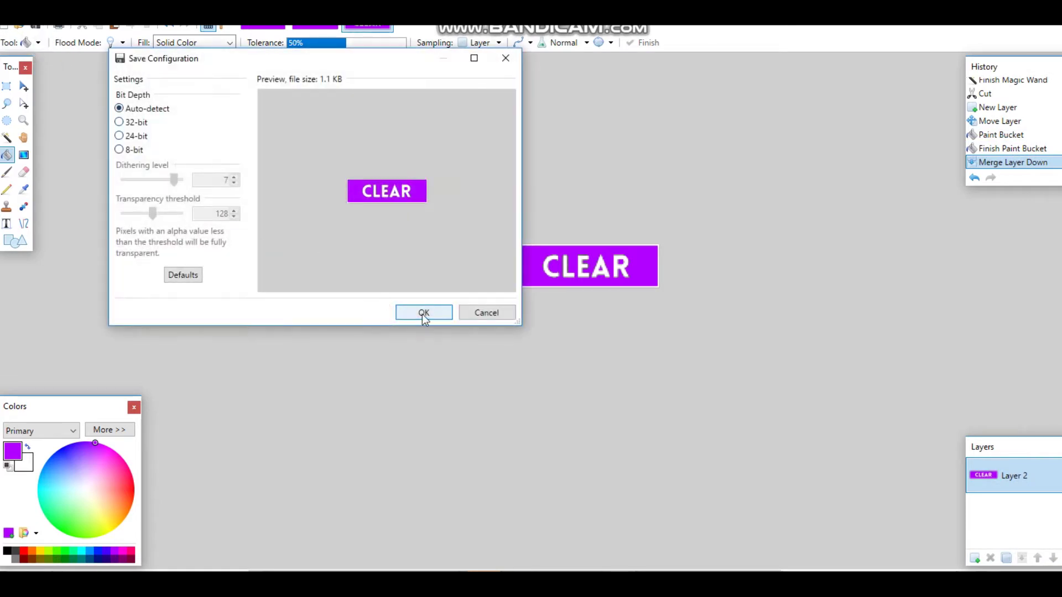
{"action": "mouse_move", "coordinate": [315, 578]}
{"action": "left_click", "coordinate": [475, 519]}
Open clear-btn-down and cut its black background and dark pixels inside R and A
{"action": "double_click", "coordinate": [548, 165]}
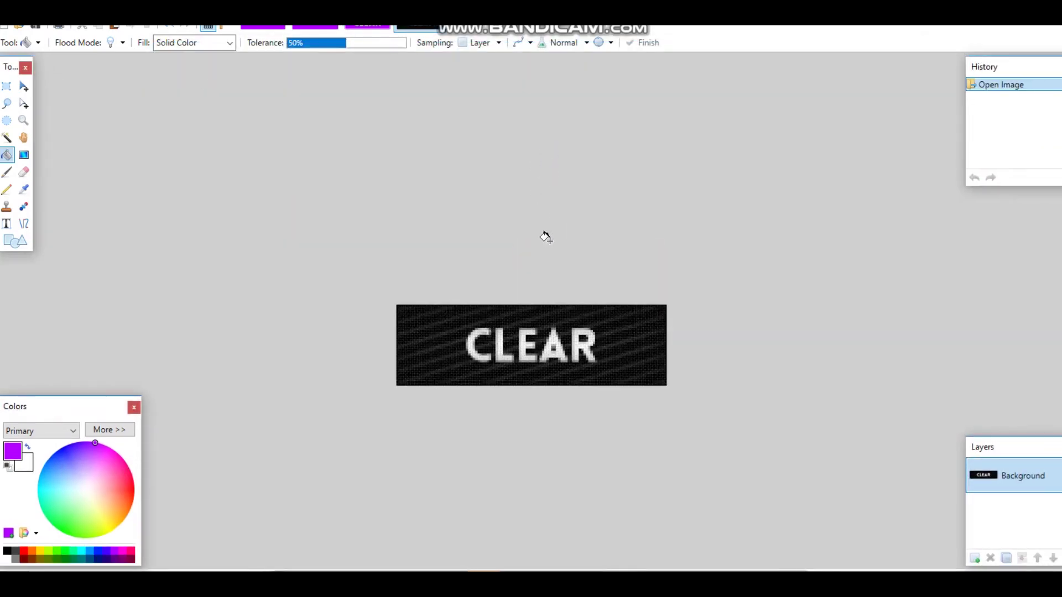
{"action": "left_click", "coordinate": [7, 137]}
{"action": "left_click", "coordinate": [450, 351]}
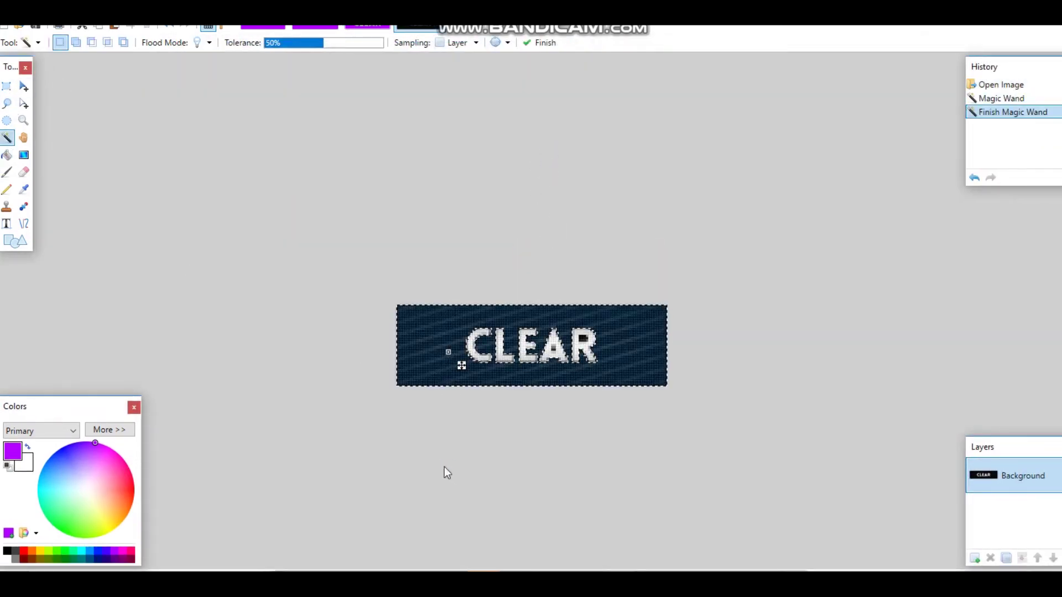
{"action": "key", "text": "ctrl+x"}
{"action": "left_click", "coordinate": [593, 347]}
{"action": "key", "text": "ctrl+x"}
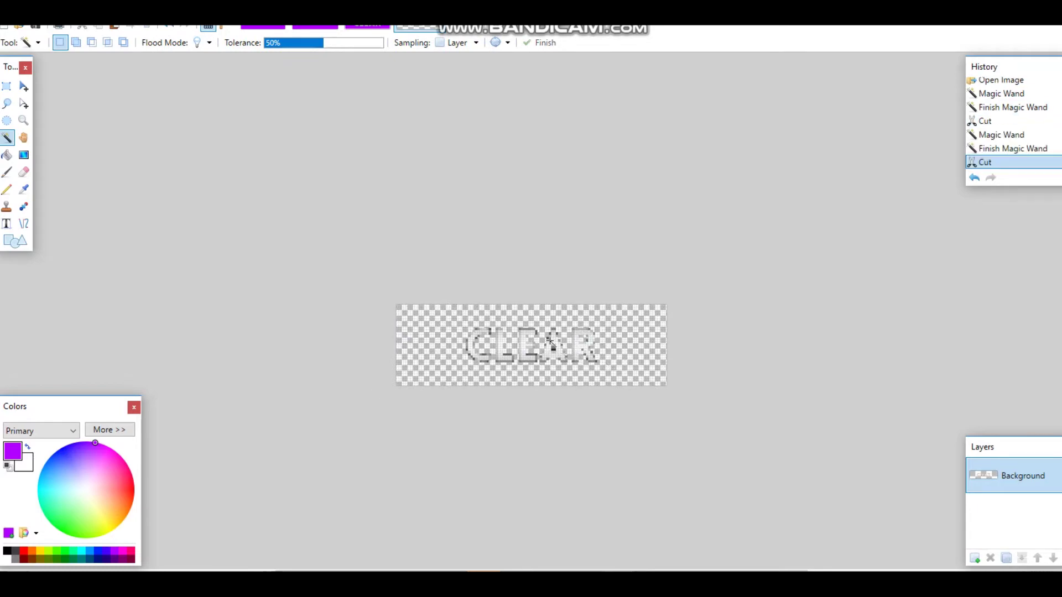
{"action": "left_click", "coordinate": [553, 346]}
{"action": "key", "text": "ctrl+x"}
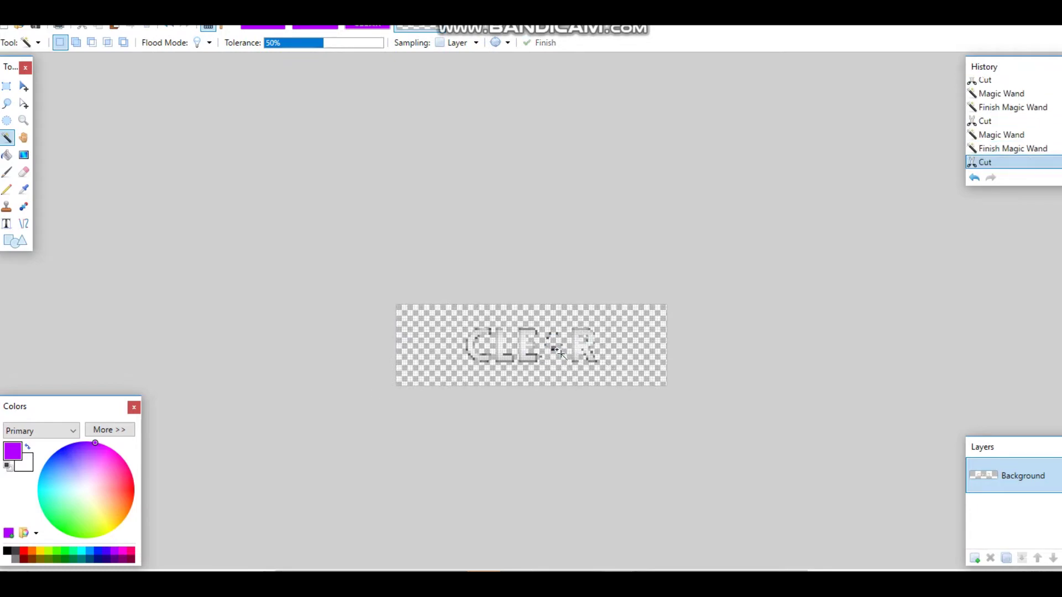
{"action": "key", "text": "ctrl+z"}
{"action": "scroll", "coordinate": [550, 347], "scroll_direction": "up", "scroll_amount": 3}
{"action": "left_click", "coordinate": [509, 308]}
{"action": "key", "text": "ctrl+x"}
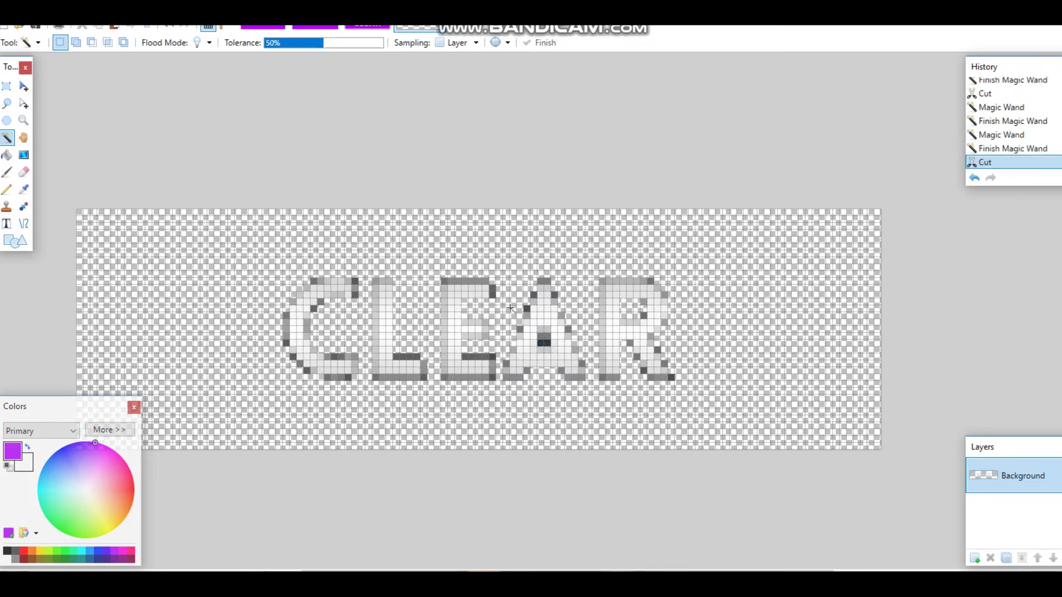
Fill the R and A holes purple, save the image, and return to the folder
{"action": "left_click", "coordinate": [7, 155]}
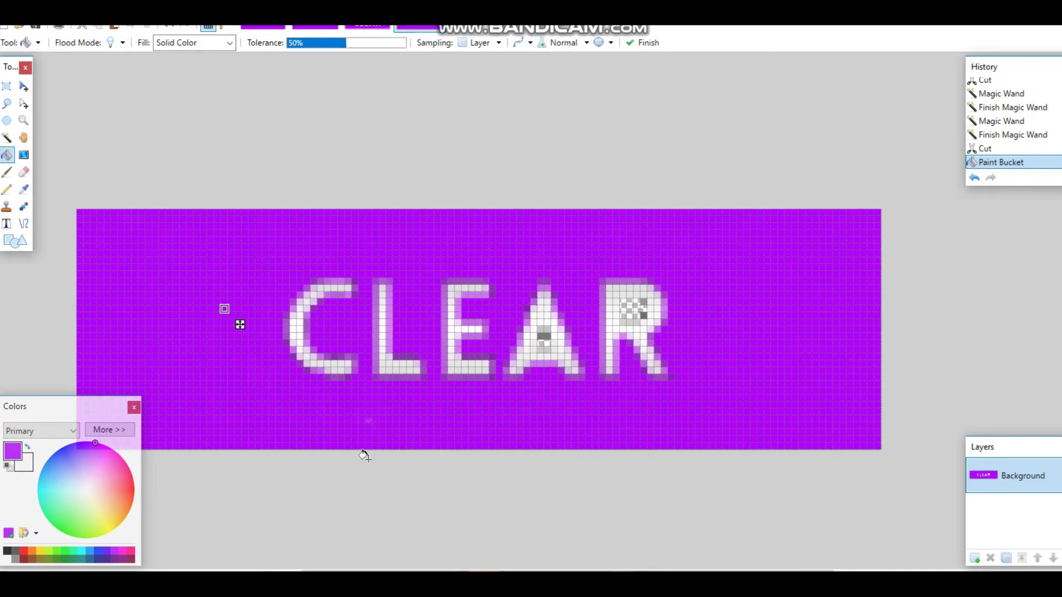
{"action": "scroll", "coordinate": [364, 455], "scroll_direction": "down", "scroll_amount": 3}
{"action": "scroll", "coordinate": [446, 407], "scroll_direction": "up", "scroll_amount": 4}
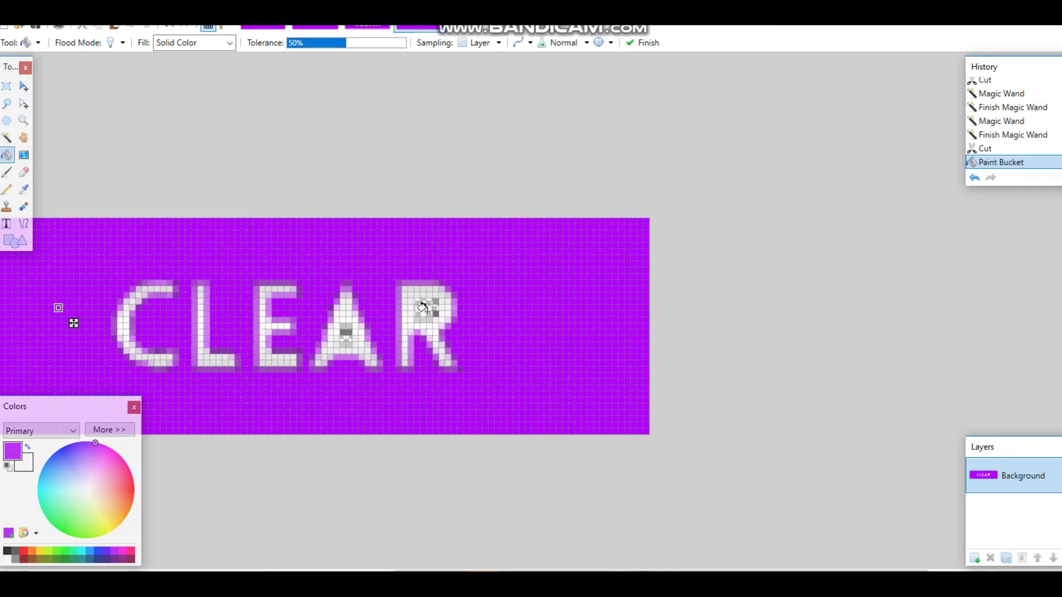
{"action": "left_click", "coordinate": [423, 314]}
{"action": "left_click", "coordinate": [344, 337]}
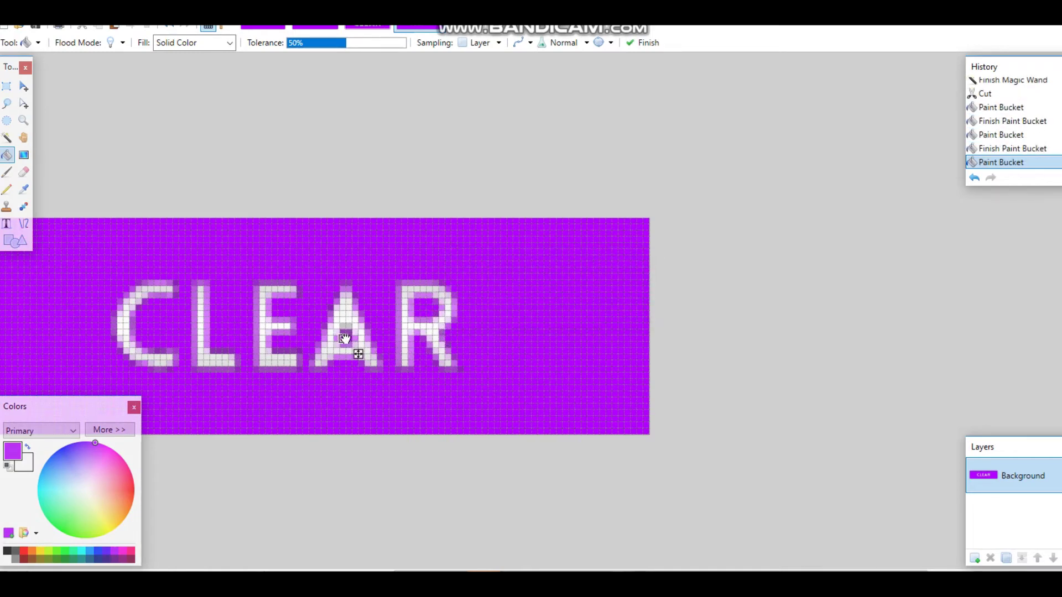
{"action": "scroll", "coordinate": [382, 393], "scroll_direction": "down", "scroll_amount": 4}
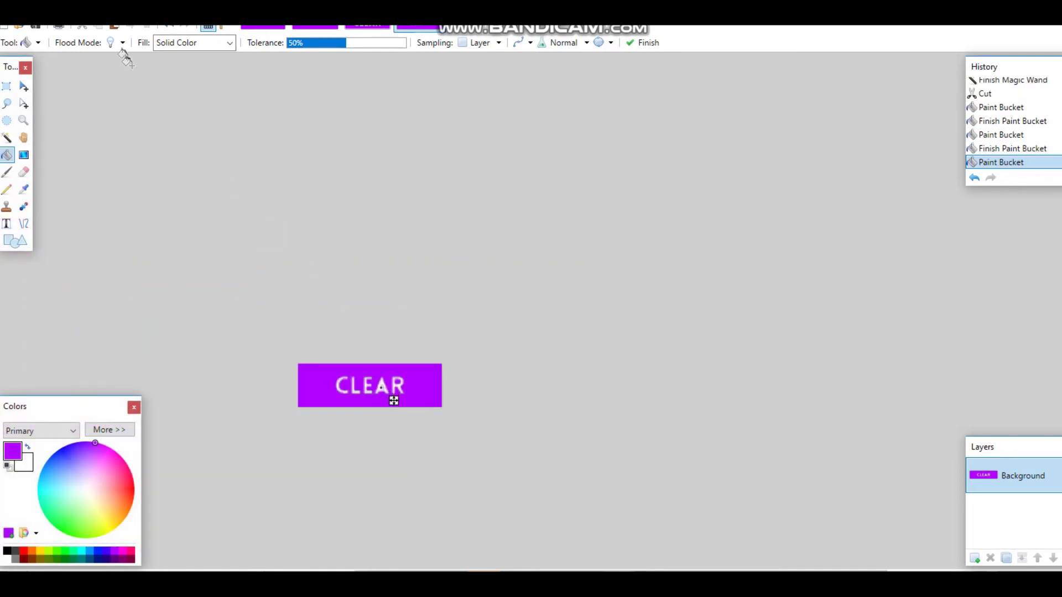
{"action": "left_click", "coordinate": [37, 28]}
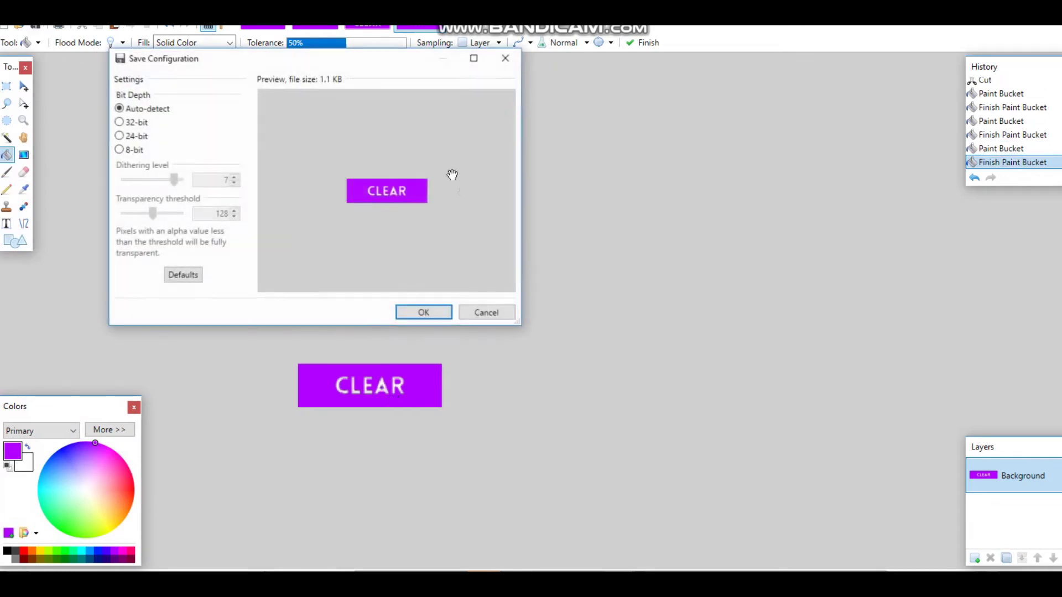
{"action": "left_click", "coordinate": [423, 310]}
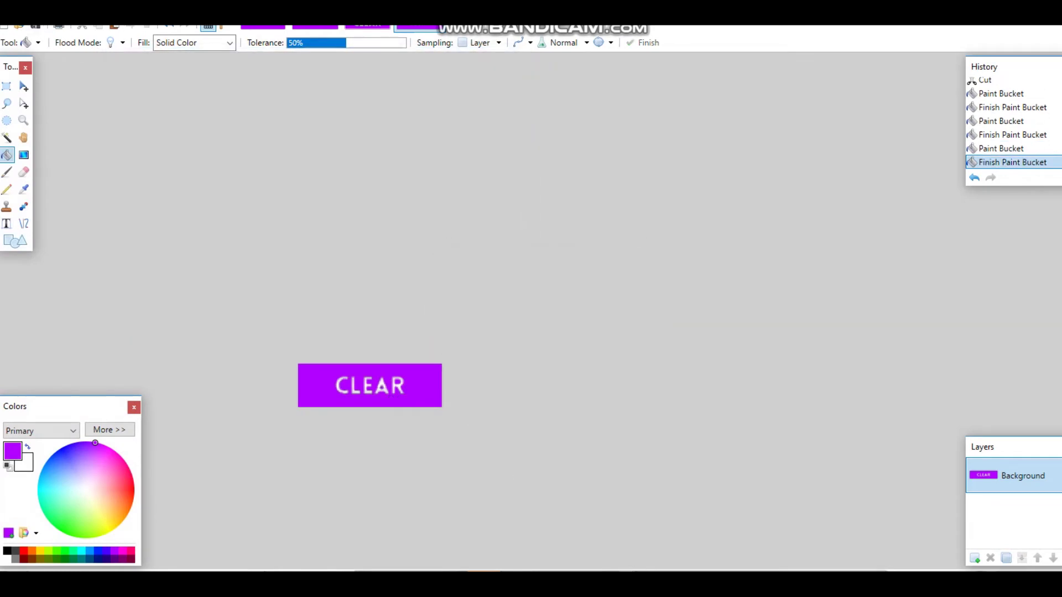
{"action": "left_click", "coordinate": [501, 531]}
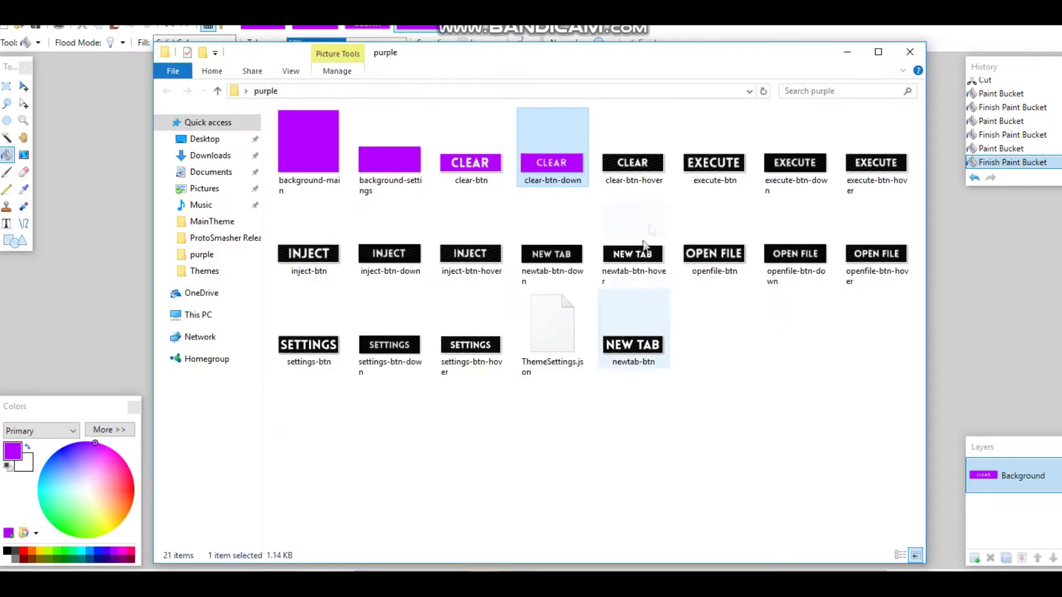
Open clear-btn-hover and cut its dark background and leftover dark letter pixels
{"action": "double_click", "coordinate": [650, 149]}
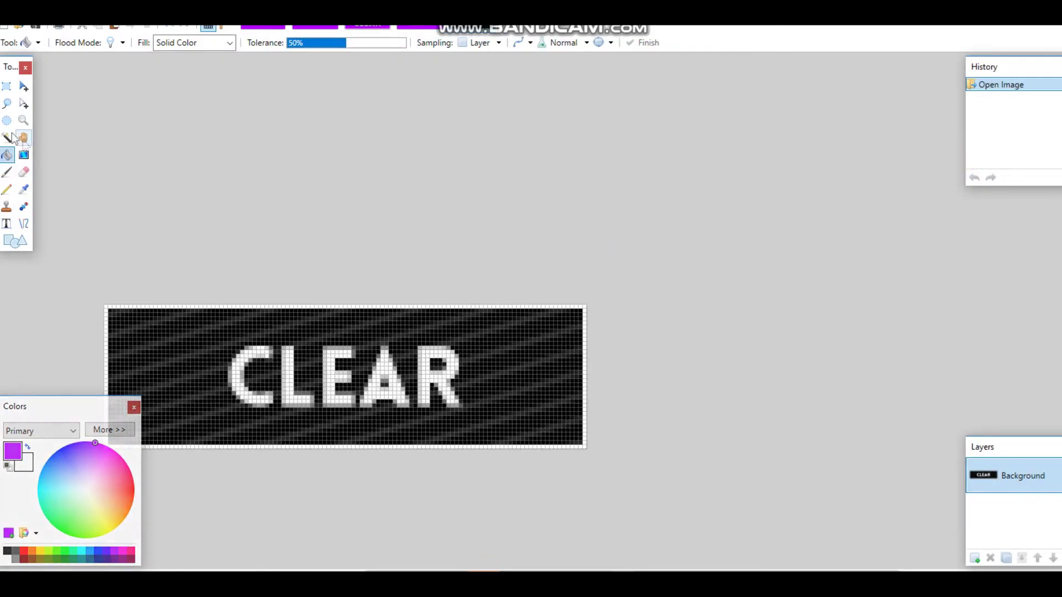
{"action": "left_click", "coordinate": [8, 137]}
{"action": "left_click", "coordinate": [492, 362]}
{"action": "key", "text": "ctrl+x"}
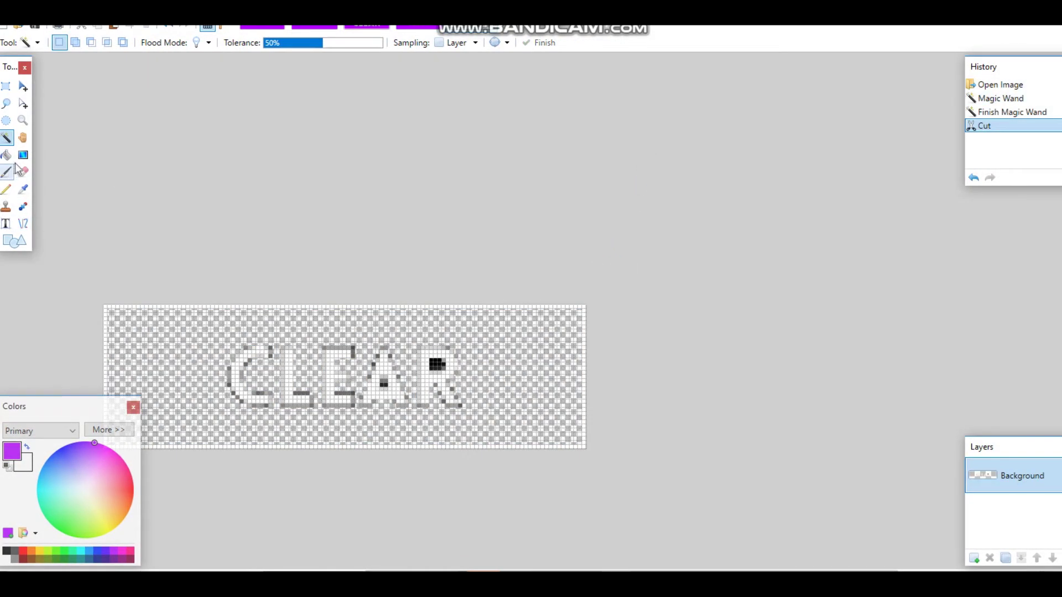
{"action": "left_click", "coordinate": [437, 362]}
{"action": "key", "text": "ctrl+x"}
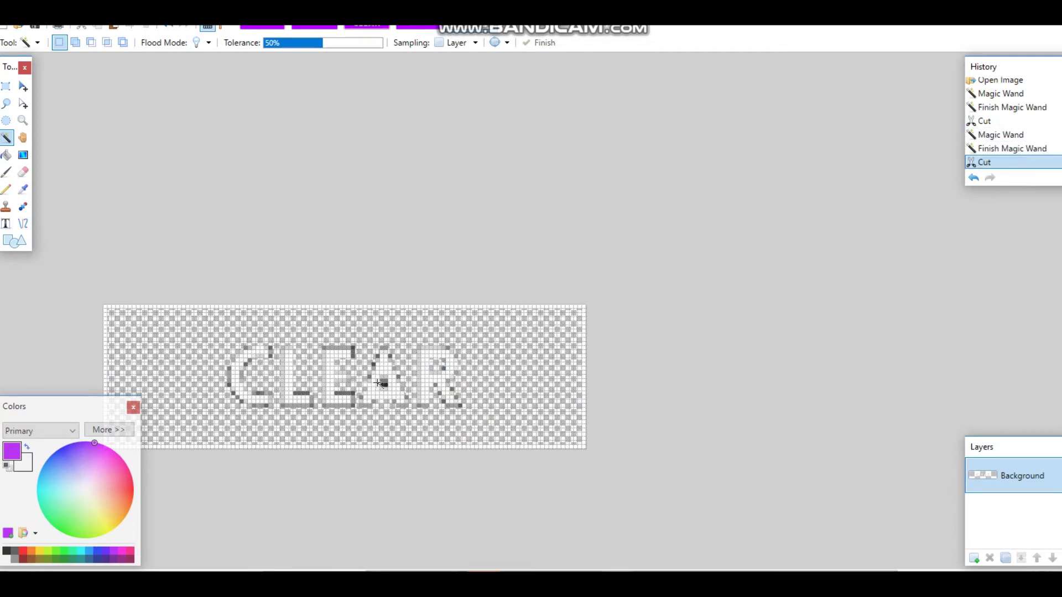
{"action": "left_click", "coordinate": [380, 383]}
{"action": "key", "text": "ctrl+x"}
{"action": "left_click", "coordinate": [384, 386]}
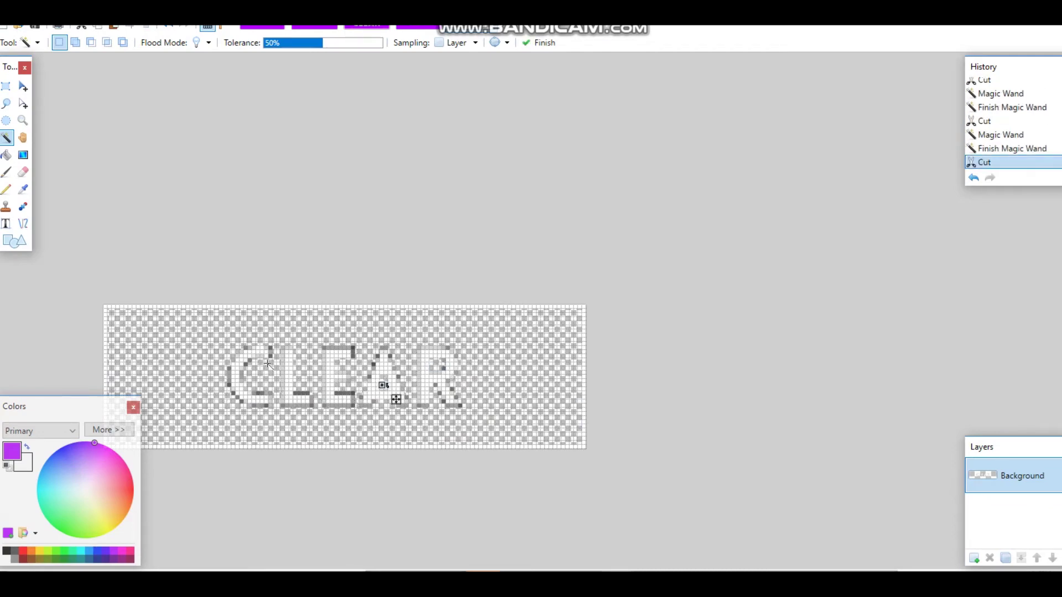
Fill the background and the A and R holes purple, then save with Ctrl+S
{"action": "left_click", "coordinate": [7, 155]}
{"action": "left_click", "coordinate": [194, 399]}
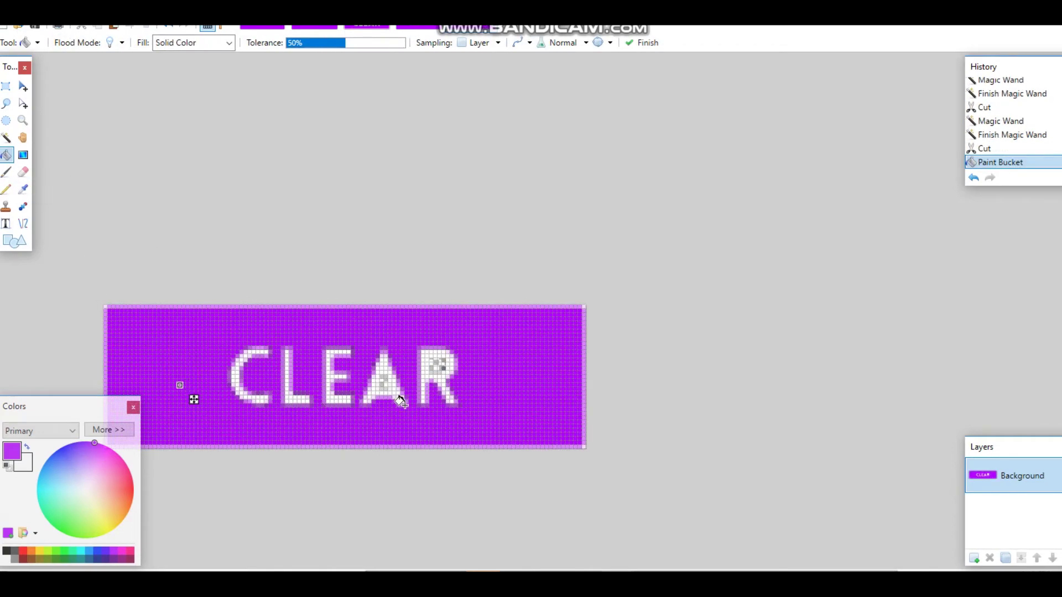
{"action": "left_click", "coordinate": [382, 382]}
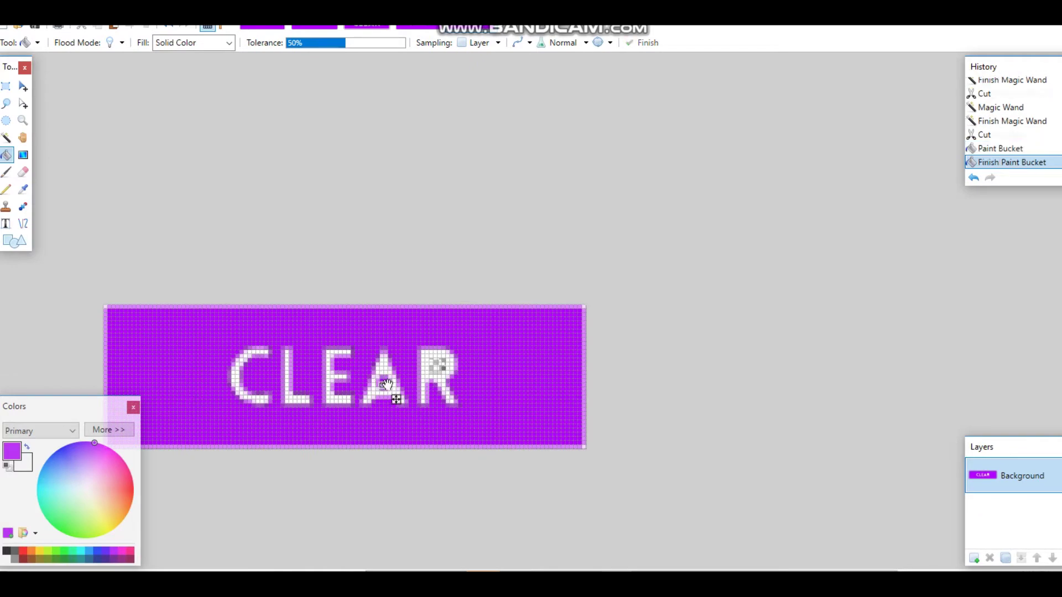
{"action": "left_click", "coordinate": [435, 362]}
{"action": "key", "text": "ctrl+minus"}
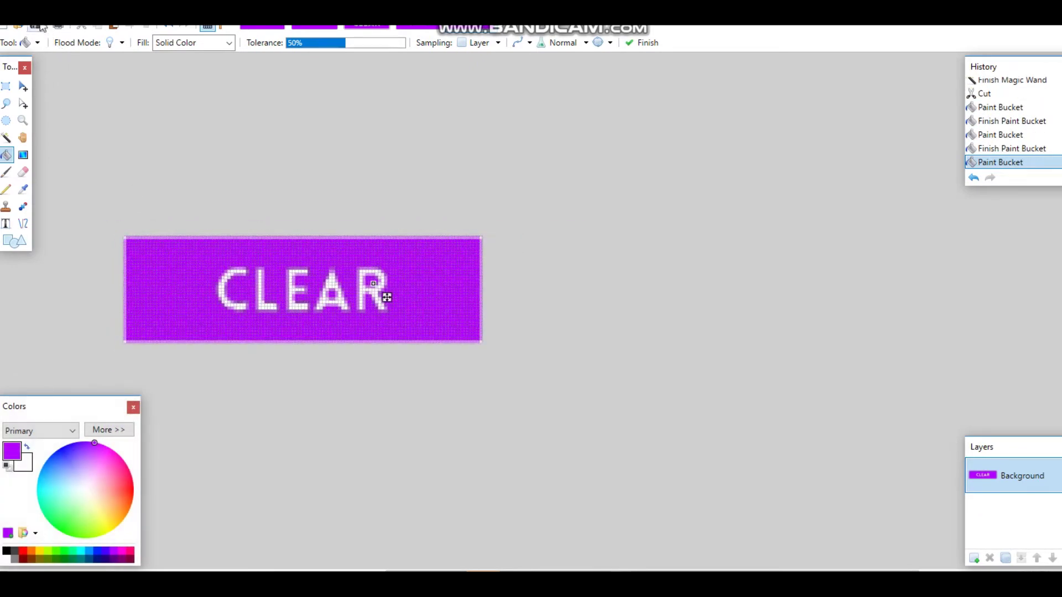
{"action": "key", "text": "ctrl+s"}
{"action": "key", "text": "Return"}
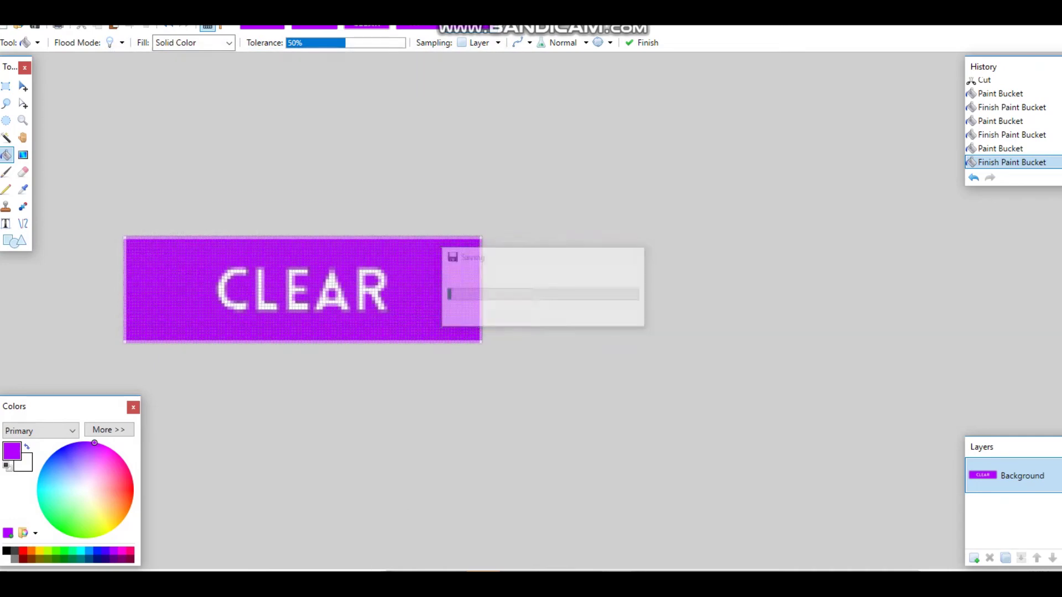
Open the execute-btn image from the purple folder
{"action": "left_click", "coordinate": [523, 529]}
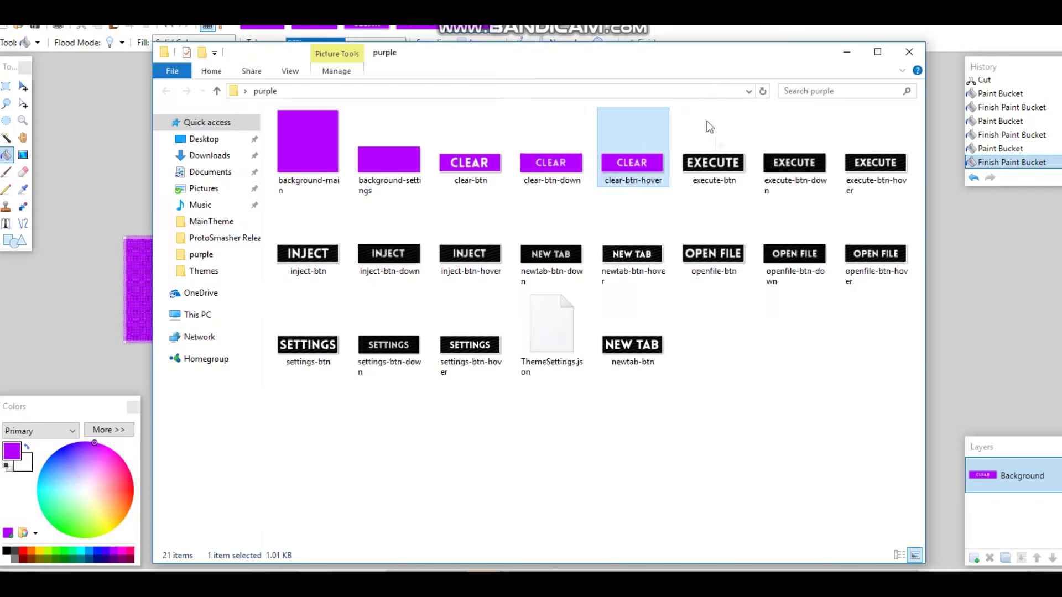
{"action": "left_click", "coordinate": [721, 135]}
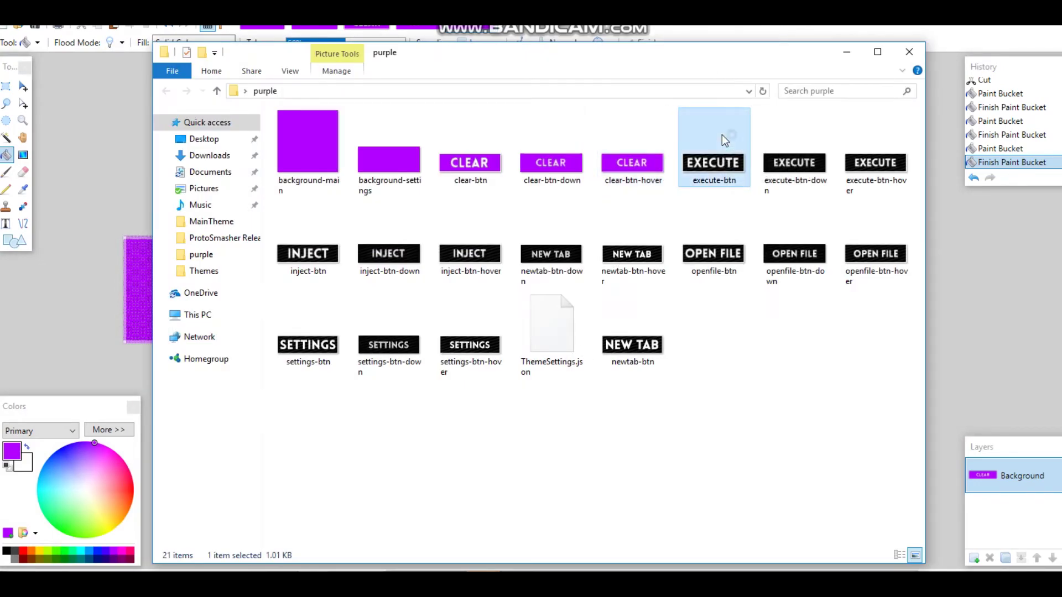
{"action": "double_click", "coordinate": [722, 136]}
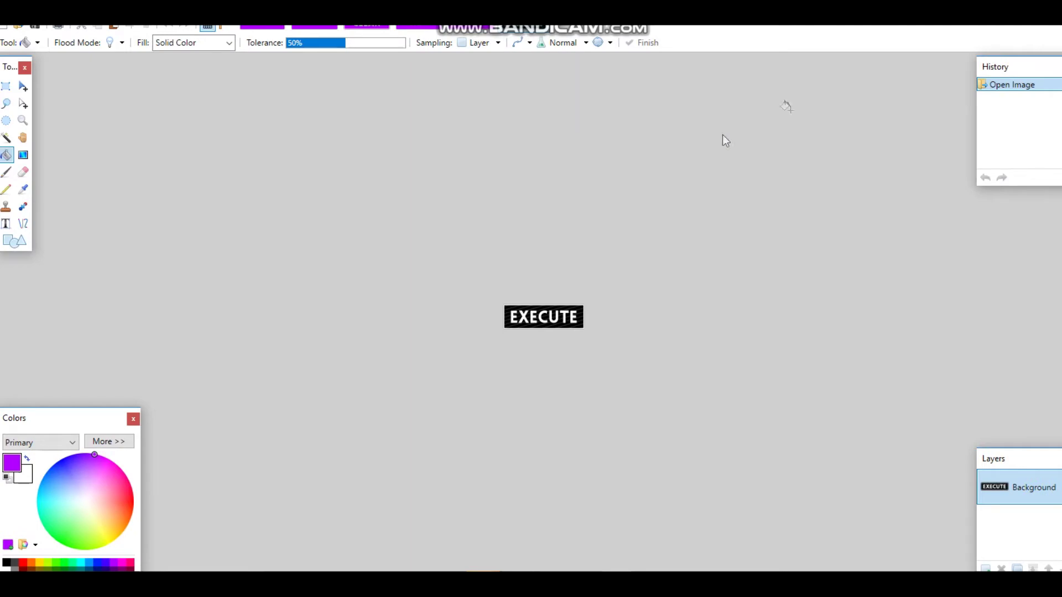
Cut execute-btn's black background and fill the area purple behind EXECUTE
{"action": "scroll", "coordinate": [666, 372], "scroll_direction": "up", "scroll_amount": 5}
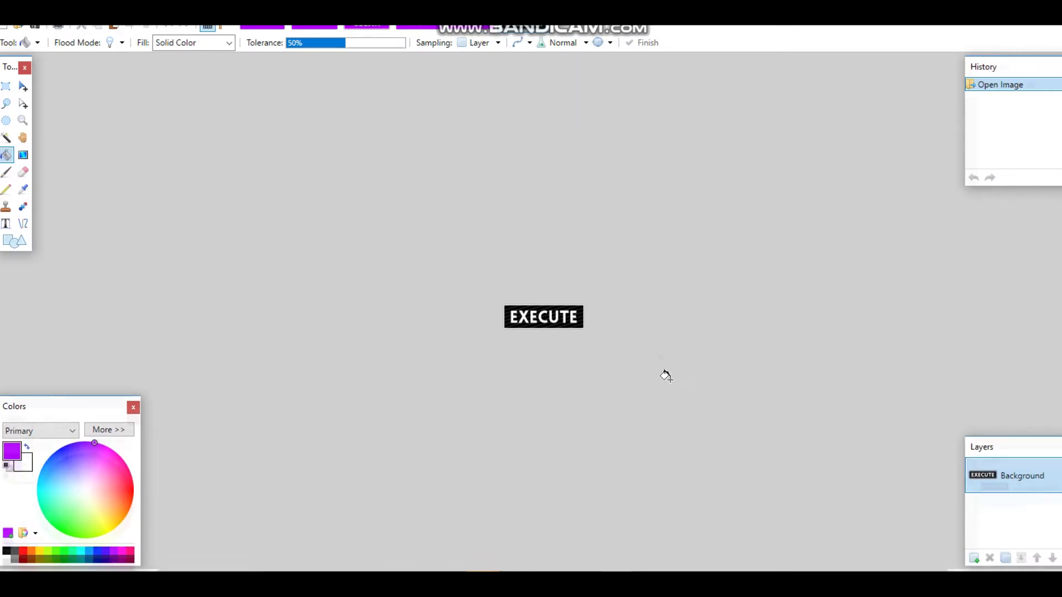
{"action": "left_click", "coordinate": [7, 139]}
{"action": "left_click", "coordinate": [453, 328]}
{"action": "key", "text": "ctrl+x"}
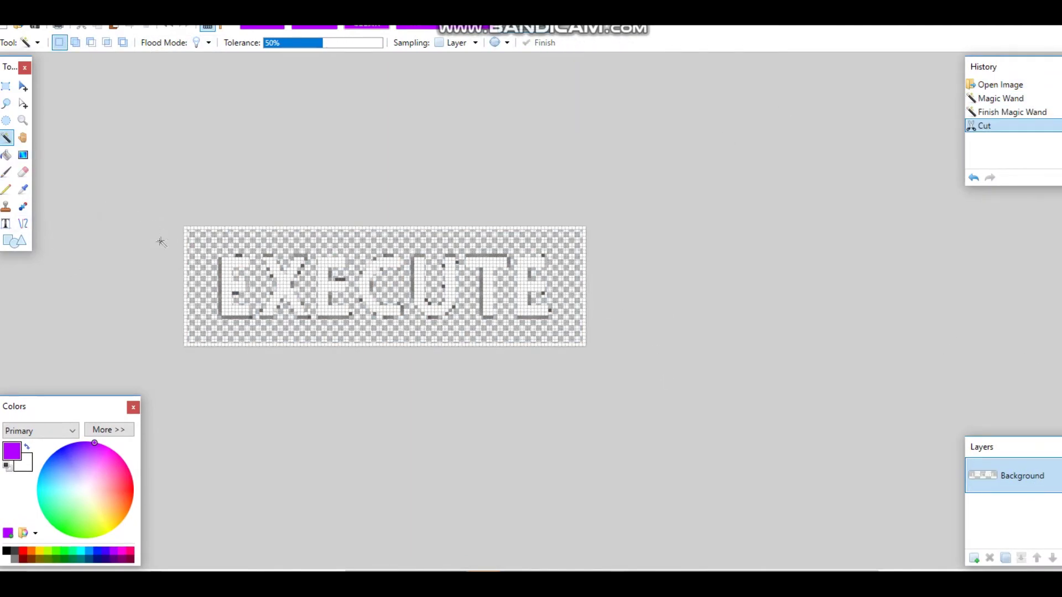
{"action": "left_click", "coordinate": [6, 155]}
{"action": "left_click", "coordinate": [282, 244]}
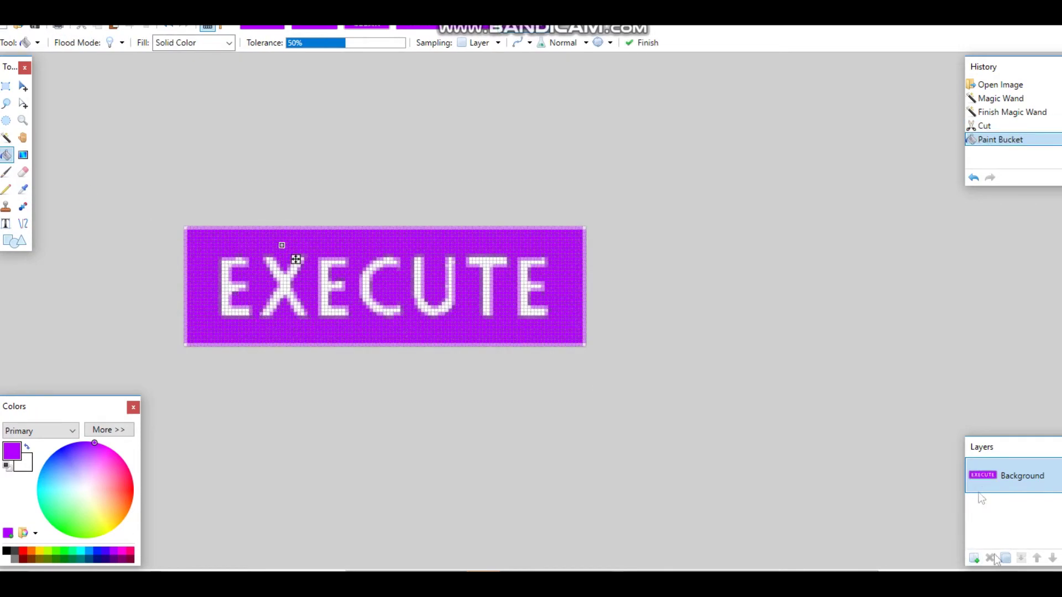
Save the purple execute-btn image and return to the purple folder
{"action": "left_click", "coordinate": [37, 27]}
{"action": "left_click", "coordinate": [426, 312]}
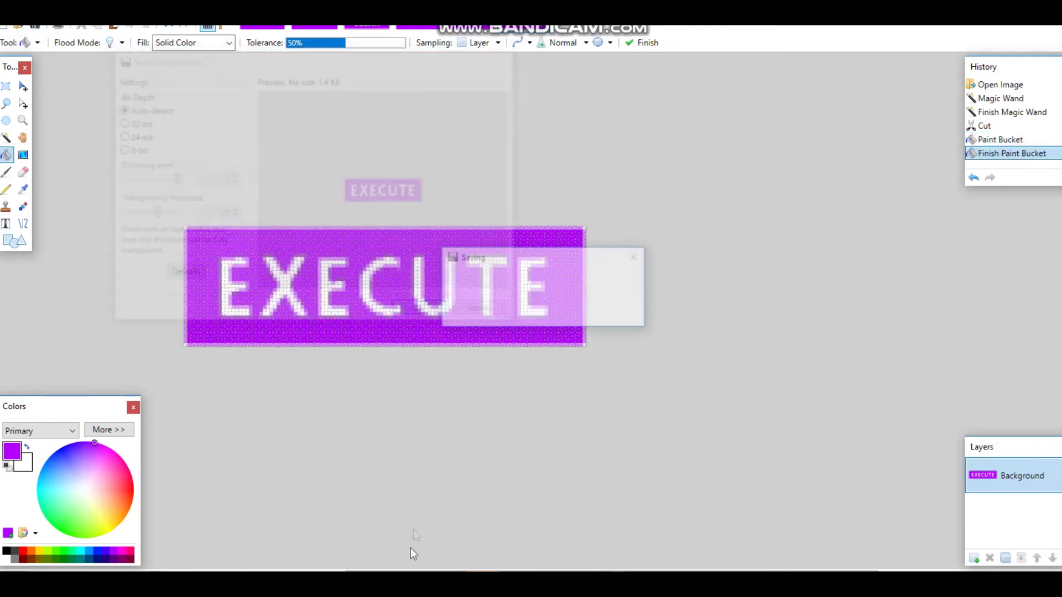
{"action": "mouse_move", "coordinate": [315, 581]}
{"action": "left_click", "coordinate": [505, 520]}
Open execute-btn-down and replace its dark background with a purple fill
{"action": "double_click", "coordinate": [775, 131]}
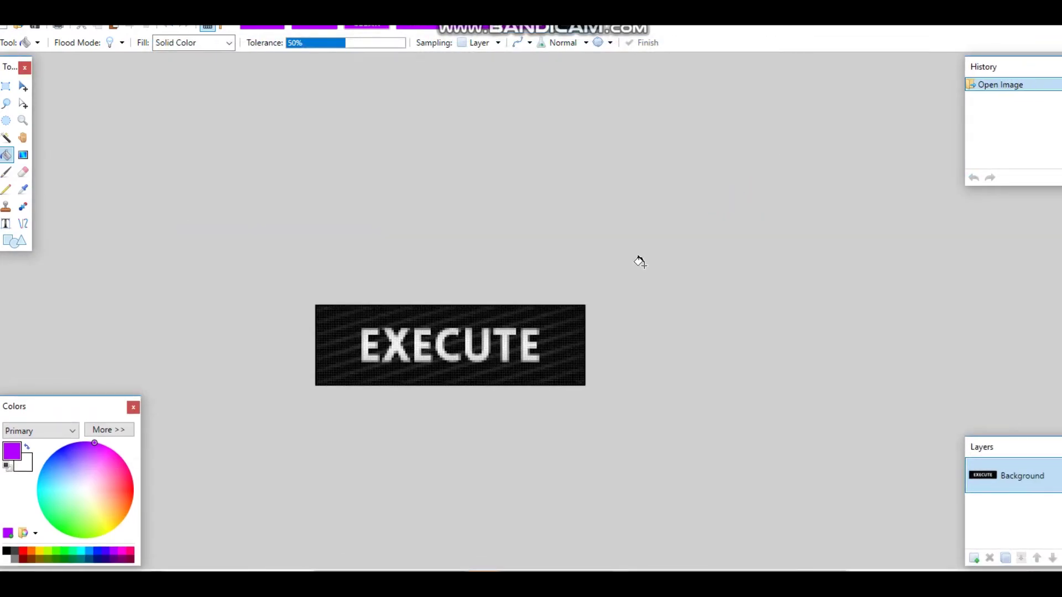
{"action": "left_click", "coordinate": [6, 138]}
{"action": "left_click", "coordinate": [541, 335]}
{"action": "key", "text": "ctrl+x"}
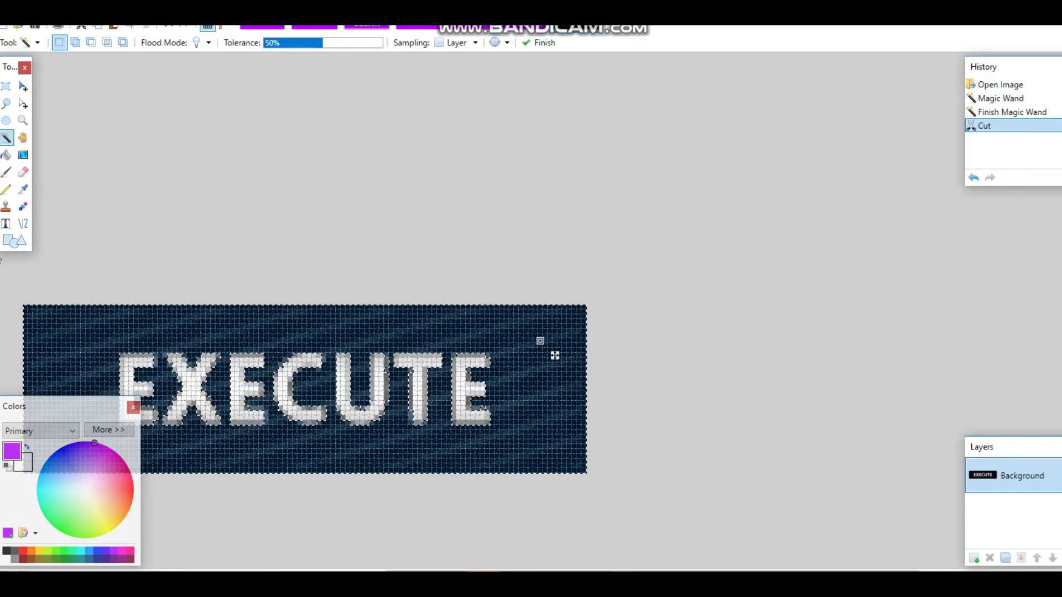
{"action": "left_click", "coordinate": [6, 172]}
{"action": "left_click", "coordinate": [7, 155]}
{"action": "left_click", "coordinate": [541, 373]}
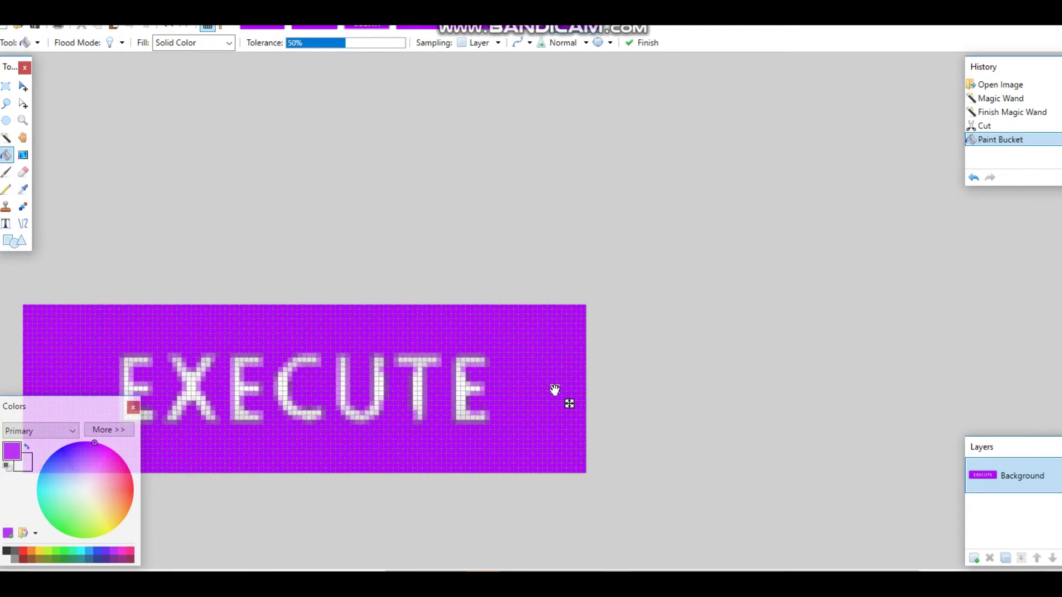
Save execute-btn-down and open execute-btn-hover from the purple folder
{"action": "scroll", "coordinate": [554, 390], "scroll_direction": "down", "scroll_amount": 2}
{"action": "scroll", "coordinate": [553, 391], "scroll_direction": "down", "scroll_amount": 1}
{"action": "key", "text": "ctrl+s"}
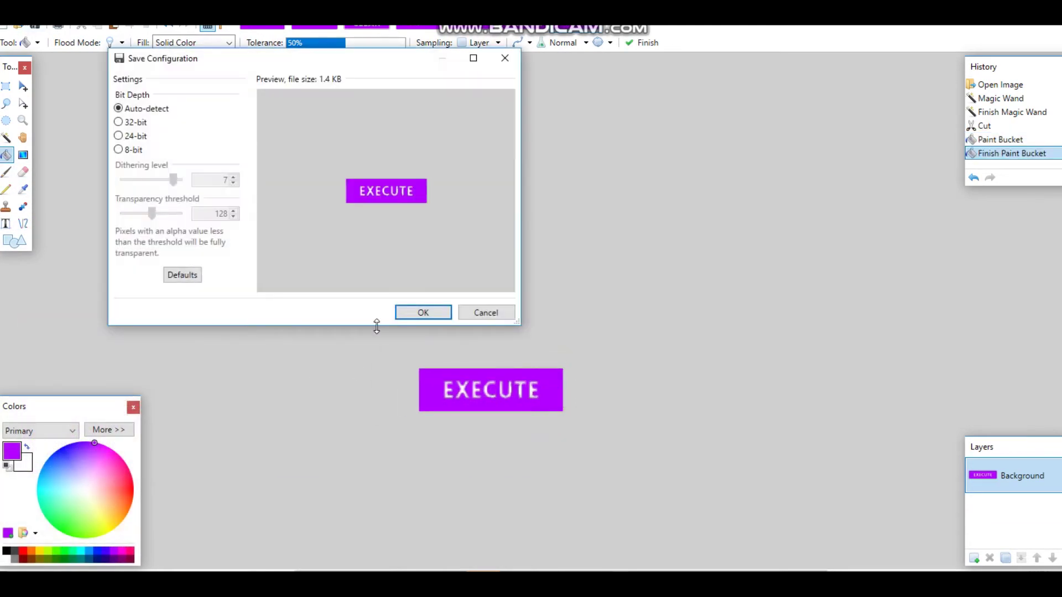
{"action": "left_click", "coordinate": [422, 312]}
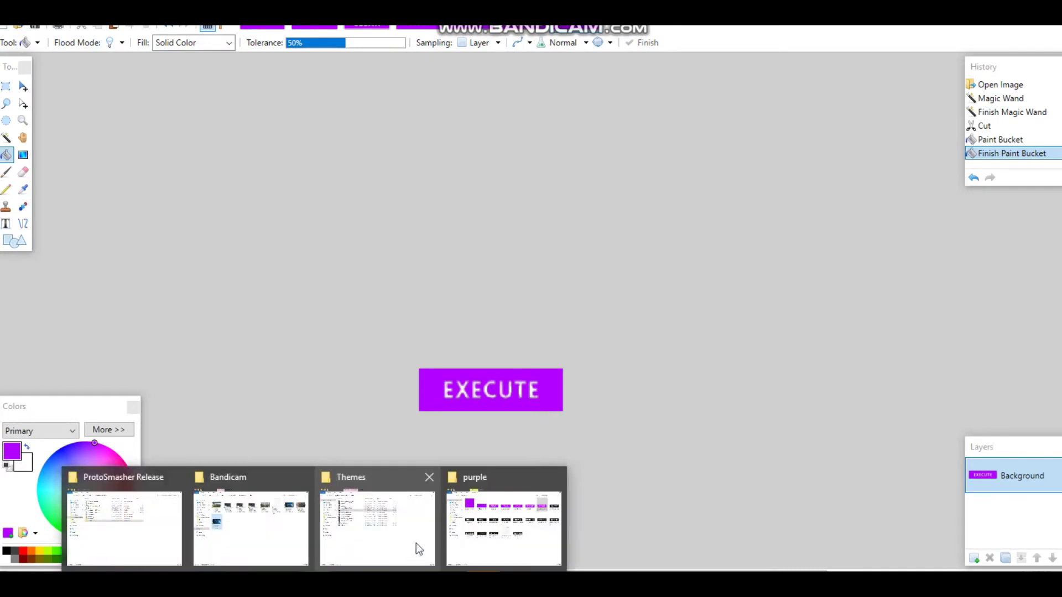
{"action": "left_click", "coordinate": [475, 535]}
{"action": "double_click", "coordinate": [875, 166]}
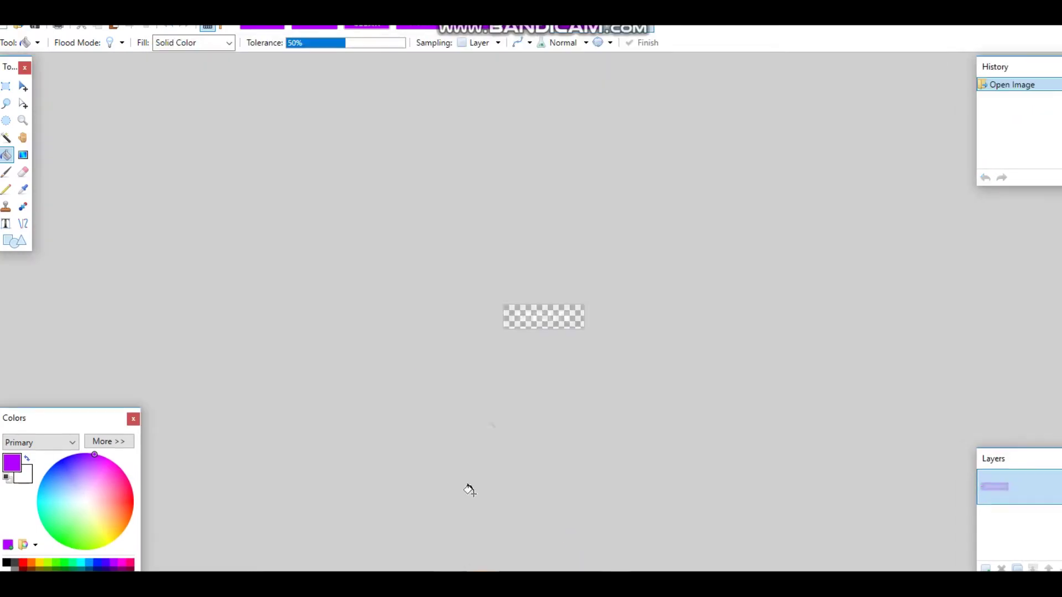
Cut the dark background out of execute-btn-hover and fill it purple
{"action": "left_click", "coordinate": [6, 138]}
{"action": "left_click", "coordinate": [545, 199]}
{"action": "key", "text": "ctrl+x"}
{"action": "key", "text": "ctrl+minus"}
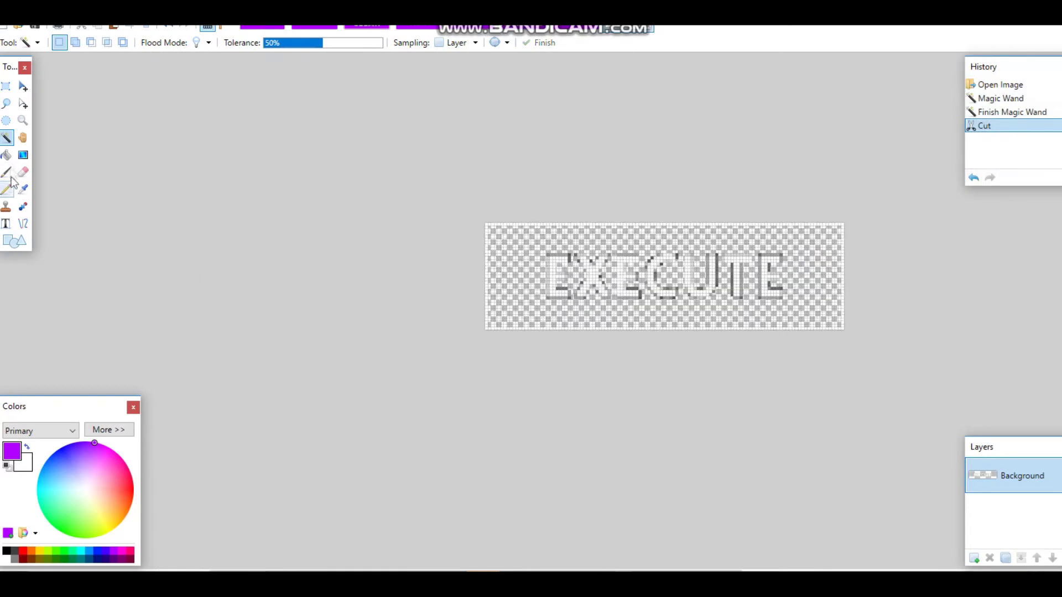
{"action": "left_click", "coordinate": [6, 155]}
{"action": "left_click", "coordinate": [504, 269]}
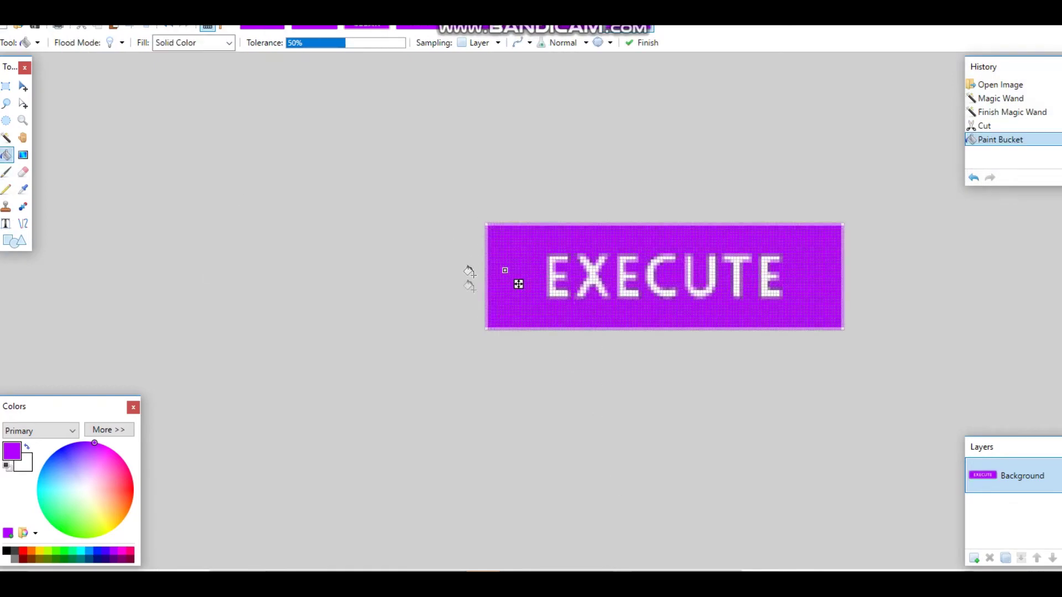
{"action": "key", "text": "ctrl+minus"}
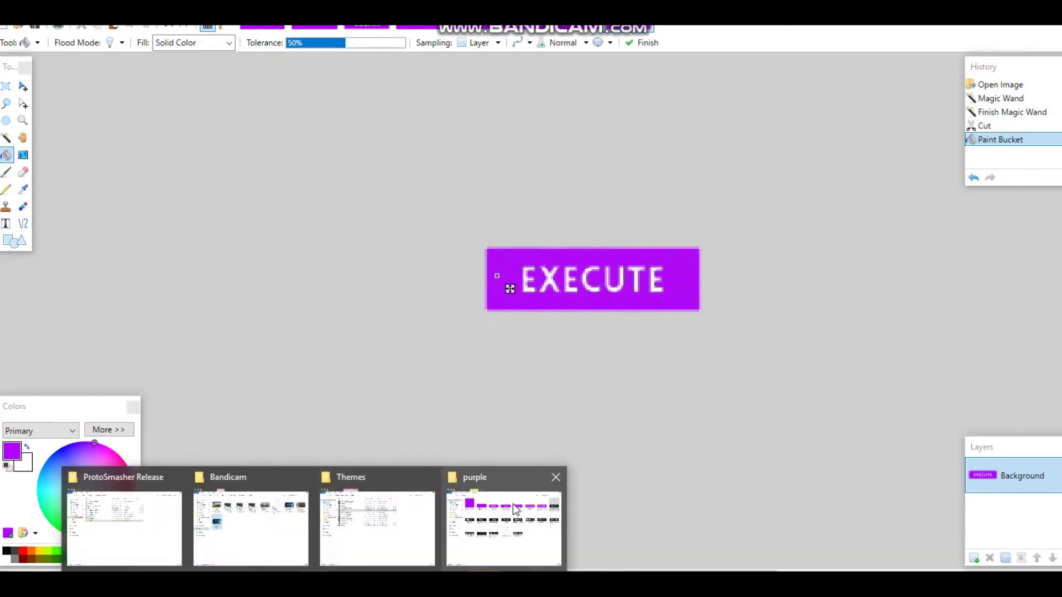
Save execute-btn-hover over the original and open inject-btn from the purple folder
{"action": "left_click", "coordinate": [515, 511]}
{"action": "key", "text": "alt+Tab"}
{"action": "key", "text": "ctrl+s"}
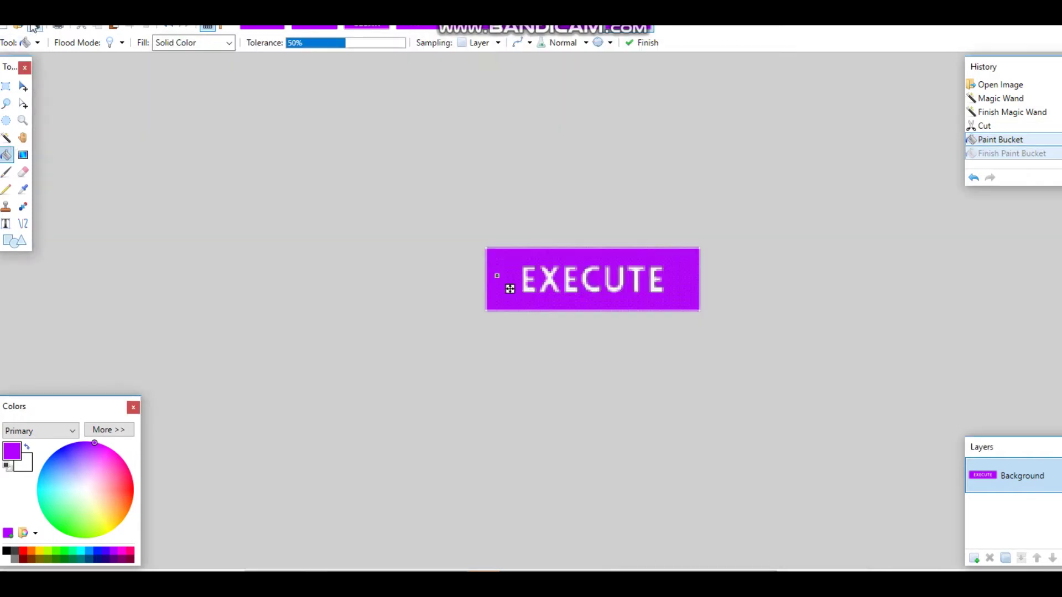
{"action": "left_click", "coordinate": [422, 313]}
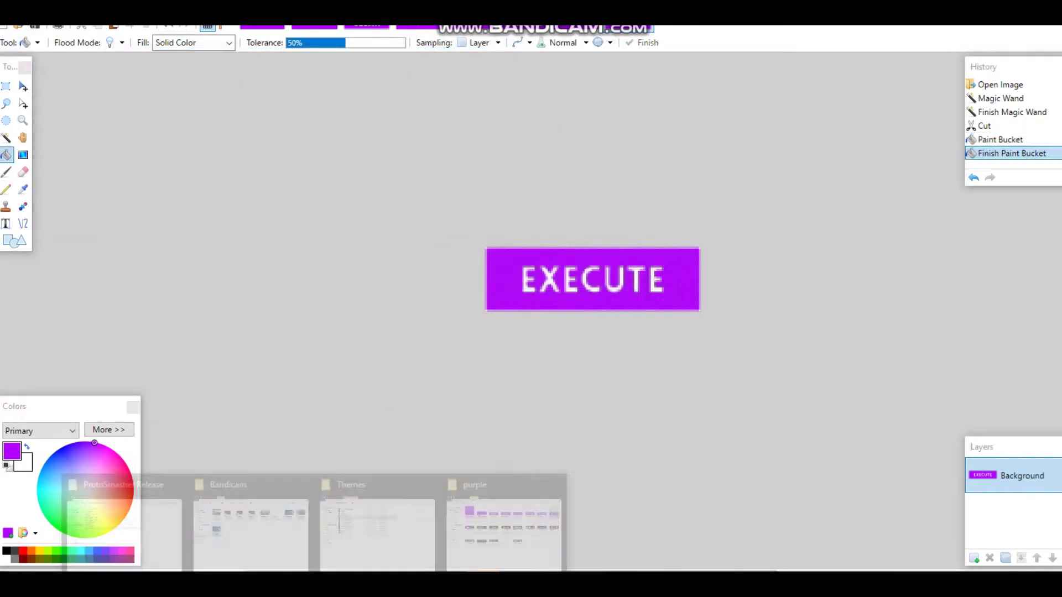
{"action": "left_click", "coordinate": [544, 486]}
{"action": "double_click", "coordinate": [297, 255]}
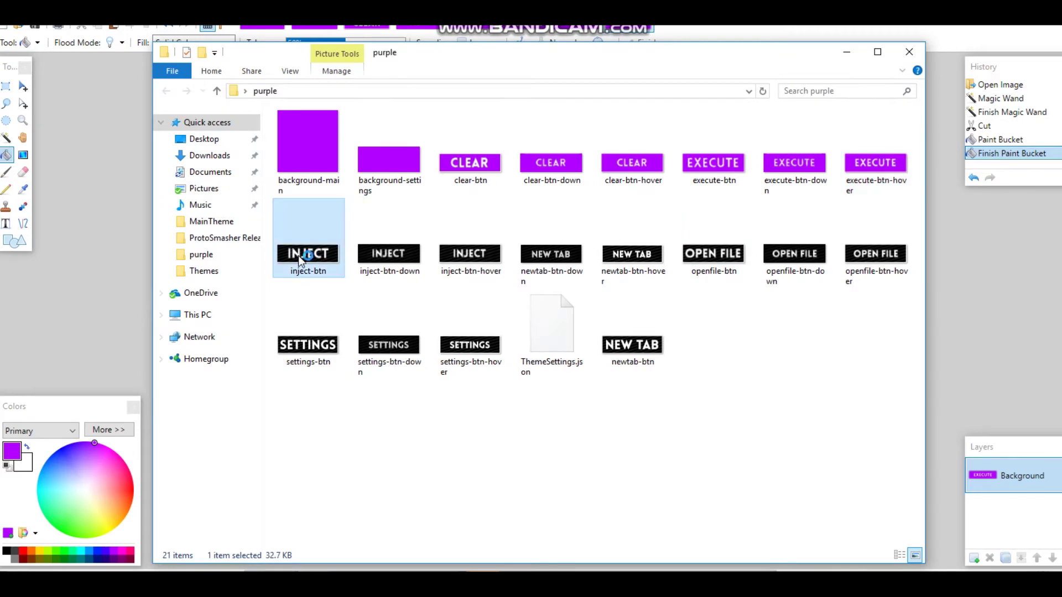
Cut inject-btn's black background and fill it purple
{"action": "left_click", "coordinate": [8, 136]}
{"action": "left_click", "coordinate": [583, 300]}
{"action": "key", "text": "ctrl+x"}
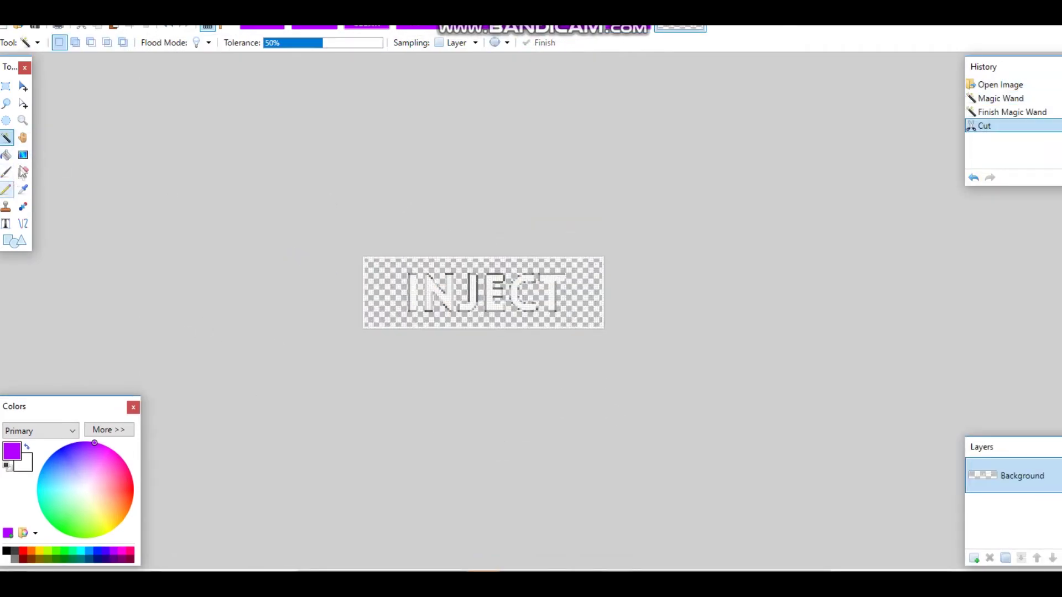
{"action": "left_click", "coordinate": [6, 154]}
{"action": "left_click", "coordinate": [367, 284]}
{"action": "scroll", "coordinate": [415, 318], "scroll_direction": "down", "scroll_amount": 1}
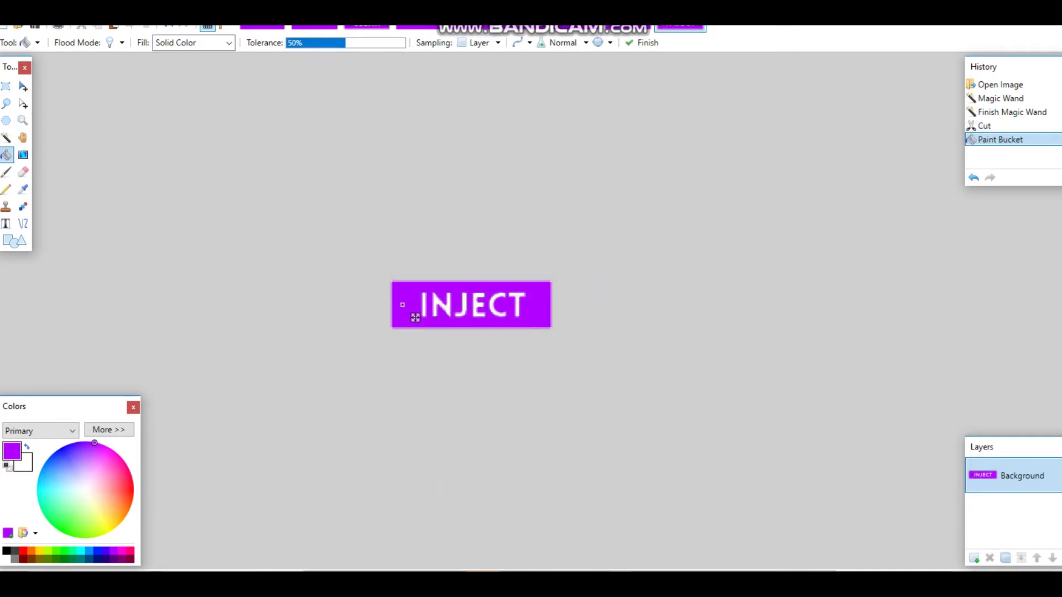
Save inject-btn and open inject-btn-down from the purple folder
{"action": "left_click", "coordinate": [34, 26]}
{"action": "left_click", "coordinate": [427, 310]}
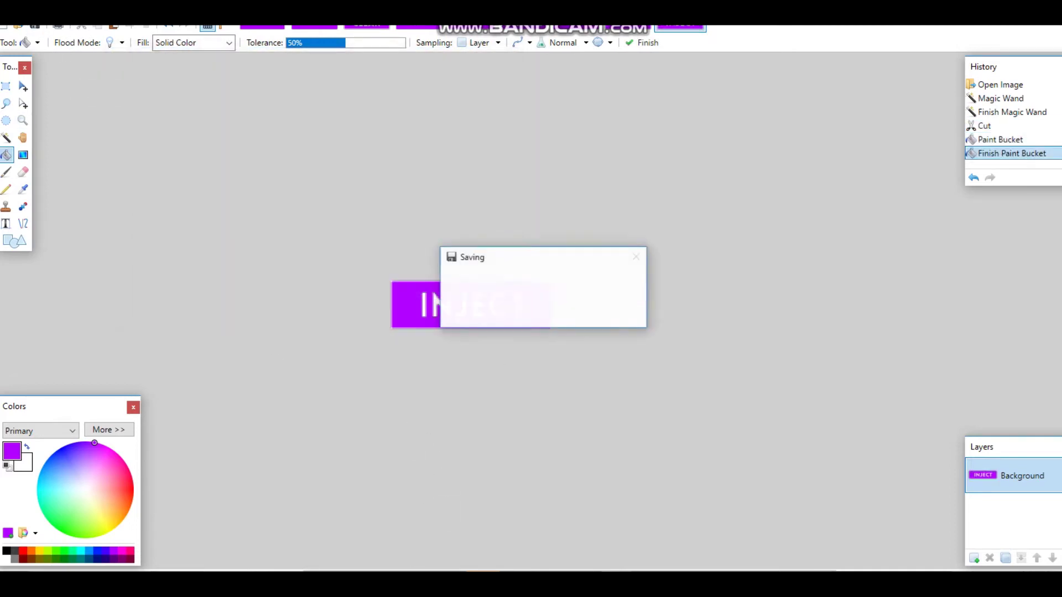
{"action": "mouse_move", "coordinate": [559, 481]}
{"action": "left_click", "coordinate": [549, 505]}
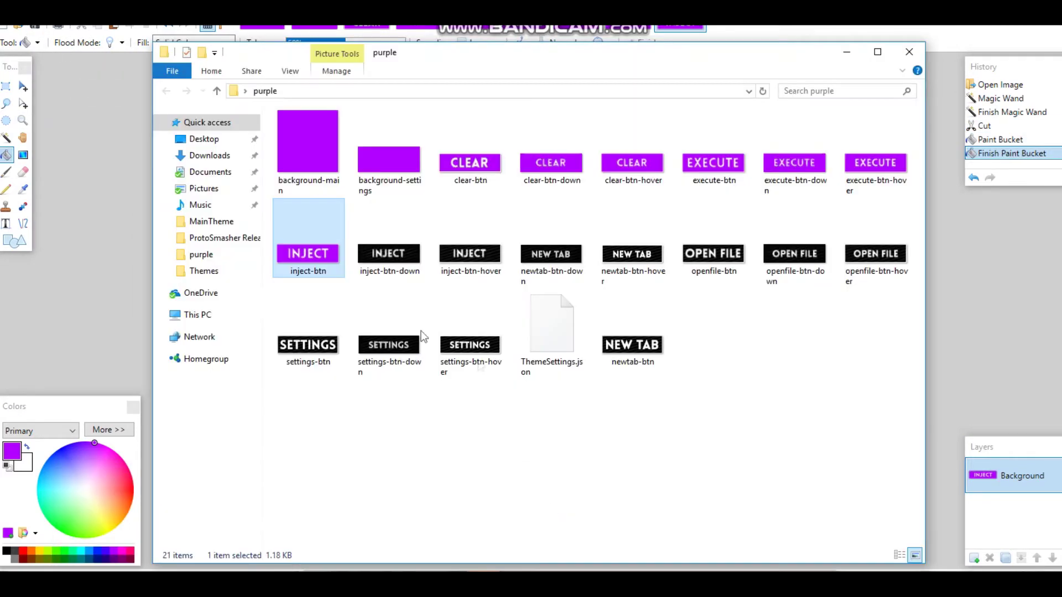
{"action": "double_click", "coordinate": [375, 230]}
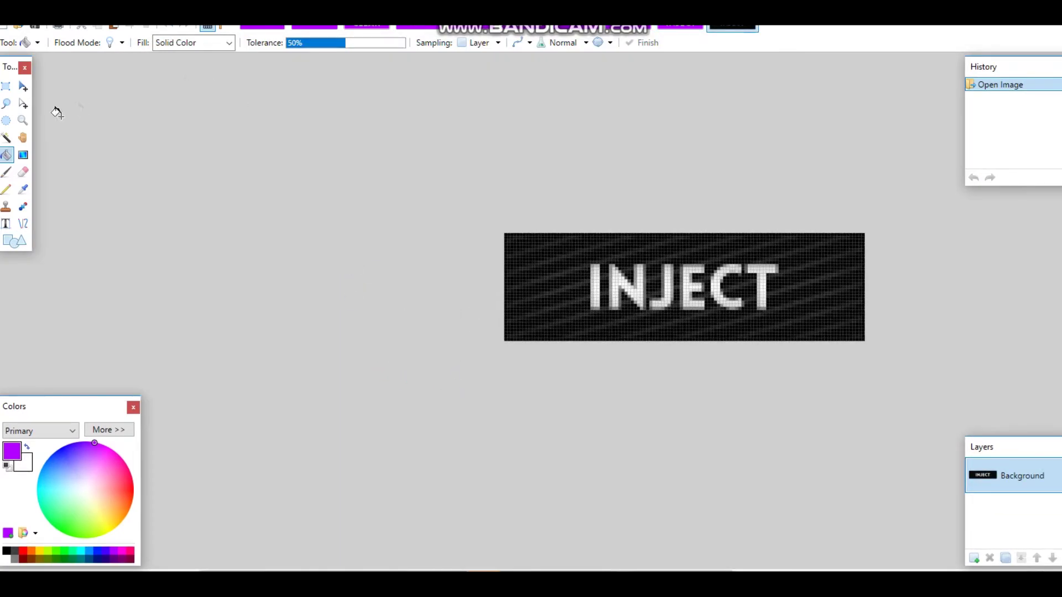
Cut inject-btn-down's black background and fill it purple
{"action": "left_click", "coordinate": [6, 138]}
{"action": "left_click", "coordinate": [575, 299]}
{"action": "key", "text": "ctrl+x"}
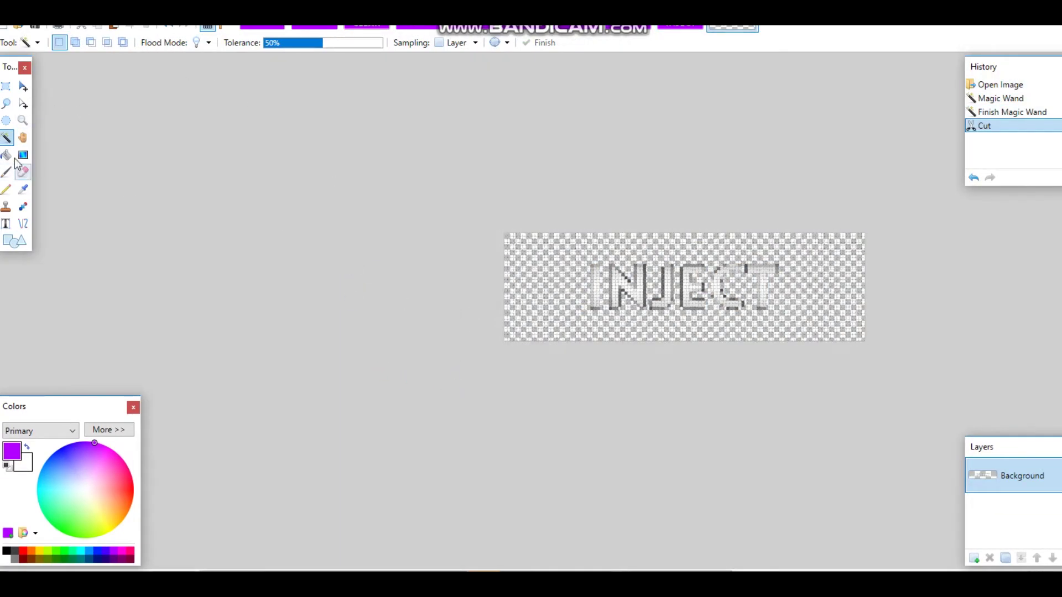
{"action": "left_click", "coordinate": [7, 157]}
{"action": "left_click", "coordinate": [549, 274]}
{"action": "key", "text": "ctrl+minus"}
{"action": "key", "text": "ctrl+minus"}
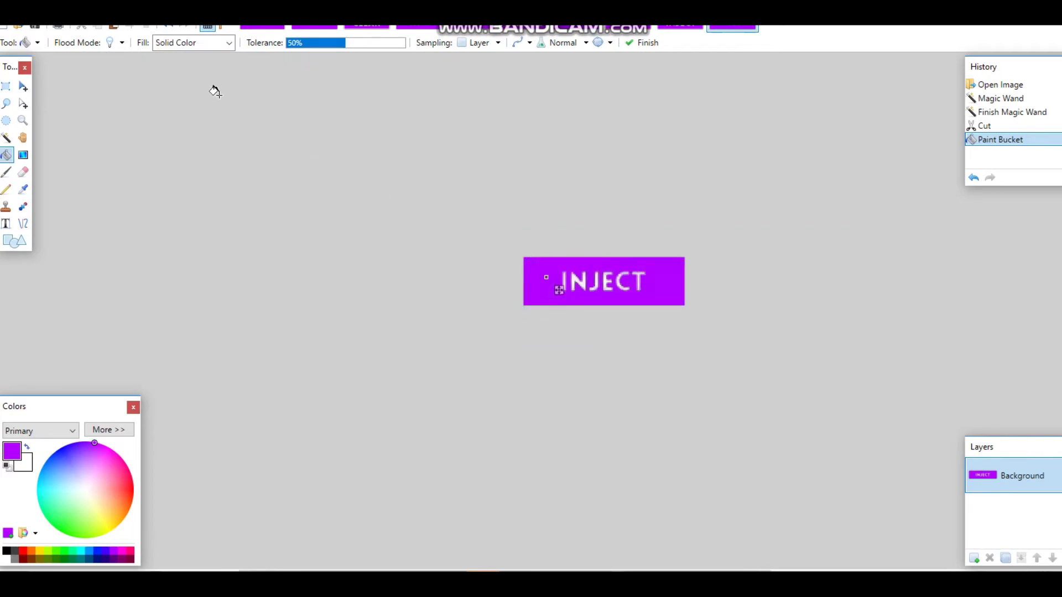
Save inject-btn-down and open inject-btn-hover
{"action": "left_click", "coordinate": [35, 26]}
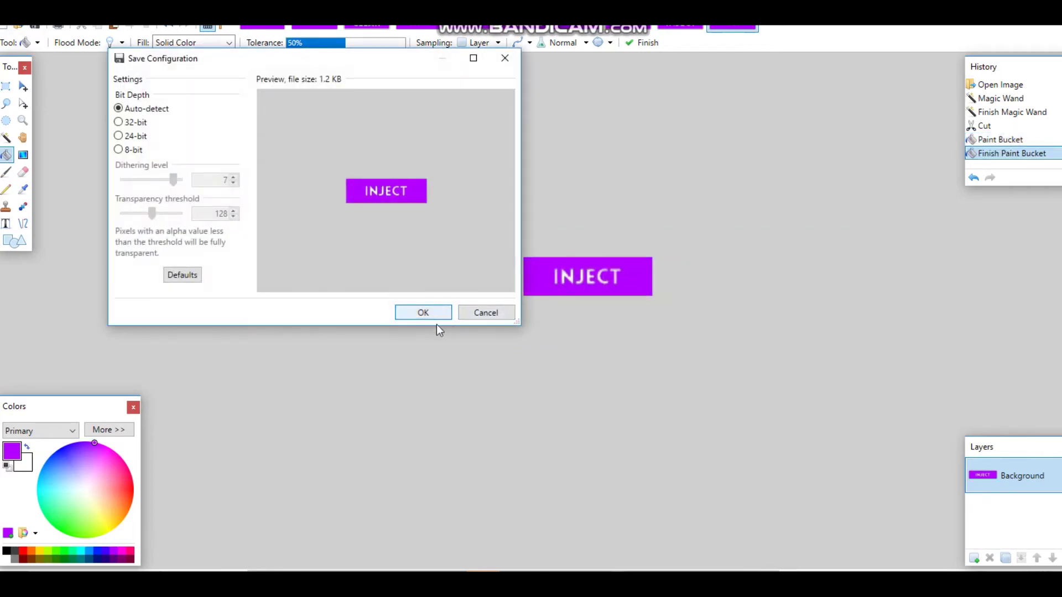
{"action": "left_click", "coordinate": [433, 317]}
{"action": "left_click", "coordinate": [487, 525]}
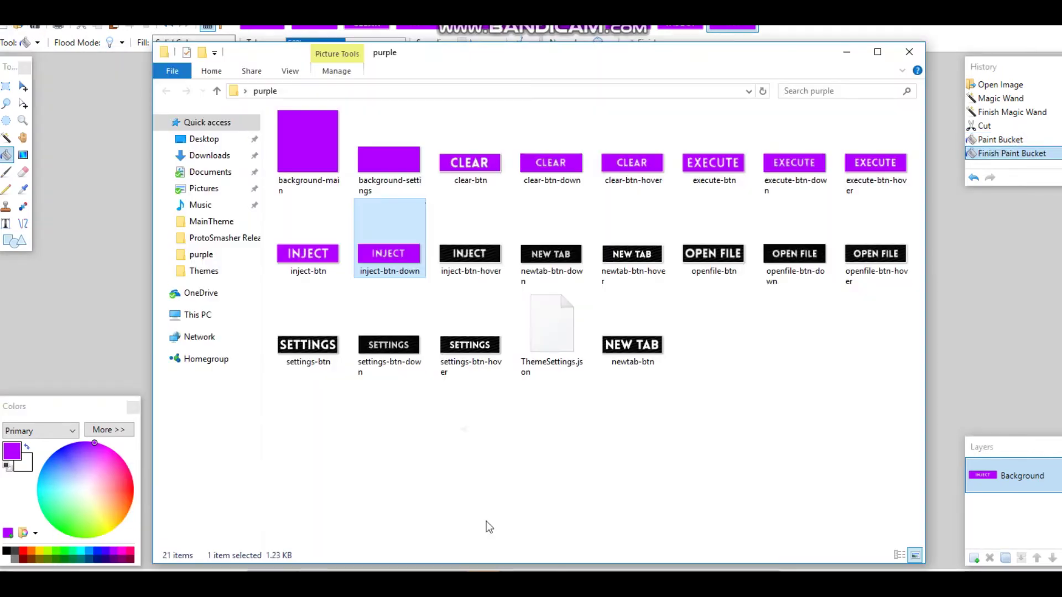
{"action": "double_click", "coordinate": [470, 254]}
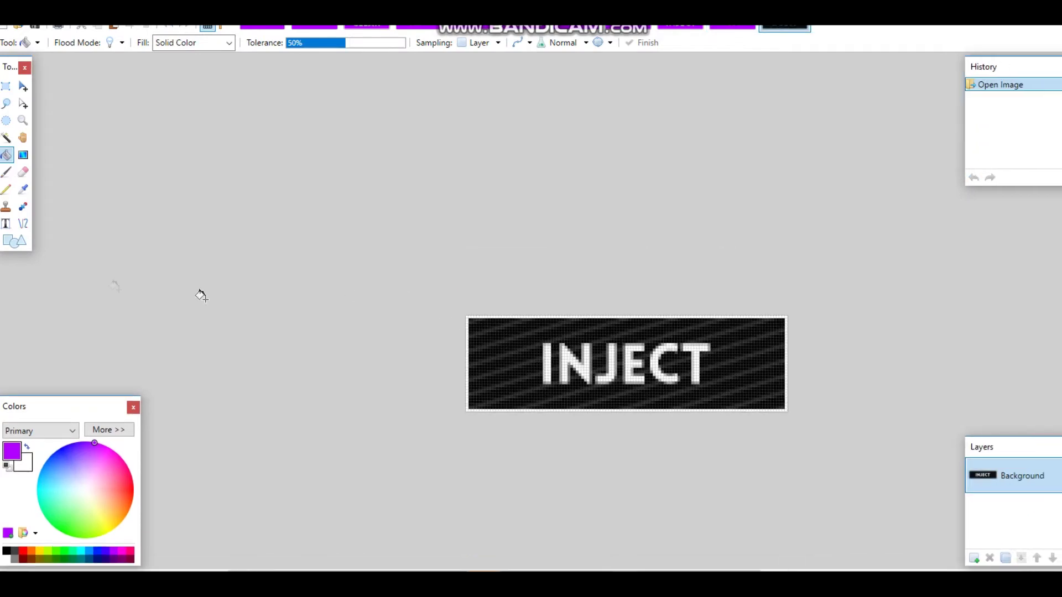
Fill inject-btn-hover's black background and remaining dark area purple
{"action": "left_click", "coordinate": [487, 341]}
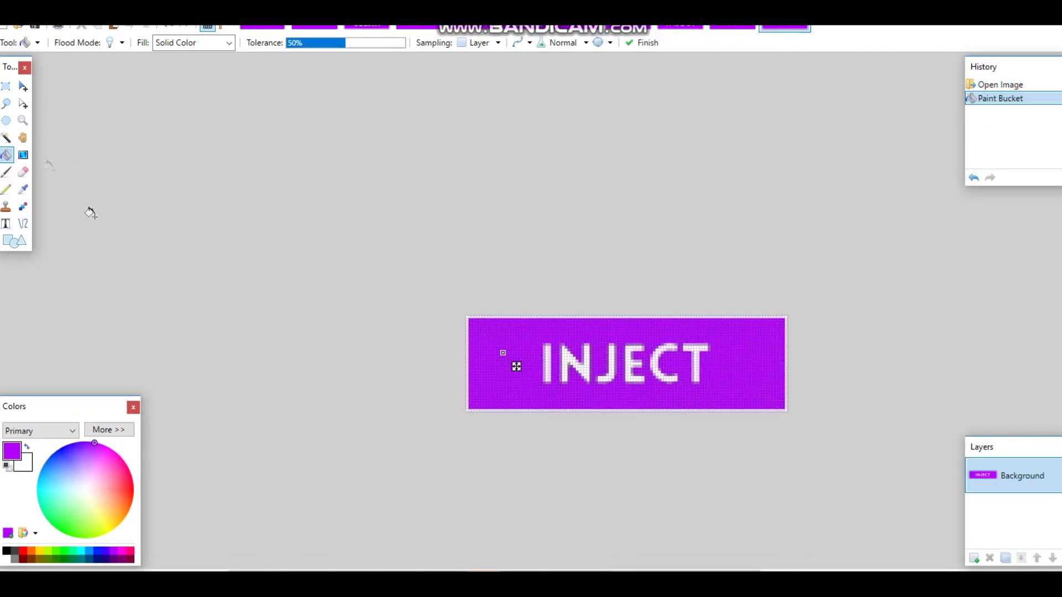
{"action": "left_click", "coordinate": [336, 398]}
{"action": "scroll", "coordinate": [334, 409], "scroll_direction": "down", "scroll_amount": 2}
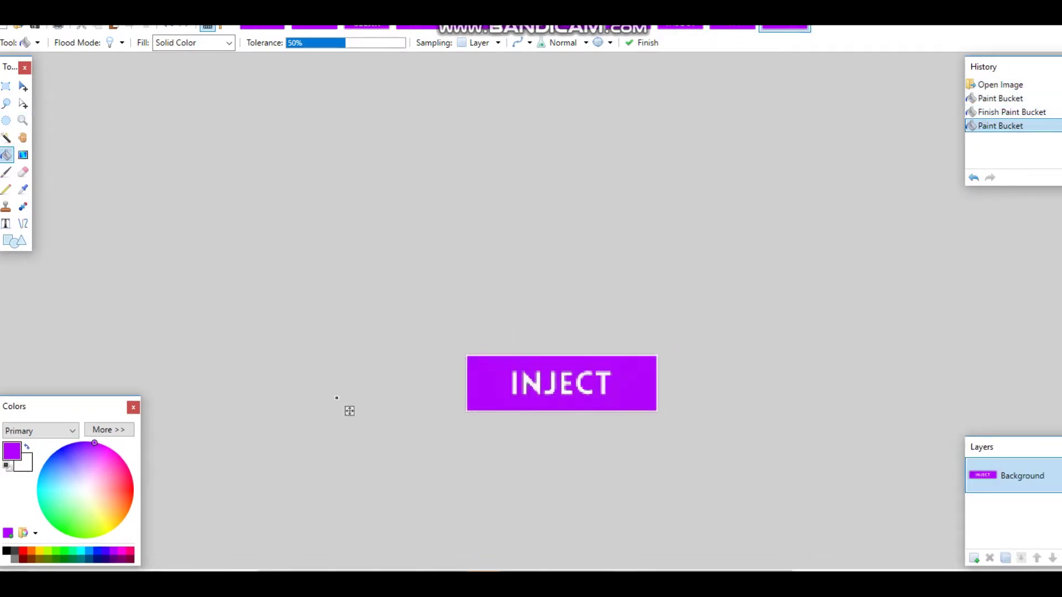
Save inject-btn-hover and open newtab-btn-down from the purple folder
{"action": "key", "text": "ctrl+s"}
{"action": "left_click", "coordinate": [417, 311]}
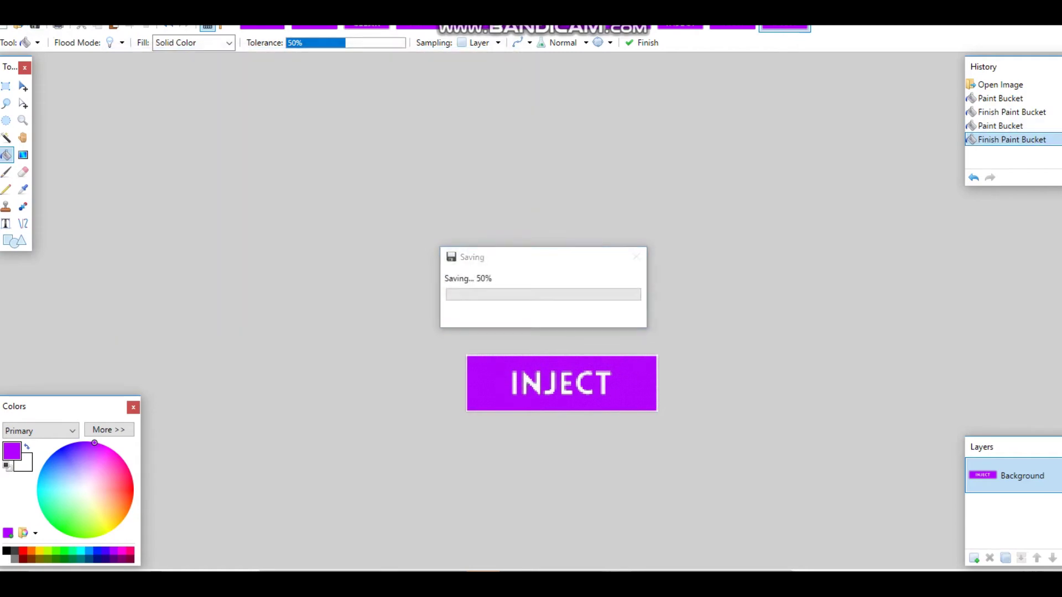
{"action": "left_click", "coordinate": [503, 525]}
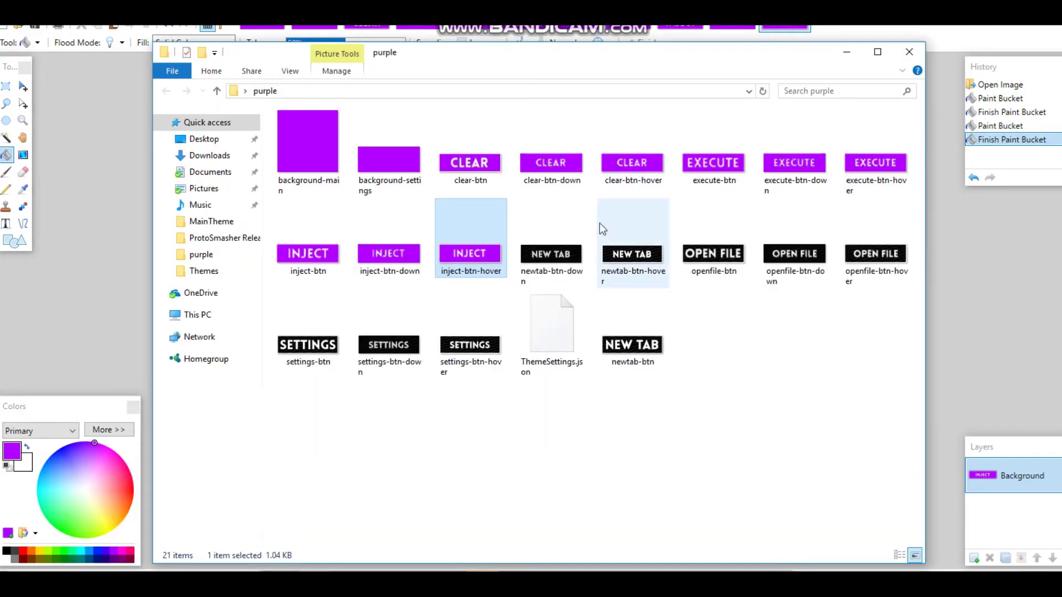
{"action": "double_click", "coordinate": [551, 246]}
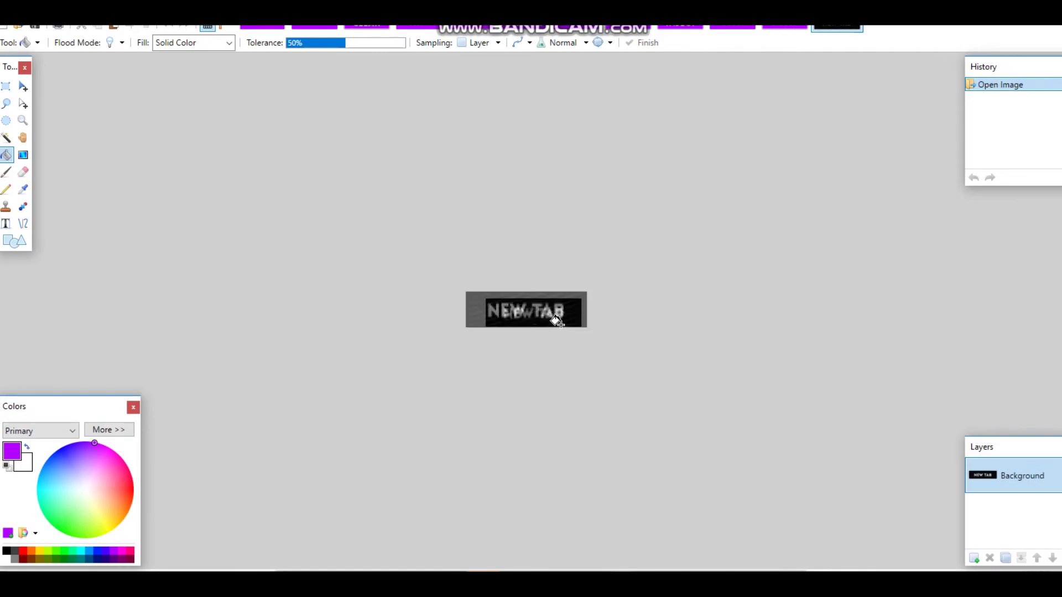
Fill the NEW TAB background and the dark patches inside the B and A purple
{"action": "left_click", "coordinate": [576, 311]}
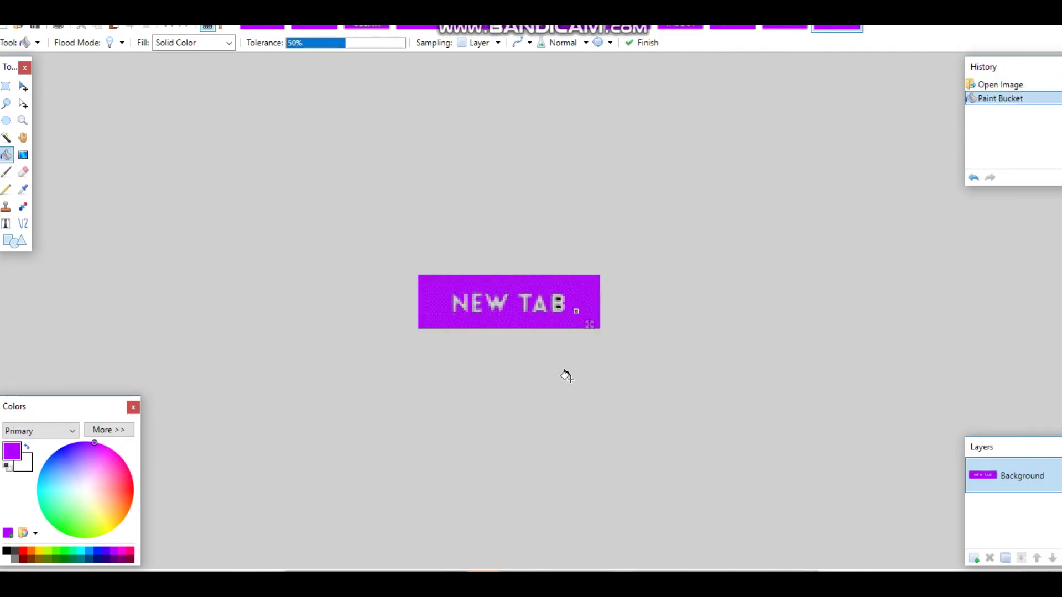
{"action": "scroll", "coordinate": [570, 332], "scroll_direction": "up", "scroll_amount": 3}
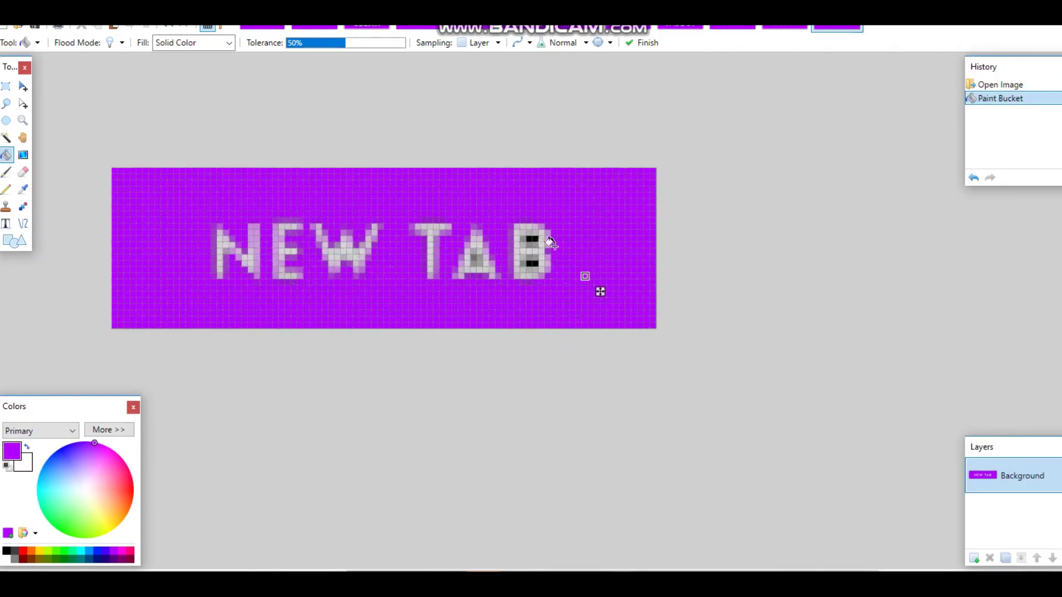
{"action": "left_click", "coordinate": [528, 262]}
{"action": "left_click", "coordinate": [532, 238]}
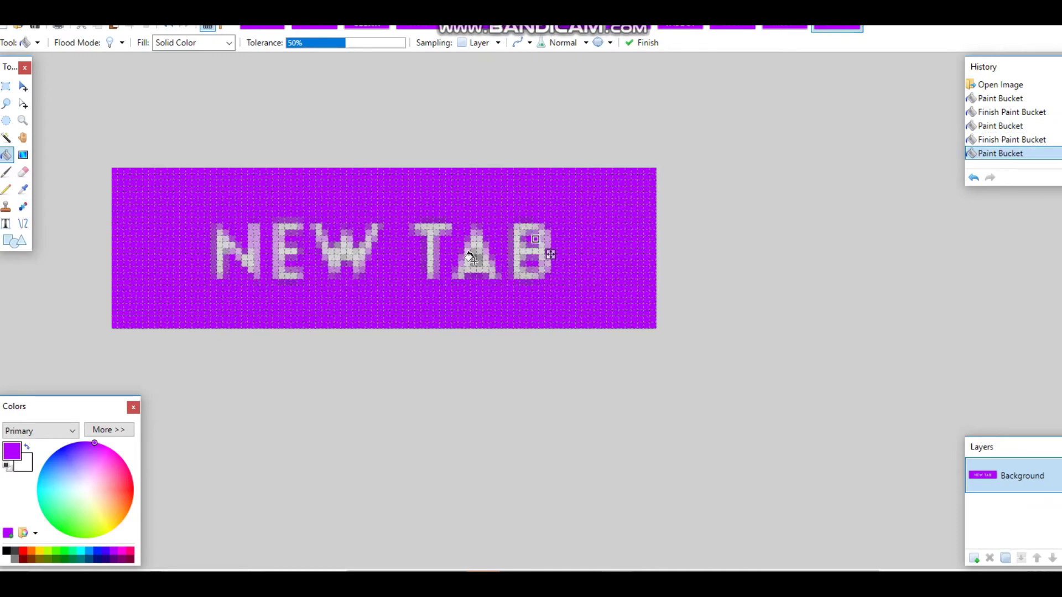
{"action": "left_click", "coordinate": [470, 257]}
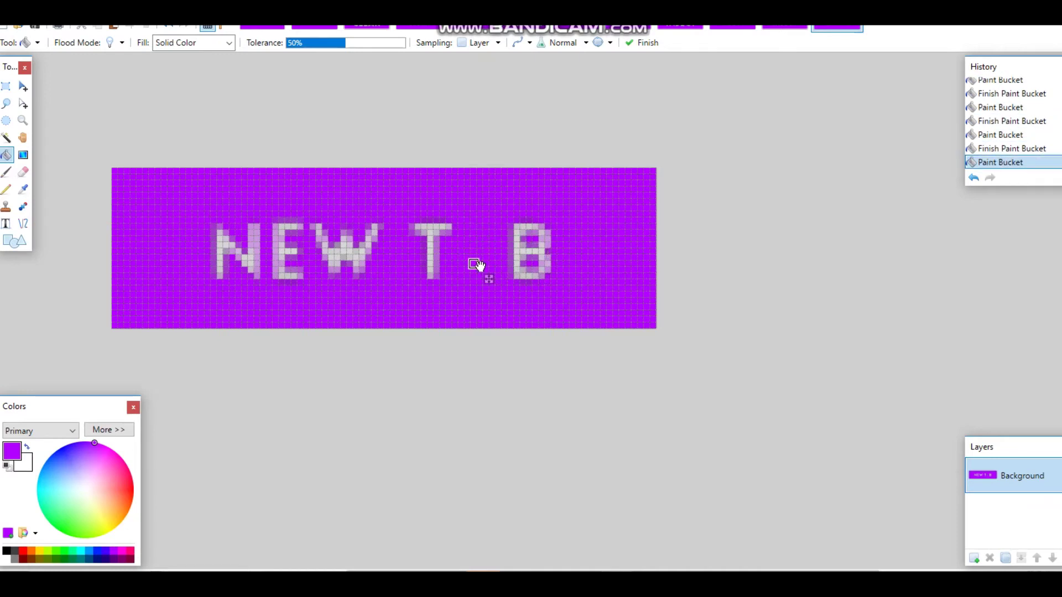
Undo the fills that erased the A, then cut and refill its dark spot purple
{"action": "key", "text": "ctrl+z"}
{"action": "left_click", "coordinate": [474, 255]}
{"action": "key", "text": "ctrl+z"}
{"action": "left_click", "coordinate": [6, 140]}
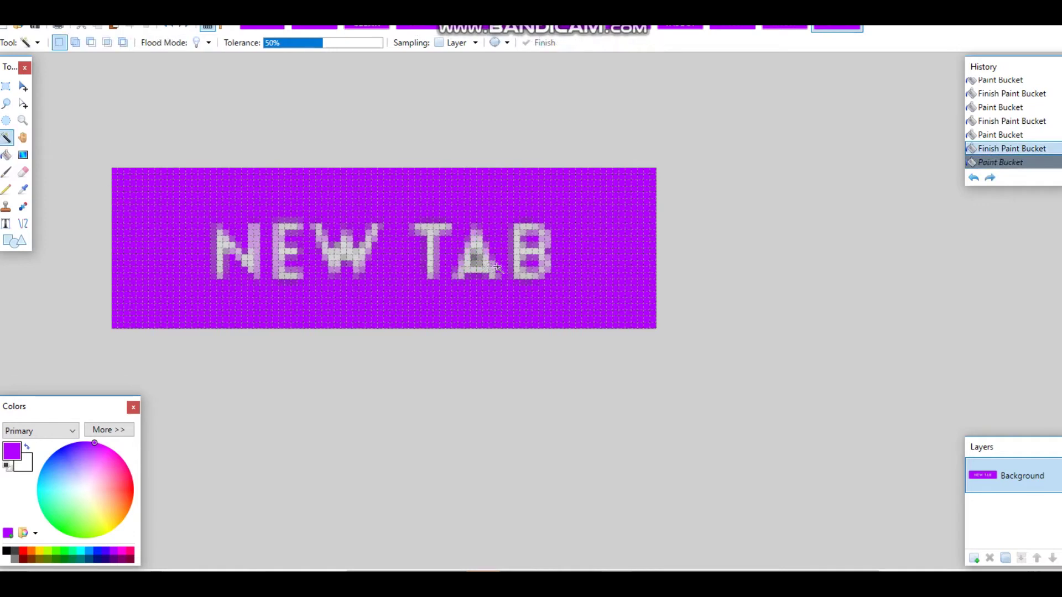
{"action": "left_click", "coordinate": [471, 258]}
{"action": "key", "text": "ctrl+x"}
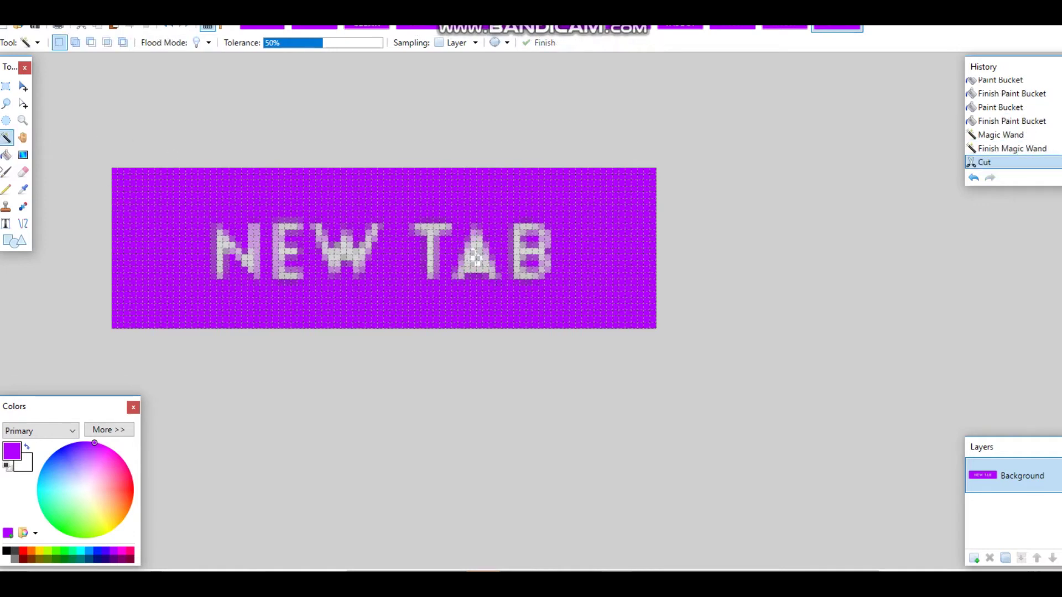
{"action": "left_click", "coordinate": [6, 155]}
{"action": "left_click", "coordinate": [474, 256]}
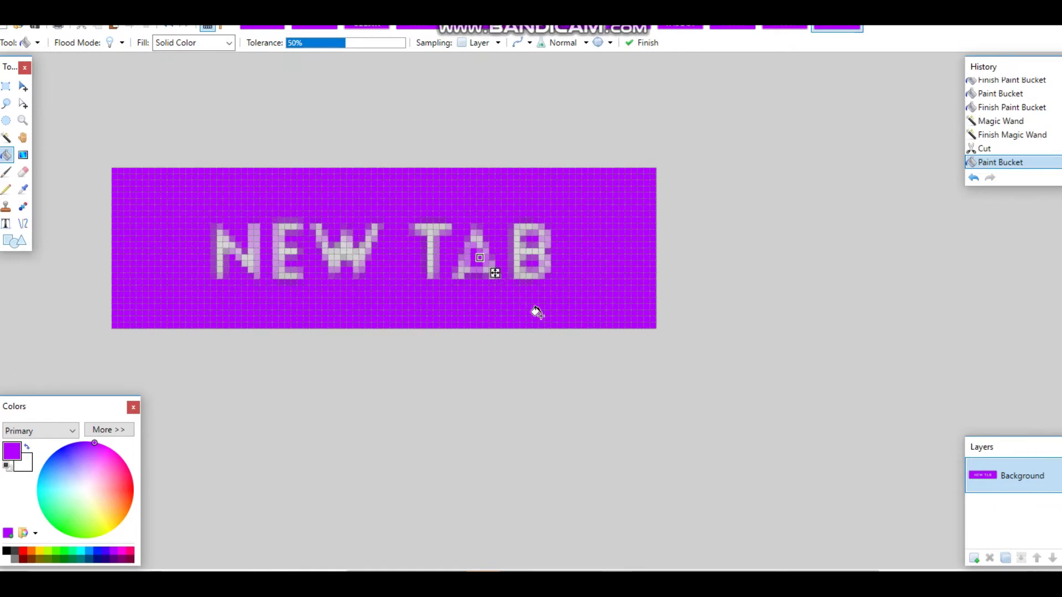
Save newtab-btn-down, undo the last fill in the A, and save again
{"action": "scroll", "coordinate": [531, 307], "scroll_direction": "down", "scroll_amount": 2}
{"action": "left_click", "coordinate": [34, 25]}
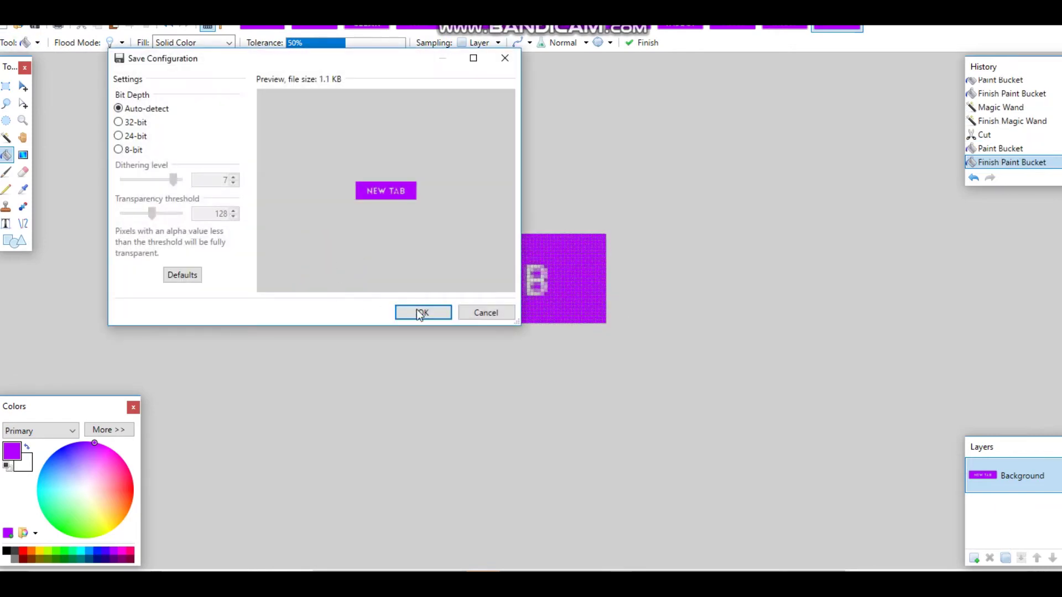
{"action": "left_click", "coordinate": [420, 313]}
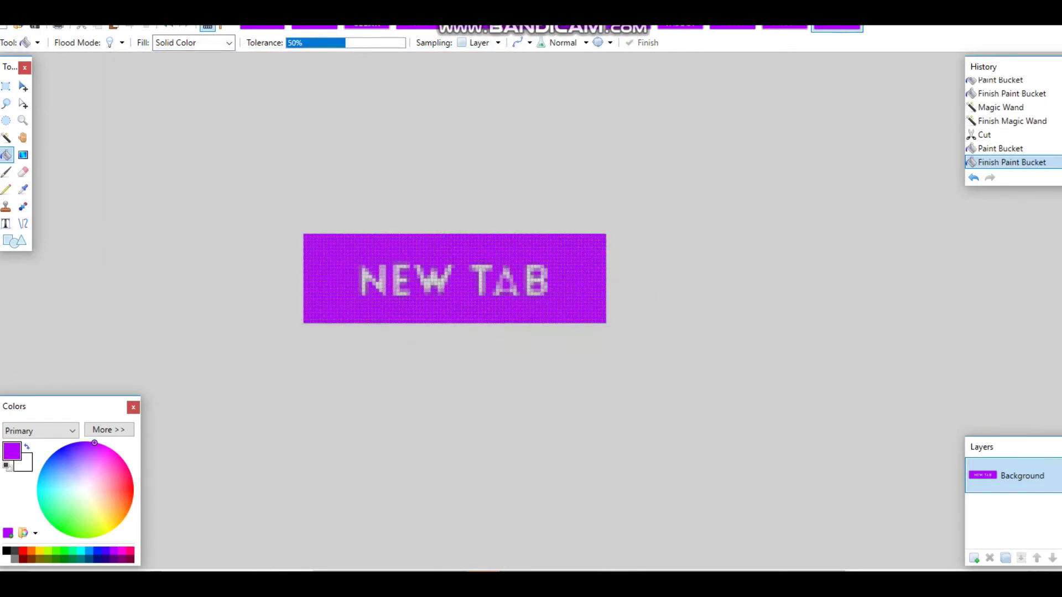
{"action": "scroll", "coordinate": [501, 464], "scroll_direction": "down", "scroll_amount": 3}
{"action": "scroll", "coordinate": [524, 336], "scroll_direction": "up", "scroll_amount": 4}
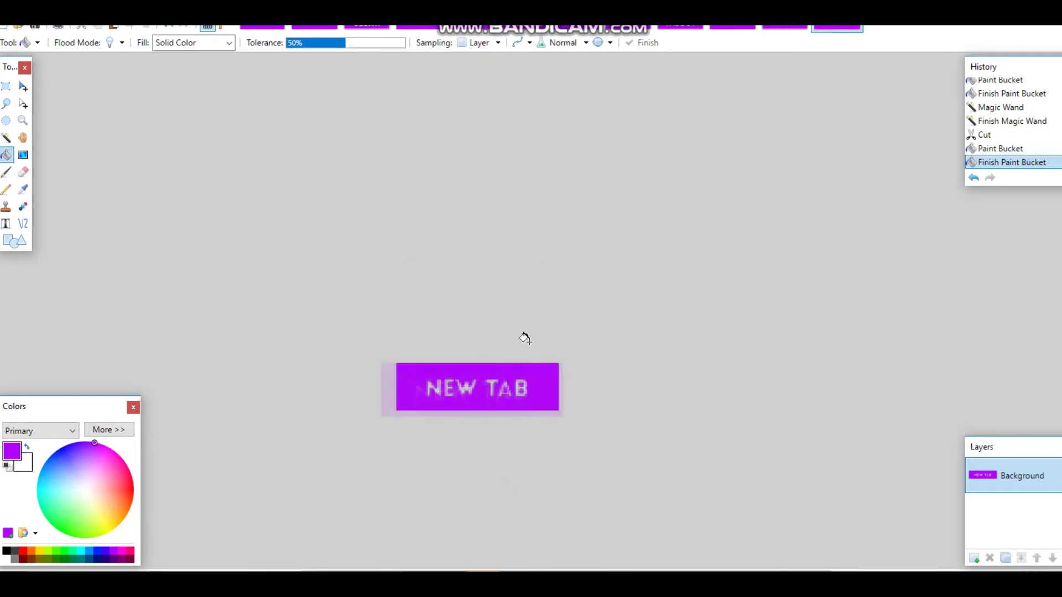
{"action": "key", "text": "ctrl+z"}
{"action": "key", "text": "ctrl+z"}
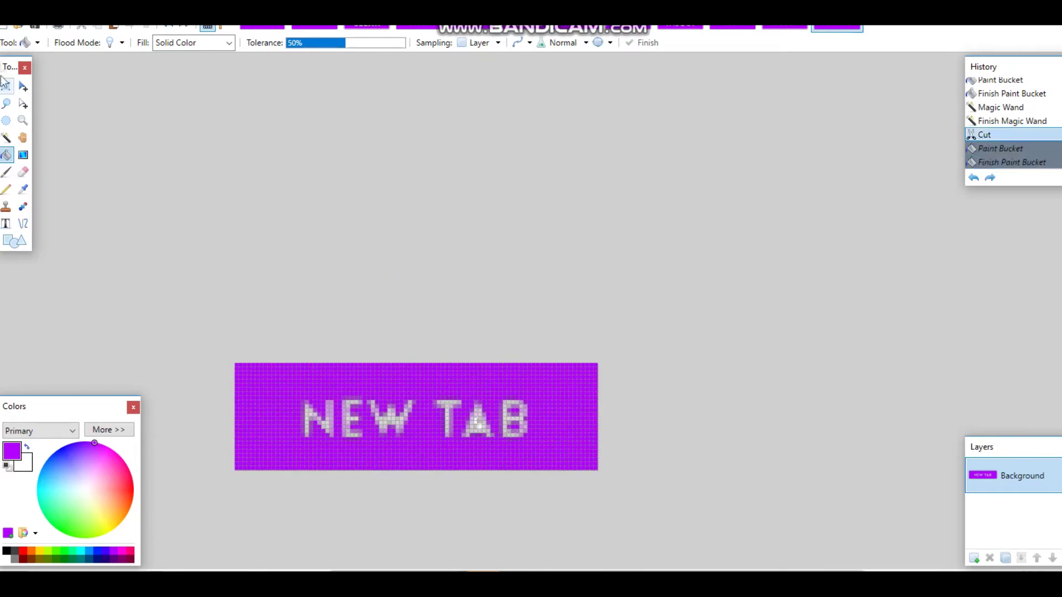
{"action": "left_click", "coordinate": [35, 27]}
Open newtab-btn-hover from the purple folder
{"action": "left_click", "coordinate": [501, 517]}
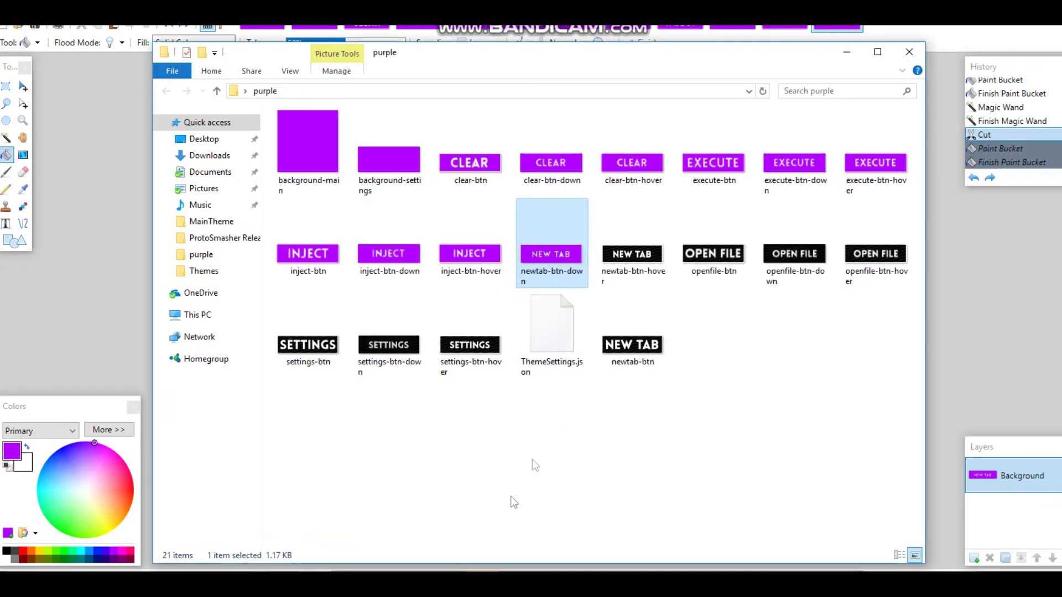
{"action": "mouse_move", "coordinate": [604, 280]}
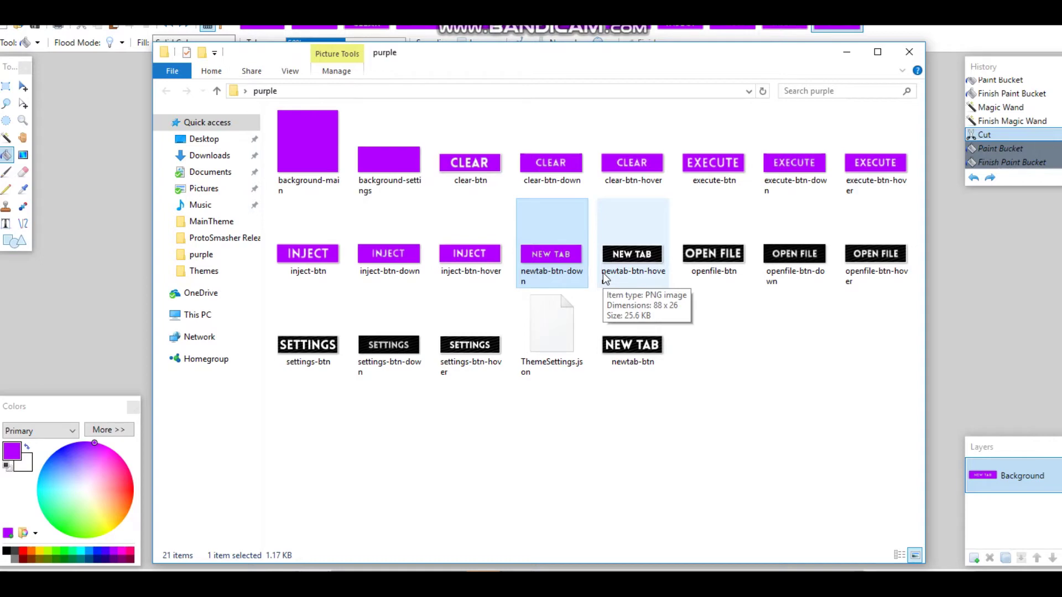
{"action": "double_click", "coordinate": [604, 276]}
Cut the black background and the black letter interiors out of newtab-btn-hover
{"action": "scroll", "coordinate": [591, 348], "scroll_direction": "up", "scroll_amount": 2}
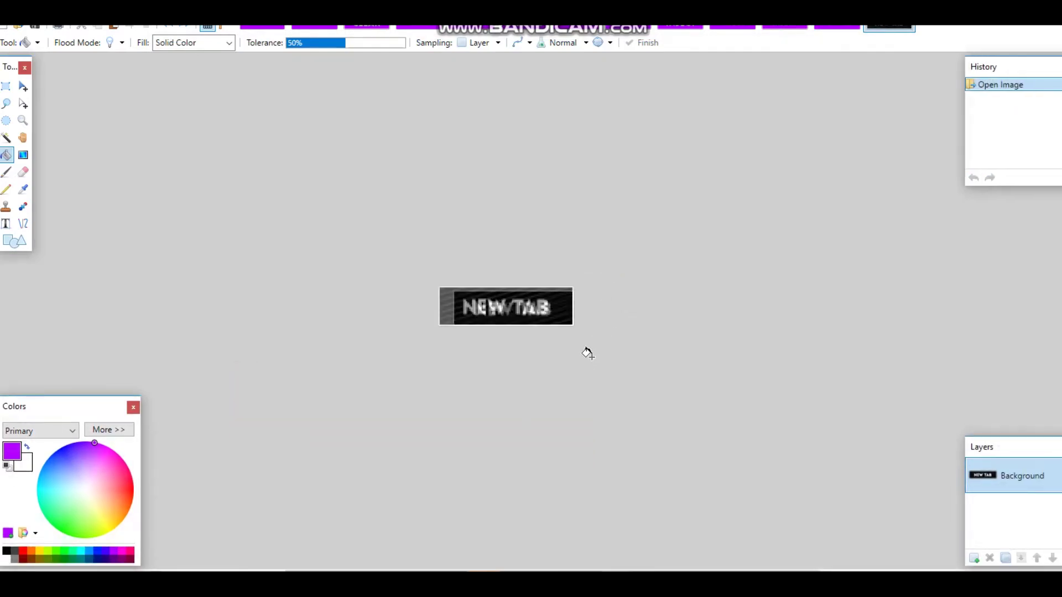
{"action": "left_click", "coordinate": [10, 141]}
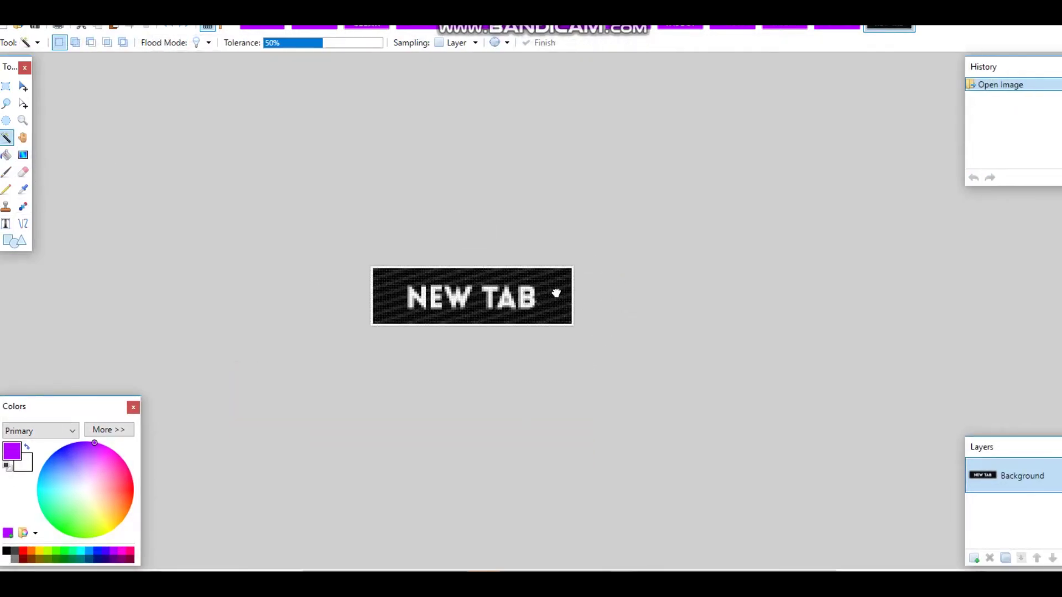
{"action": "left_click", "coordinate": [556, 293]}
{"action": "key", "text": "ctrl+x"}
{"action": "scroll", "coordinate": [547, 298], "scroll_direction": "up", "scroll_amount": 4}
{"action": "left_click", "coordinate": [478, 312]}
{"action": "key", "text": "ctrl+x"}
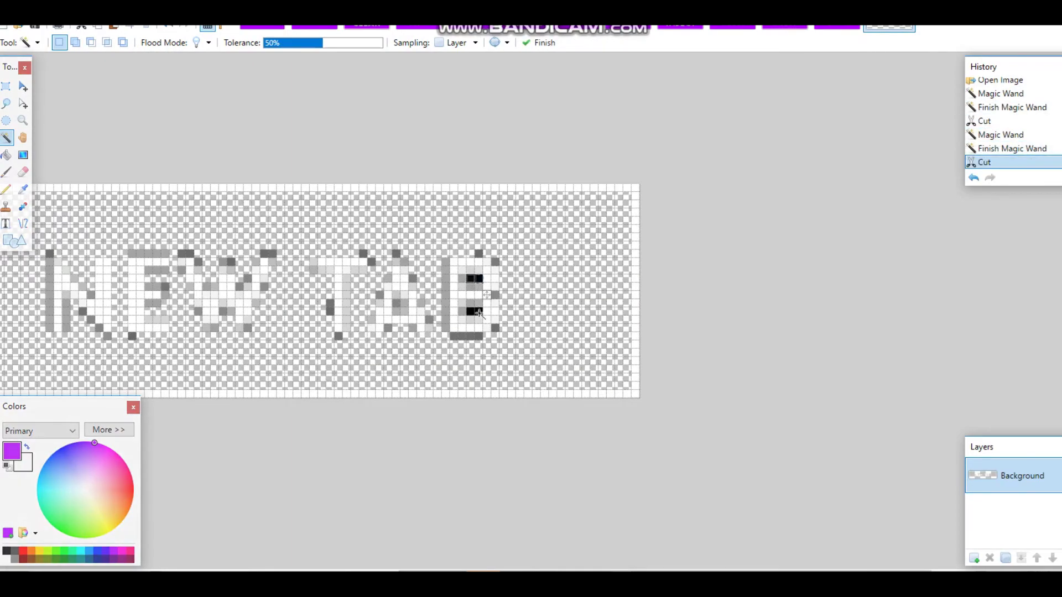
{"action": "left_click", "coordinate": [475, 278]}
{"action": "key", "text": "ctrl+x"}
{"action": "scroll", "coordinate": [476, 293], "scroll_direction": "down", "scroll_amount": 3}
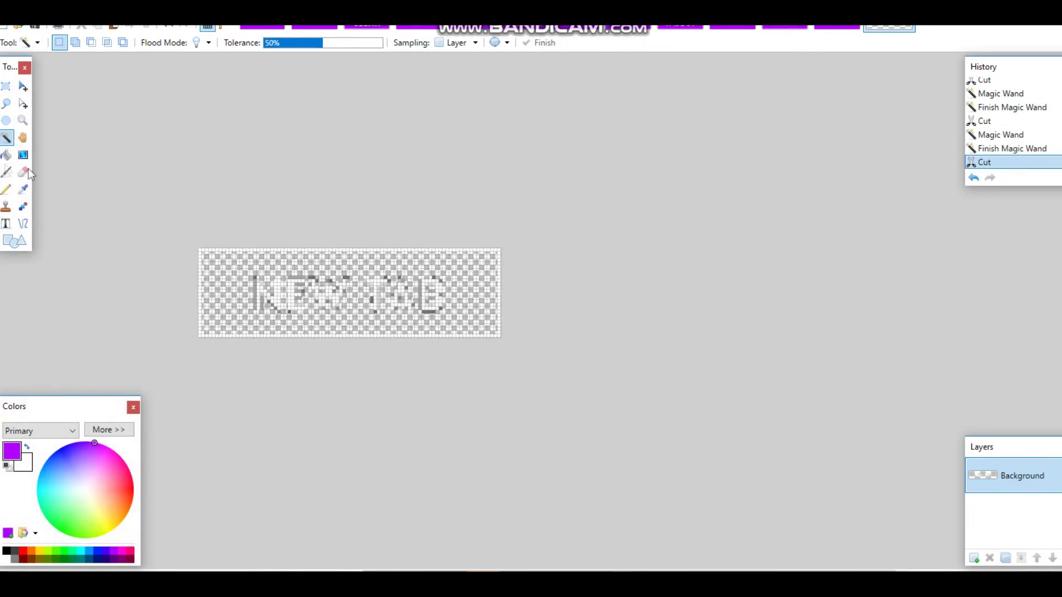
Fill the transparent background and the gaps inside the B with purple
{"action": "left_click", "coordinate": [7, 155]}
{"action": "left_click", "coordinate": [467, 294]}
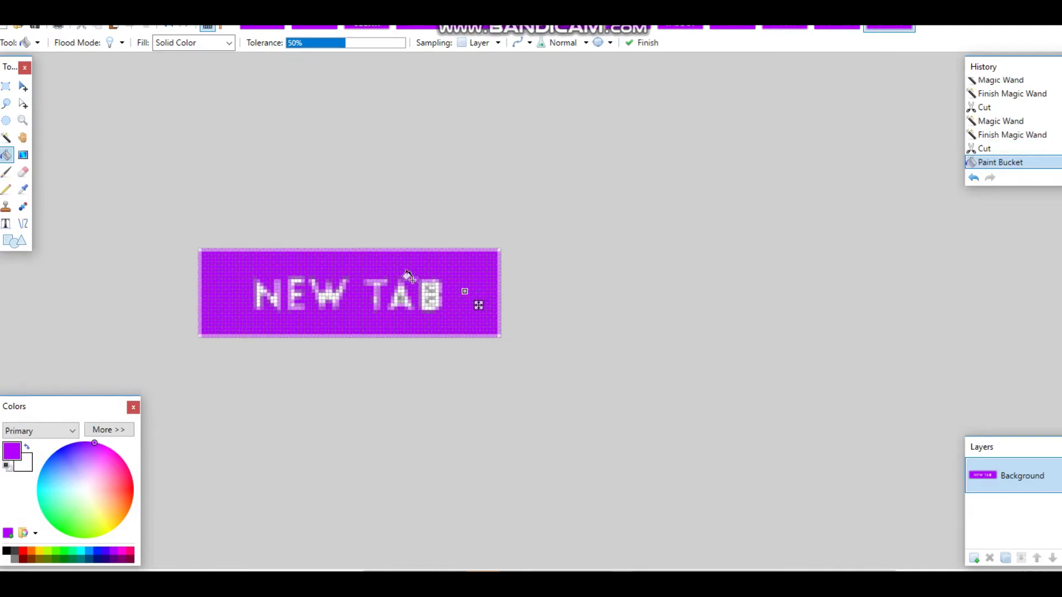
{"action": "scroll", "coordinate": [397, 226], "scroll_direction": "up", "scroll_amount": 5}
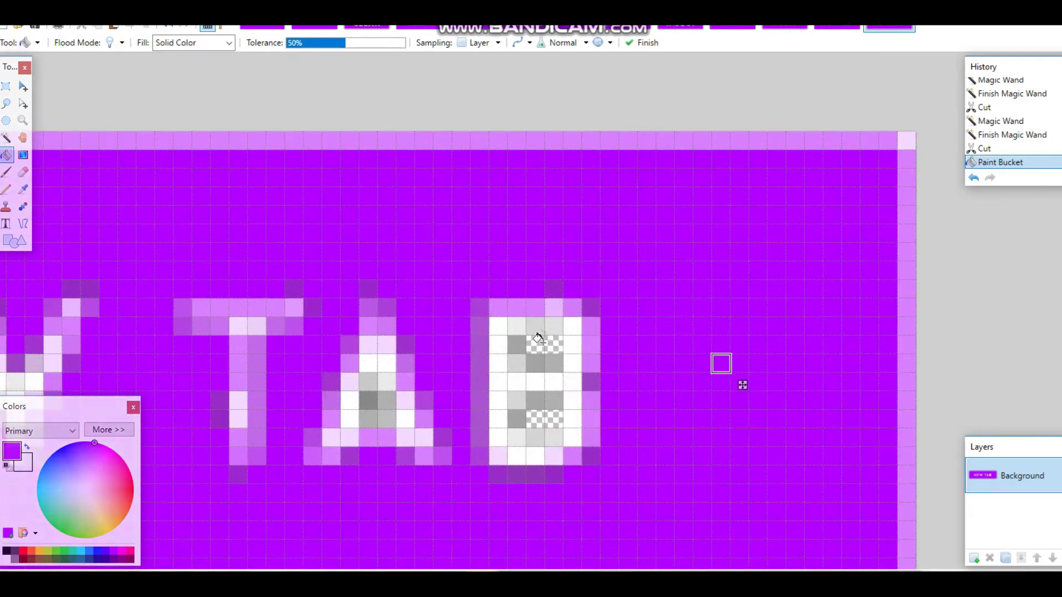
{"action": "left_click", "coordinate": [535, 345]}
{"action": "left_click", "coordinate": [537, 418]}
{"action": "scroll", "coordinate": [536, 417], "scroll_direction": "down", "scroll_amount": 4}
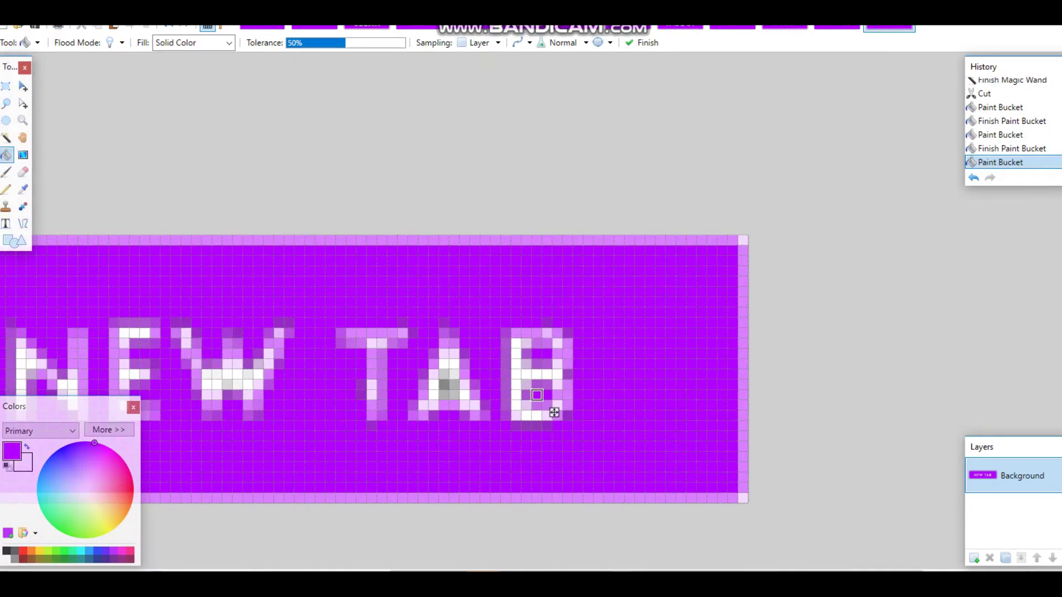
Save the recoloured hover image and return to the purple folder
{"action": "key", "text": "ctrl+s"}
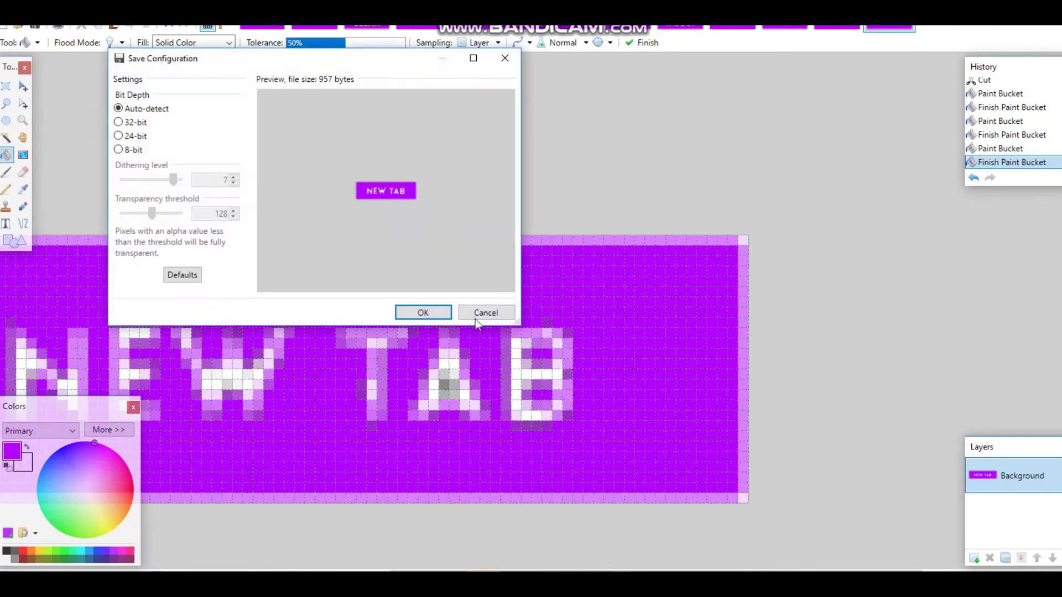
{"action": "left_click", "coordinate": [444, 318]}
{"action": "mouse_move", "coordinate": [398, 530]}
{"action": "left_click", "coordinate": [503, 528]}
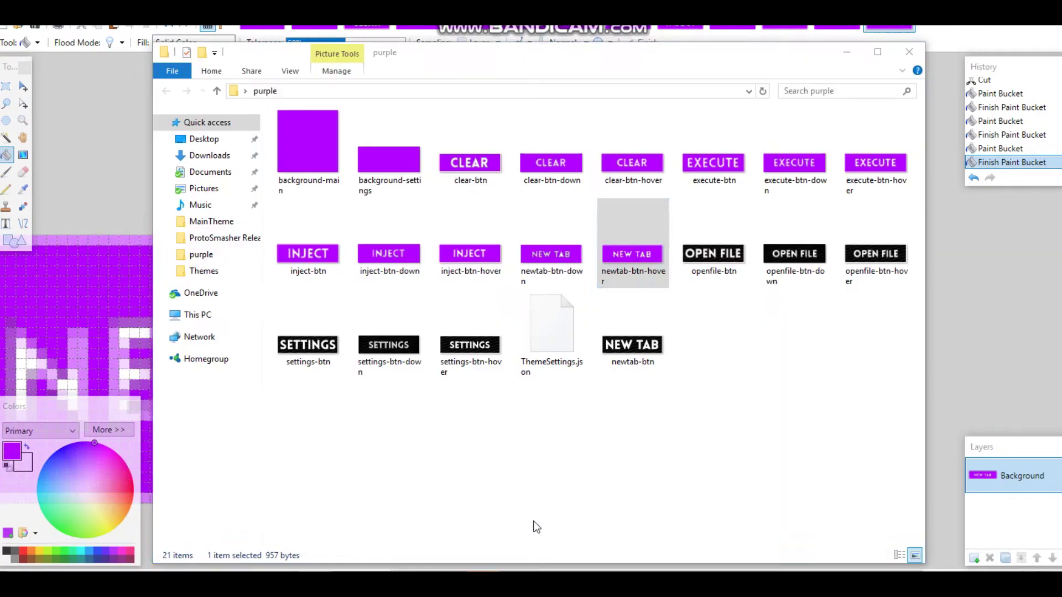
Open openfile-btn and cut away its black background and the O and P centres
{"action": "double_click", "coordinate": [739, 246]}
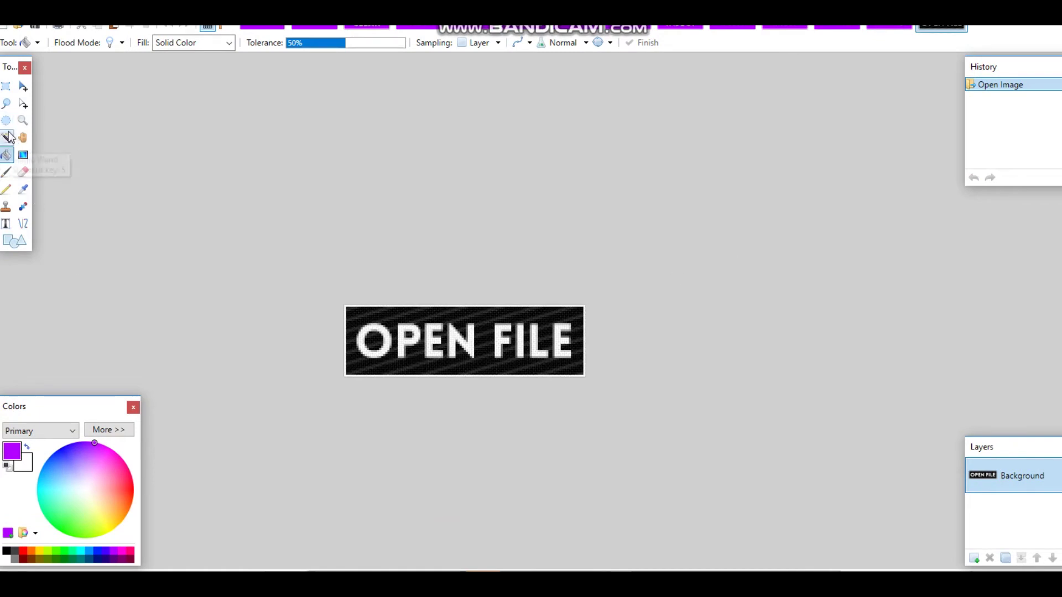
{"action": "left_click", "coordinate": [6, 137]}
{"action": "left_click", "coordinate": [394, 334]}
{"action": "key", "text": "ctrl+x"}
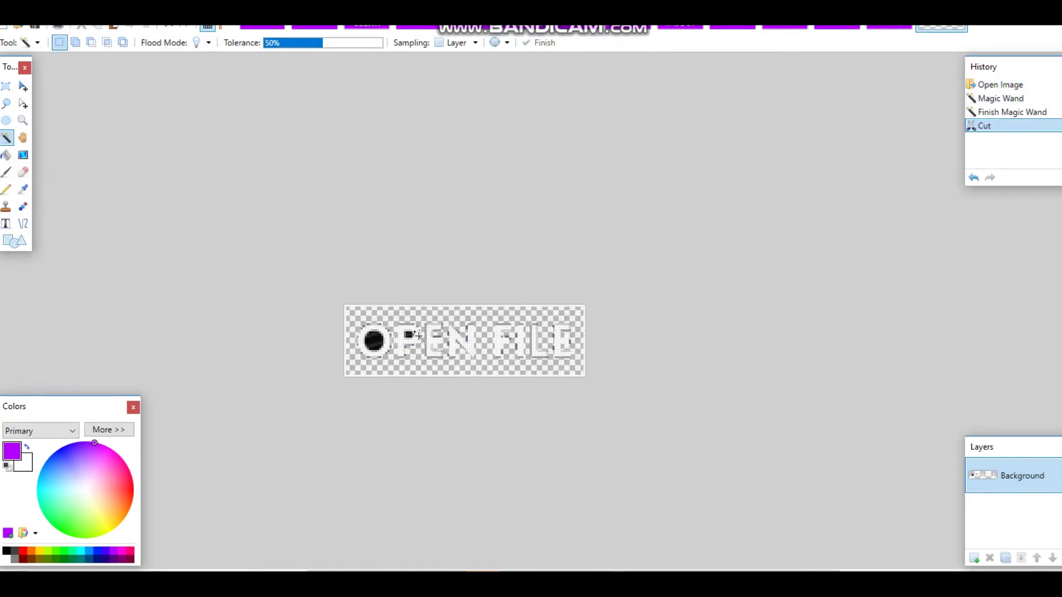
{"action": "scroll", "coordinate": [418, 336], "scroll_direction": "up", "scroll_amount": 5}
{"action": "left_click", "coordinate": [248, 346]}
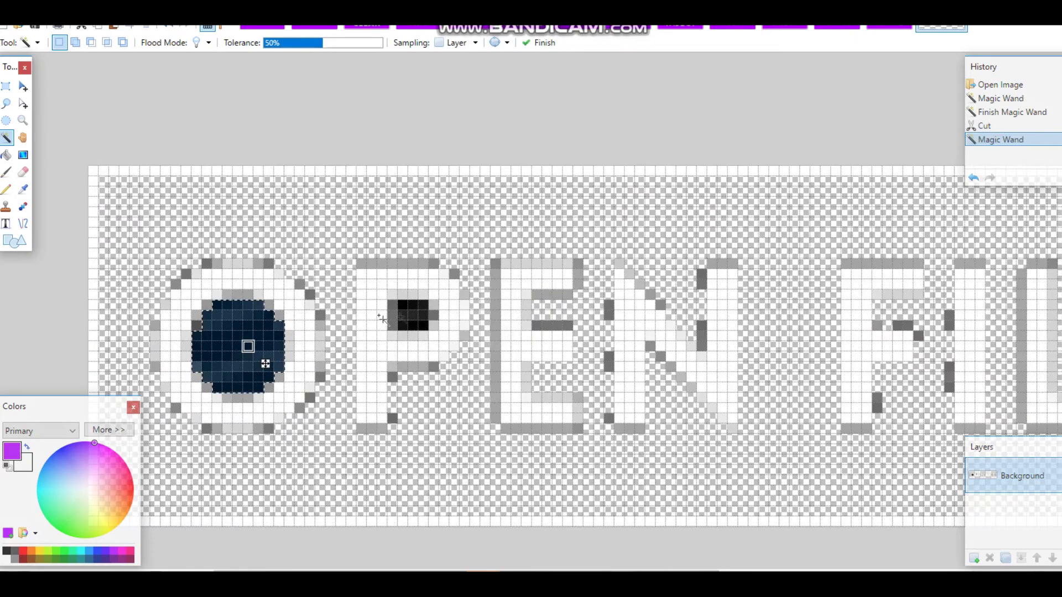
{"action": "key", "text": "ctrl+x"}
{"action": "left_click", "coordinate": [410, 313]}
{"action": "key", "text": "ctrl+x"}
{"action": "scroll", "coordinate": [464, 371], "scroll_direction": "down", "scroll_amount": 5}
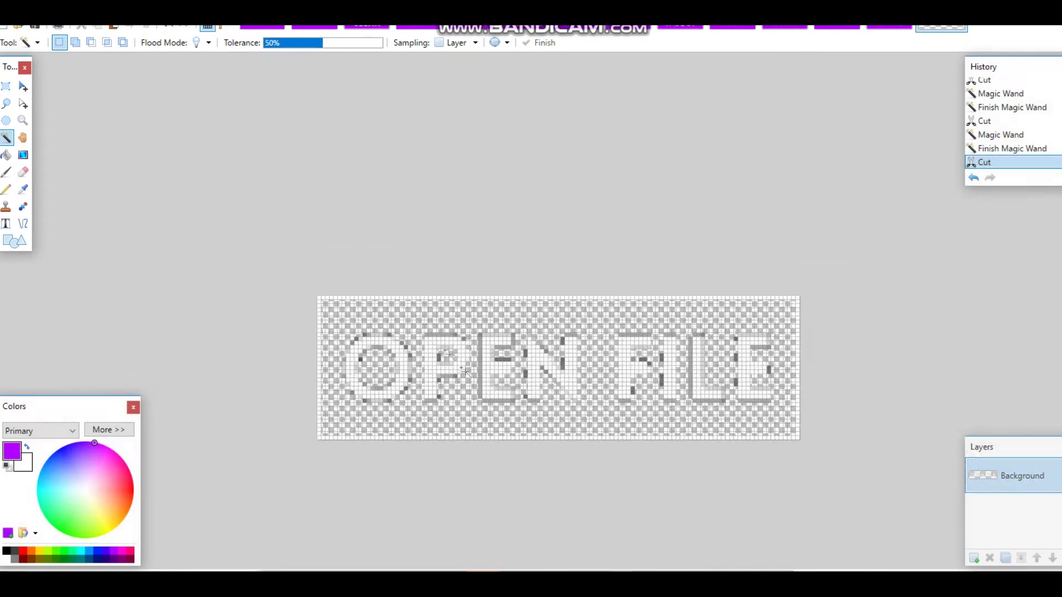
{"action": "scroll", "coordinate": [464, 371], "scroll_direction": "down", "scroll_amount": 2}
Fill the background and the O and P holes purple, then save
{"action": "left_click", "coordinate": [6, 155]}
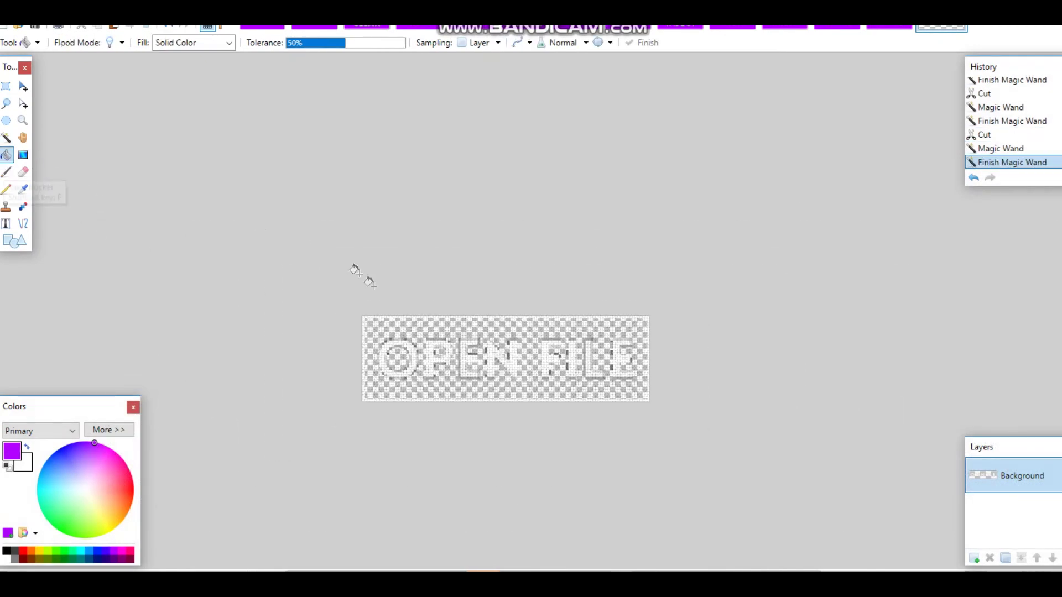
{"action": "left_click", "coordinate": [399, 328]}
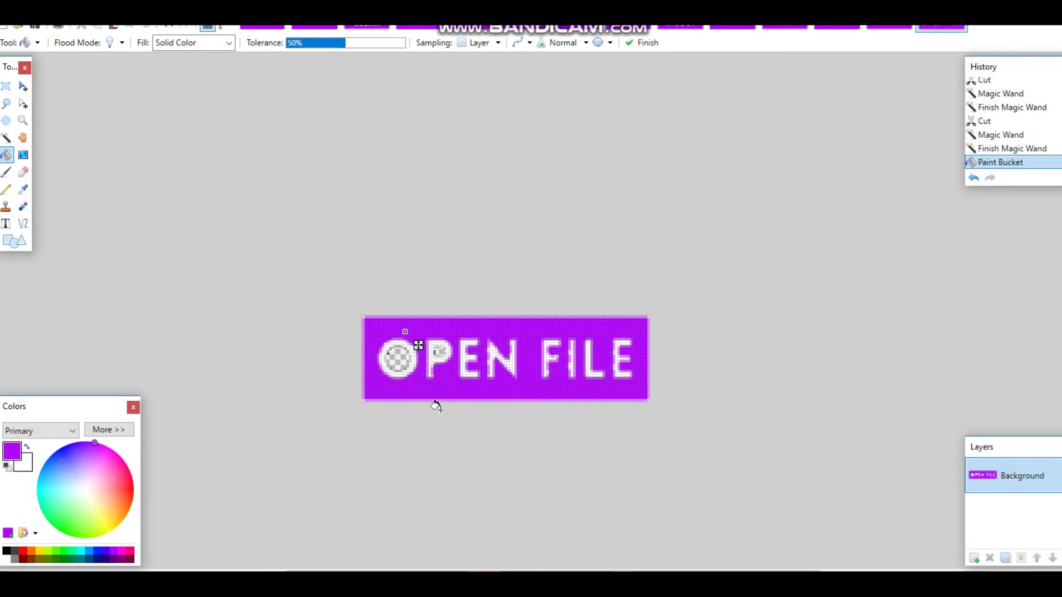
{"action": "left_click", "coordinate": [393, 362]}
{"action": "left_click", "coordinate": [438, 354]}
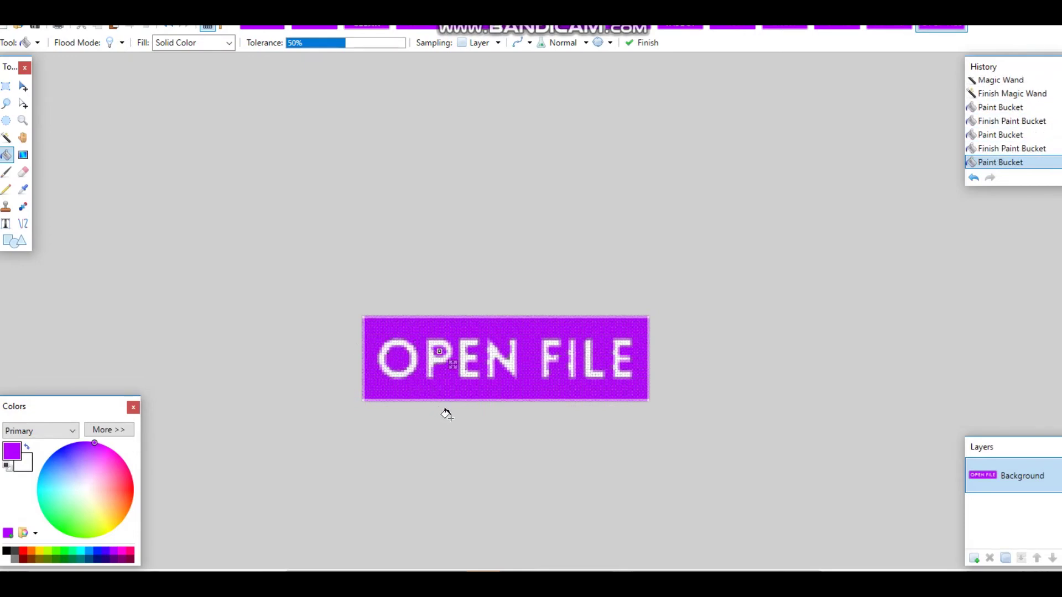
{"action": "left_click", "coordinate": [32, 26]}
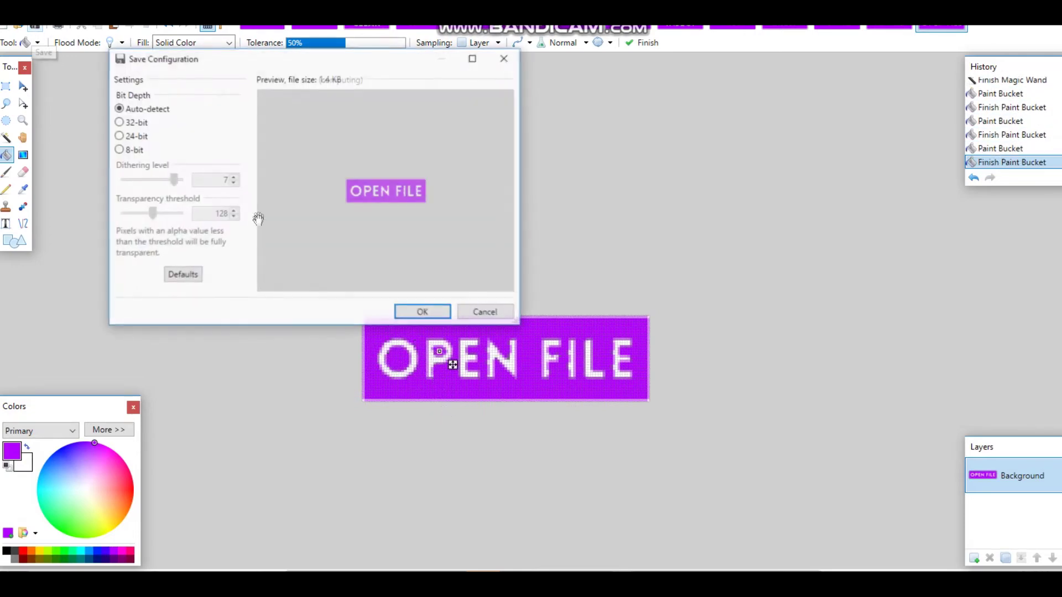
{"action": "left_click", "coordinate": [422, 312]}
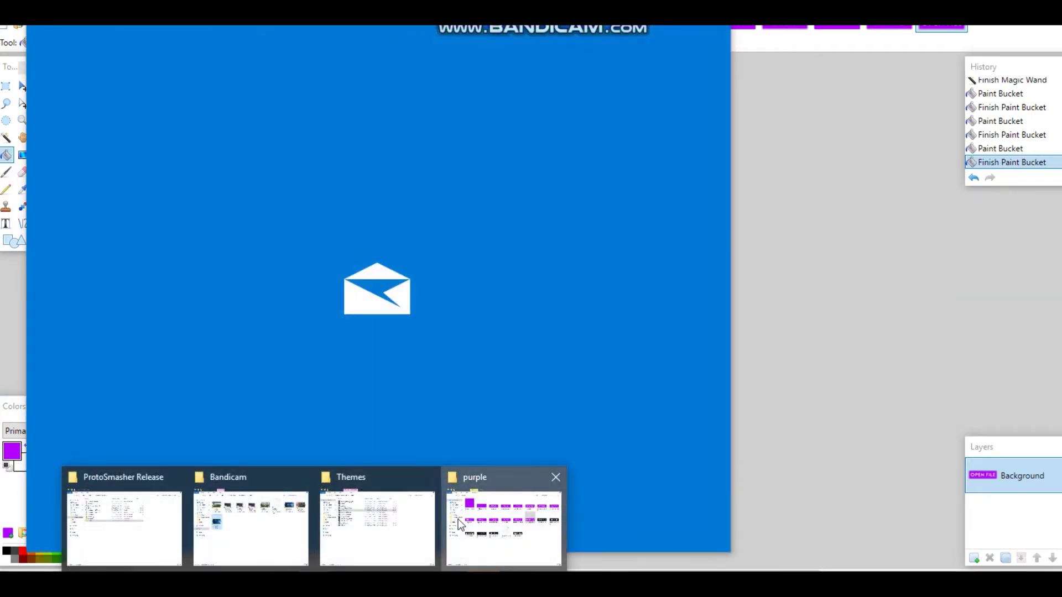
Recolor openfile-btn-down's black background and O and P holes purple, then save it
{"action": "left_click", "coordinate": [461, 525]}
{"action": "double_click", "coordinate": [796, 253]}
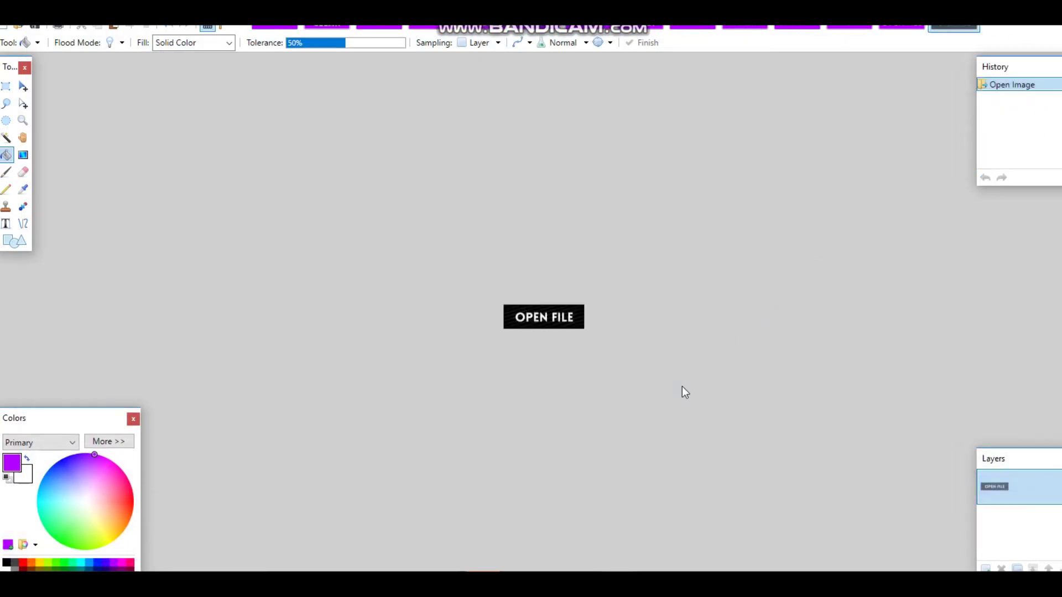
{"action": "scroll", "coordinate": [660, 368], "scroll_direction": "up", "scroll_amount": 2}
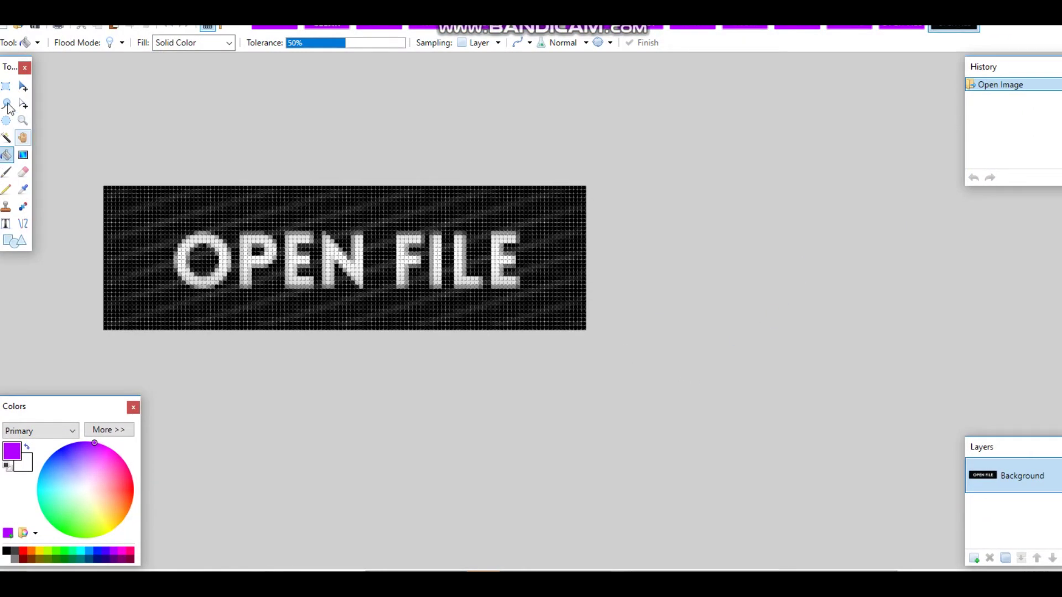
{"action": "left_click", "coordinate": [216, 208]}
{"action": "key", "text": "ctrl+x"}
{"action": "left_click", "coordinate": [203, 254]}
{"action": "key", "text": "ctrl+x"}
{"action": "left_click", "coordinate": [258, 250]}
{"action": "key", "text": "ctrl+x"}
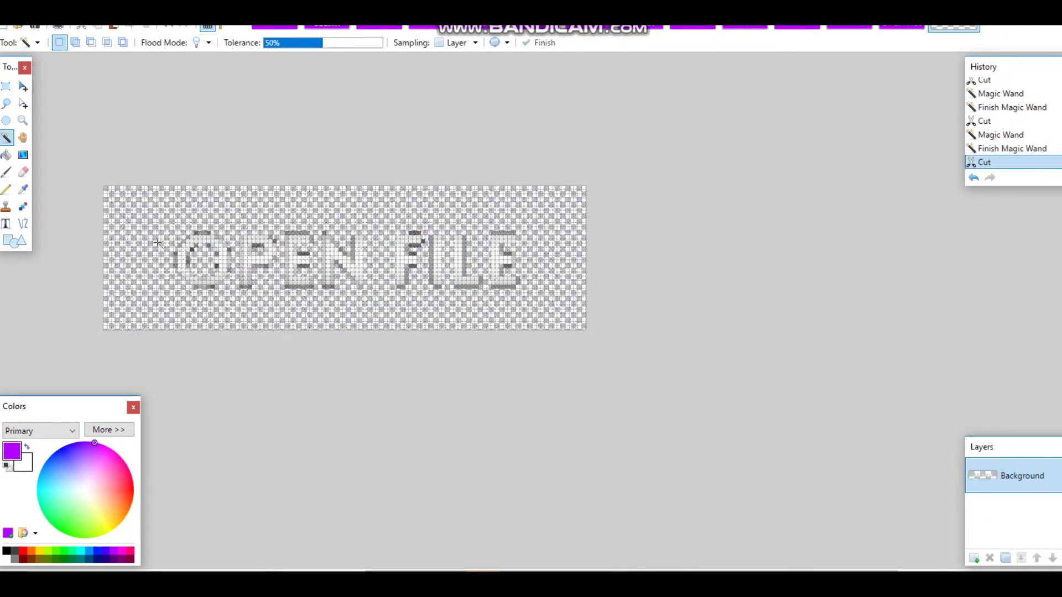
{"action": "left_click", "coordinate": [7, 153]}
{"action": "left_click", "coordinate": [170, 220]}
{"action": "left_click", "coordinate": [204, 266]}
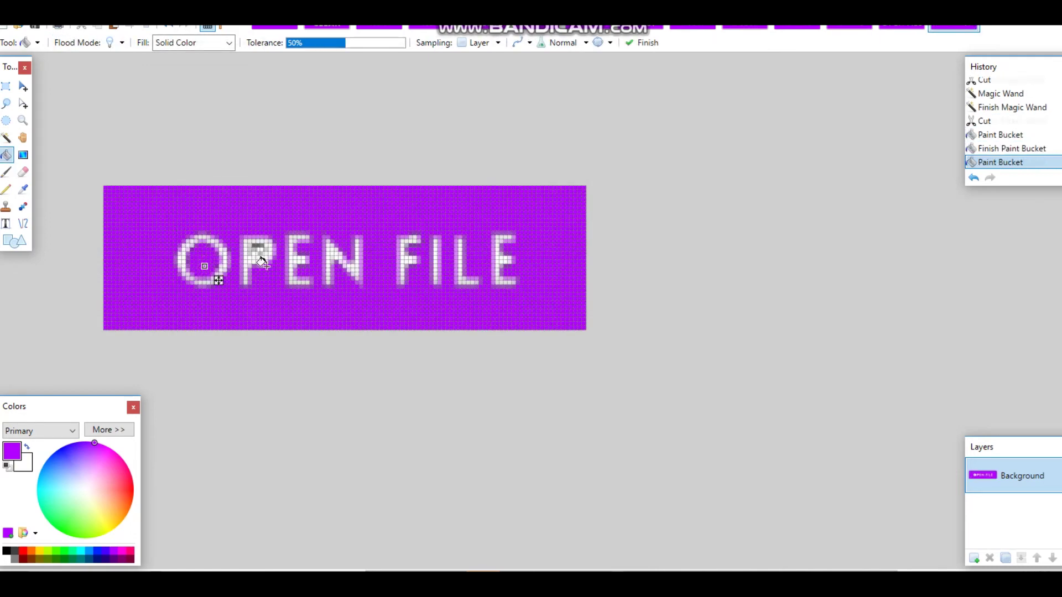
{"action": "left_click", "coordinate": [262, 250]}
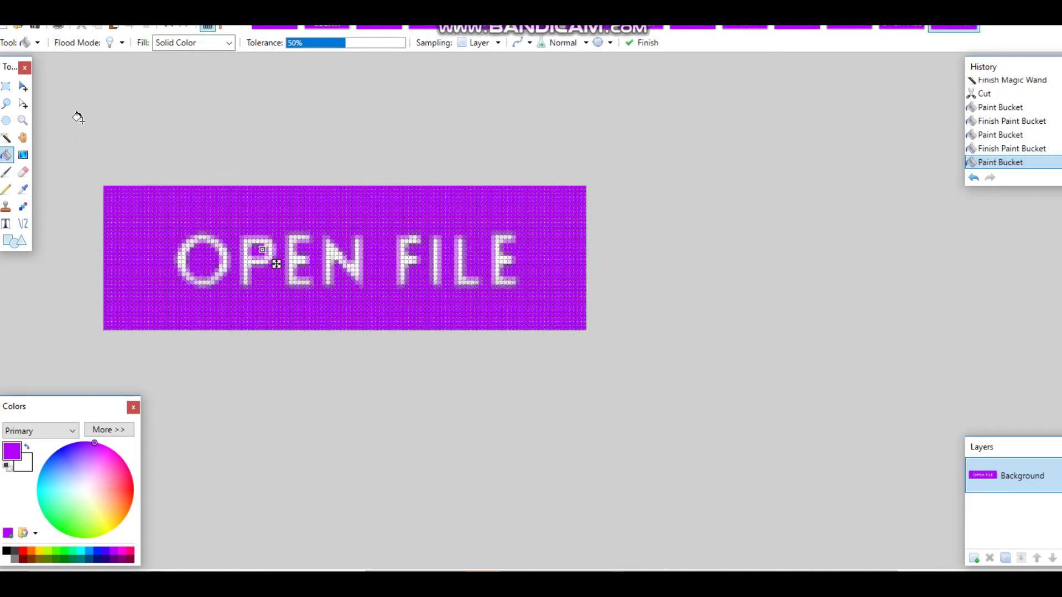
{"action": "left_click", "coordinate": [37, 27]}
{"action": "left_click", "coordinate": [421, 314]}
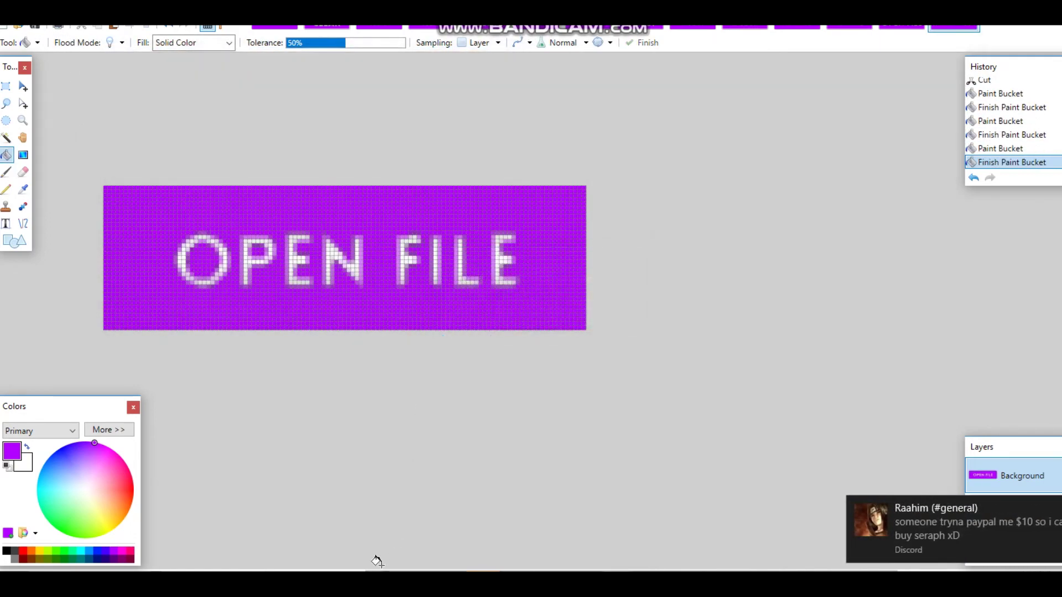
Recolor openfile-btn-hover's black background and O and P holes purple, then save it
{"action": "mouse_move", "coordinate": [462, 539]}
{"action": "left_click", "coordinate": [498, 520]}
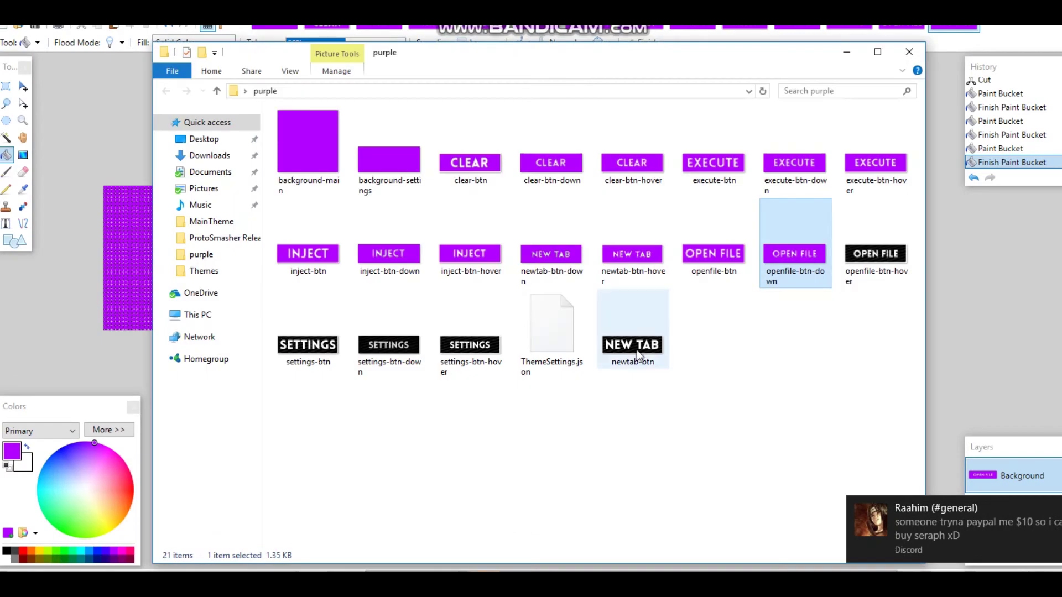
{"action": "double_click", "coordinate": [875, 253]}
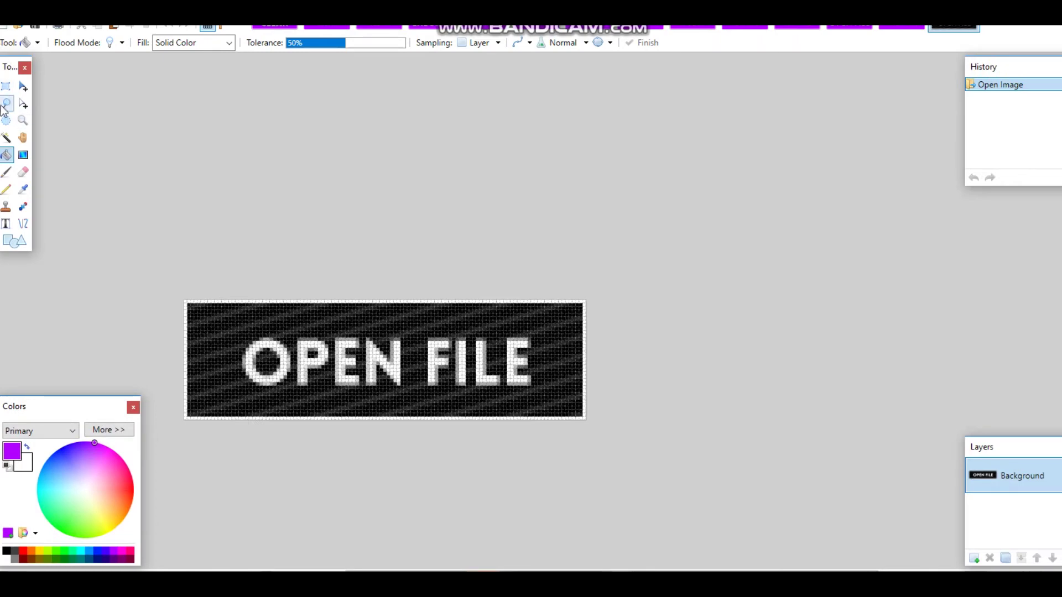
{"action": "left_click", "coordinate": [6, 138]}
{"action": "left_click", "coordinate": [398, 339]}
{"action": "key", "text": "ctrl+x"}
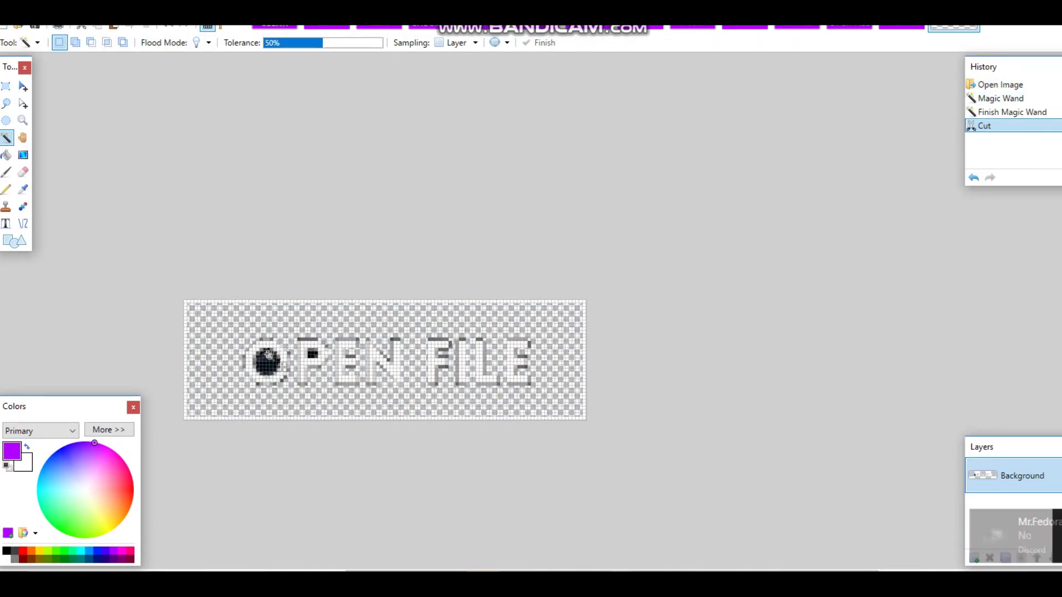
{"action": "left_click", "coordinate": [320, 345]}
{"action": "key", "text": "ctrl+x"}
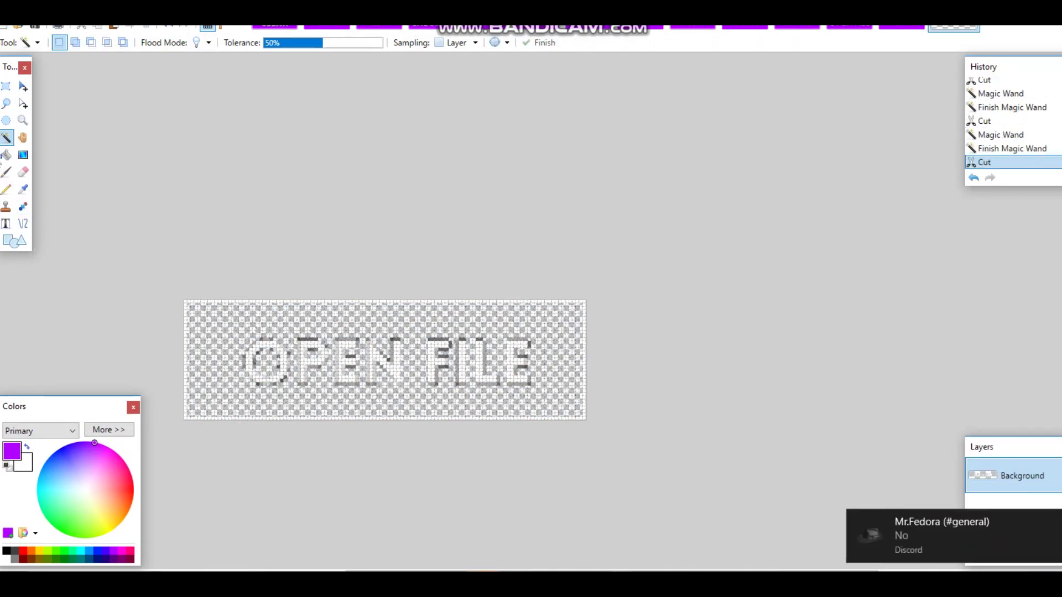
{"action": "left_click", "coordinate": [6, 155]}
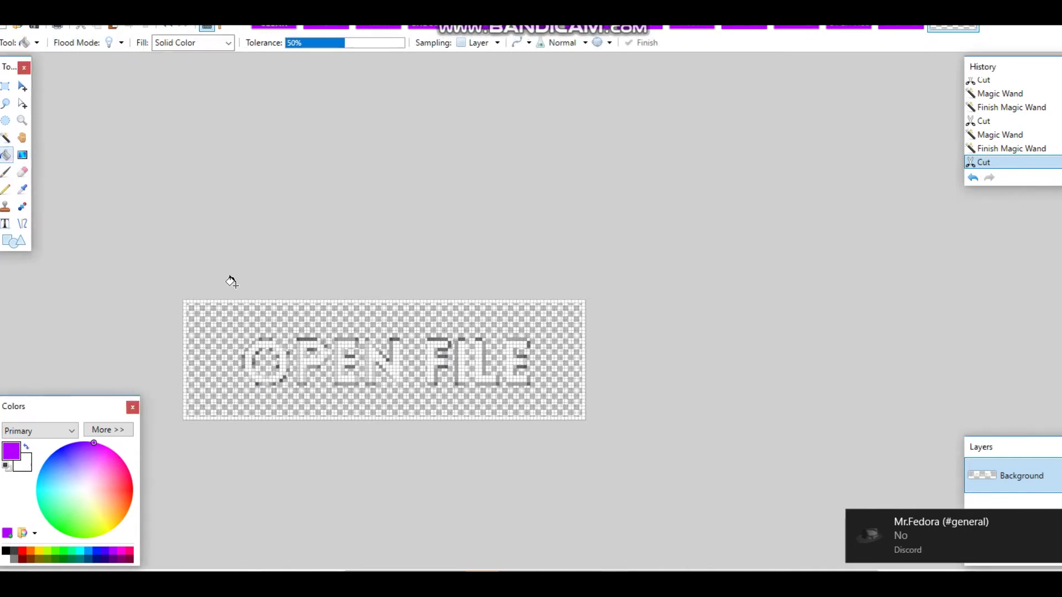
{"action": "left_click", "coordinate": [242, 316]}
{"action": "left_click", "coordinate": [267, 364]}
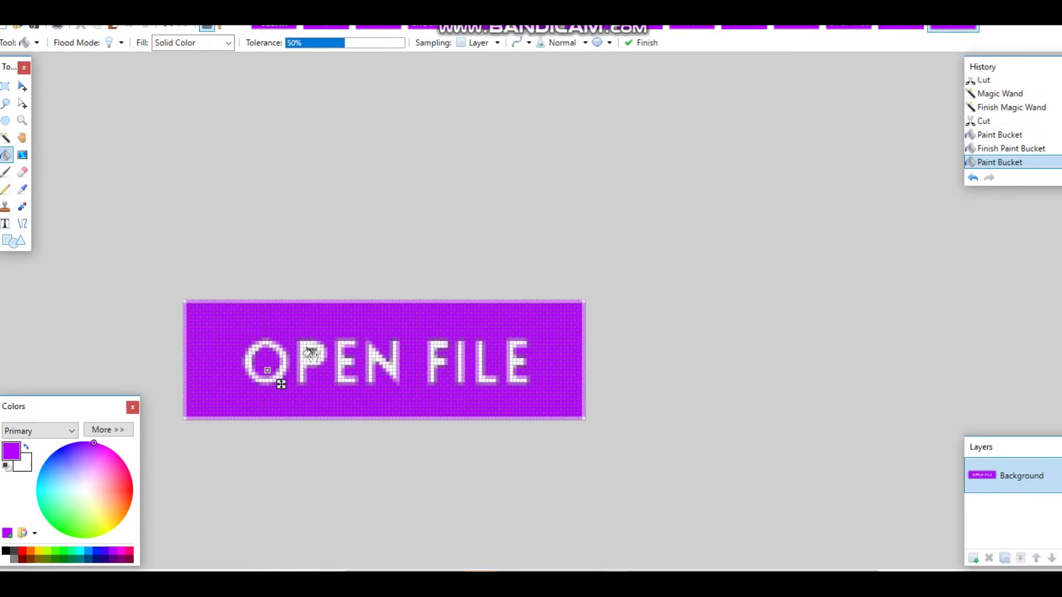
{"action": "left_click", "coordinate": [313, 357]}
{"action": "left_click", "coordinate": [33, 27]}
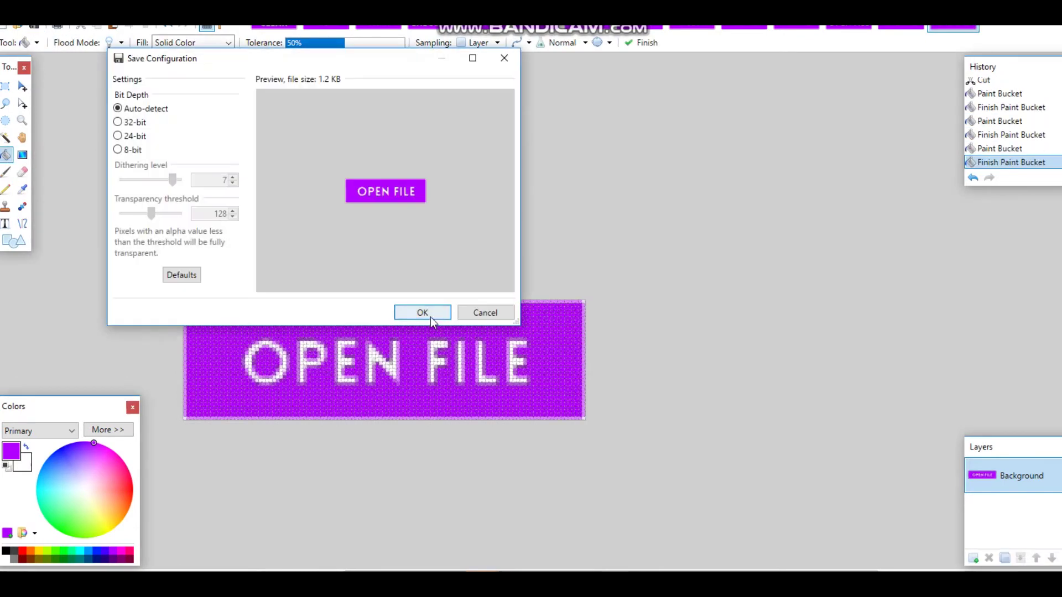
{"action": "left_click", "coordinate": [420, 310]}
Replace settings-btn's dark background behind SETTINGS with purple and save the file
{"action": "mouse_move", "coordinate": [414, 565]}
{"action": "left_click", "coordinate": [503, 520]}
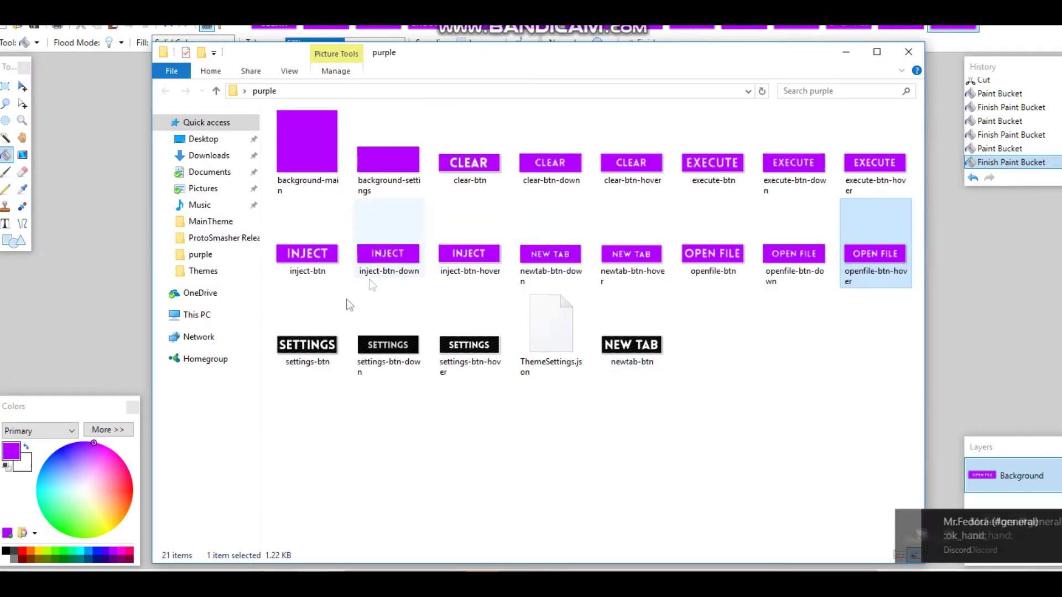
{"action": "double_click", "coordinate": [306, 320]}
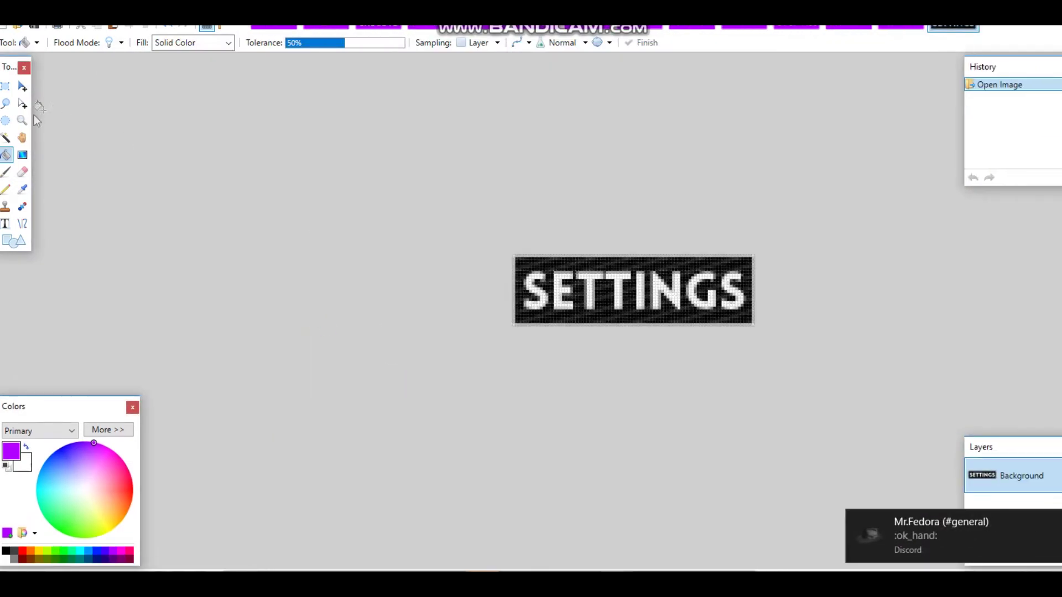
{"action": "left_click", "coordinate": [8, 138]}
{"action": "left_click", "coordinate": [588, 313]}
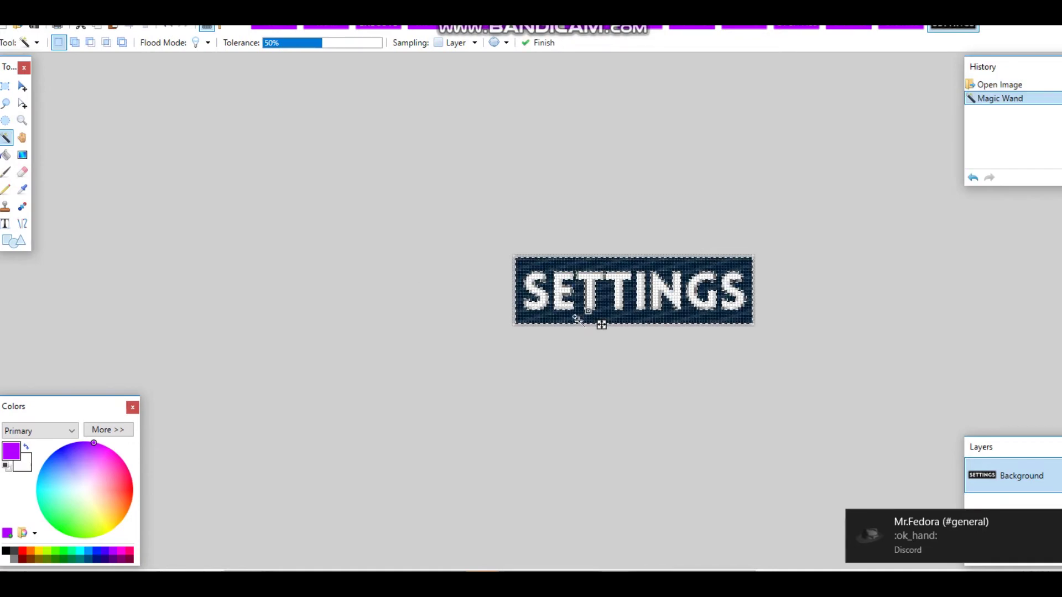
{"action": "key", "text": "ctrl+x"}
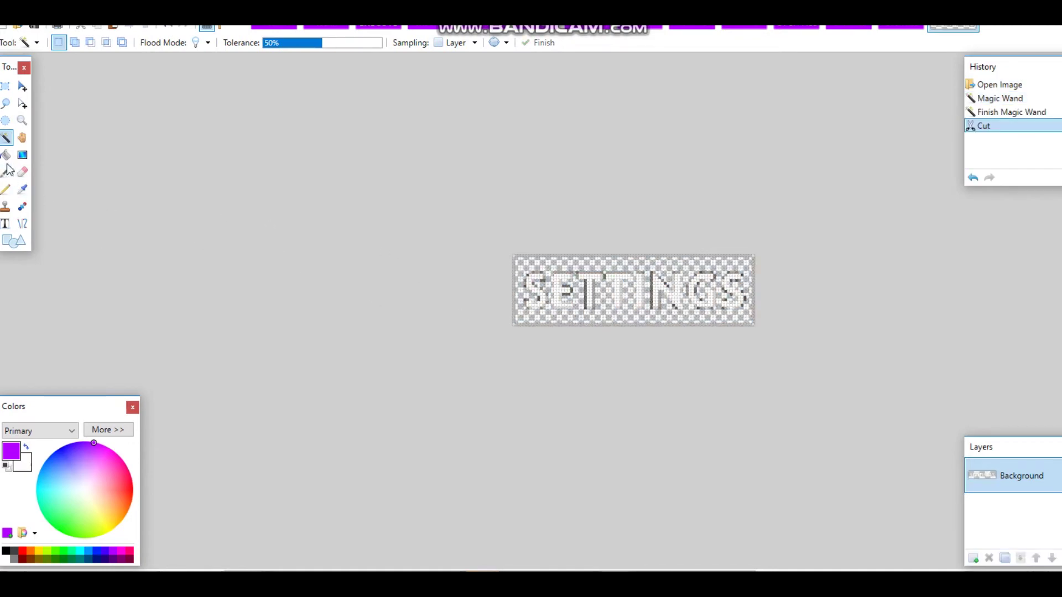
{"action": "left_click", "coordinate": [6, 155]}
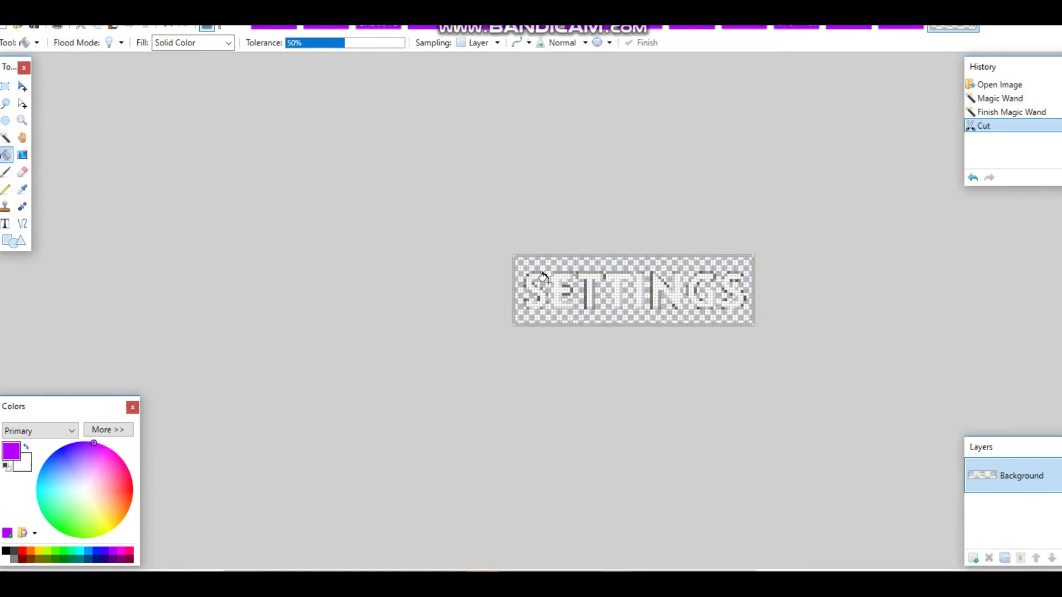
{"action": "left_click", "coordinate": [544, 277]}
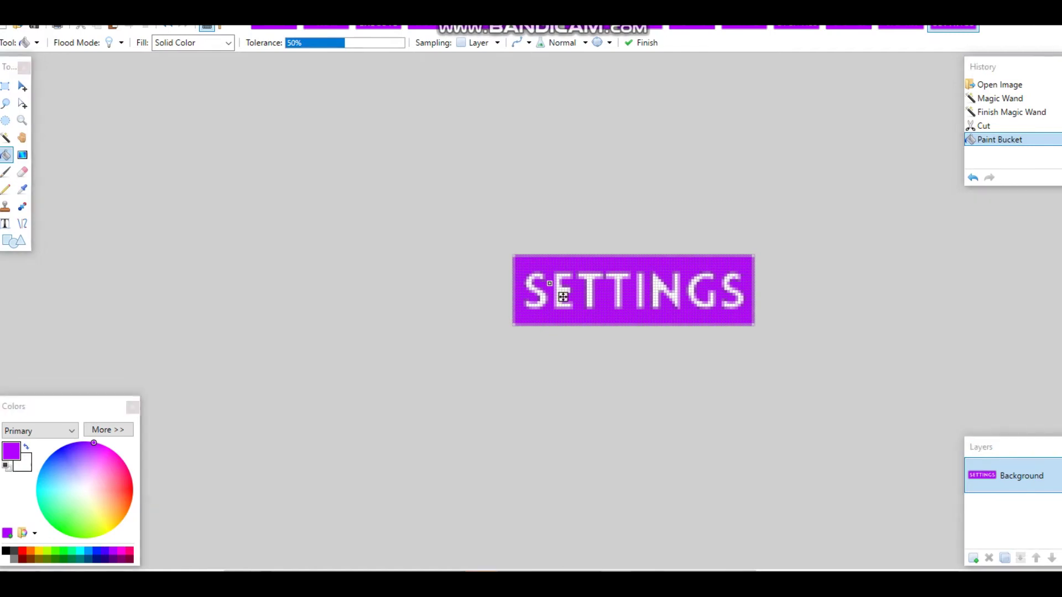
{"action": "left_click", "coordinate": [464, 545]}
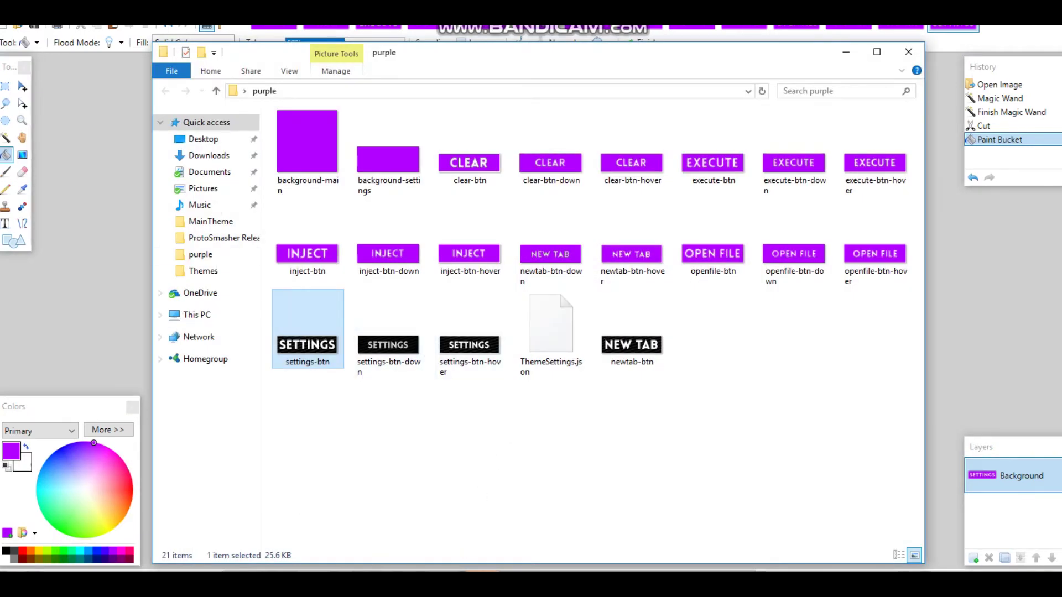
{"action": "left_click", "coordinate": [34, 28]}
{"action": "left_click", "coordinate": [420, 310]}
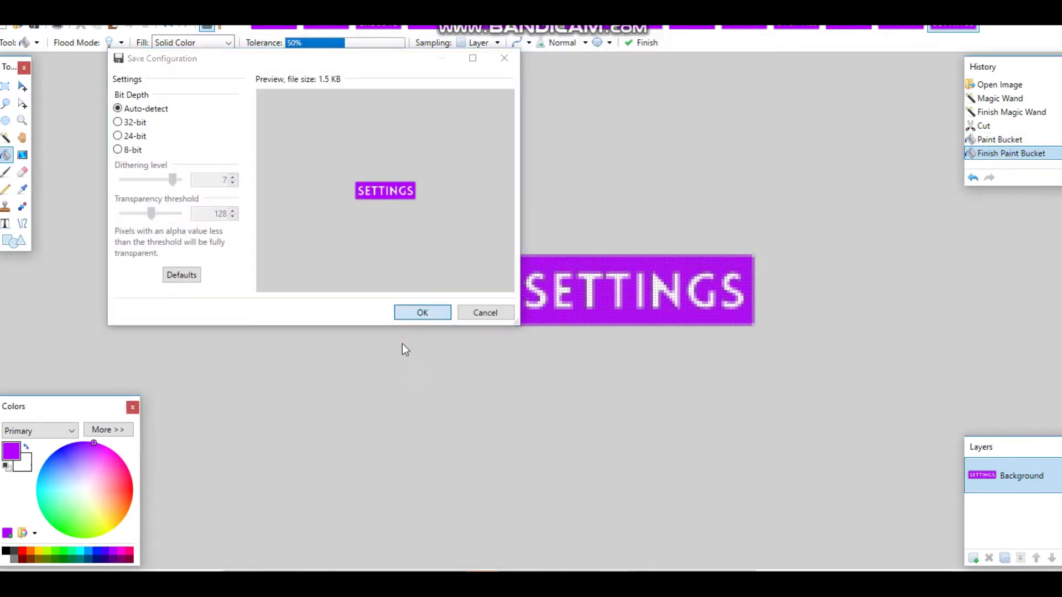
Replace settings-btn-down's black background with purple, undoing a stray fill on the E, and save
{"action": "mouse_move", "coordinate": [481, 581]}
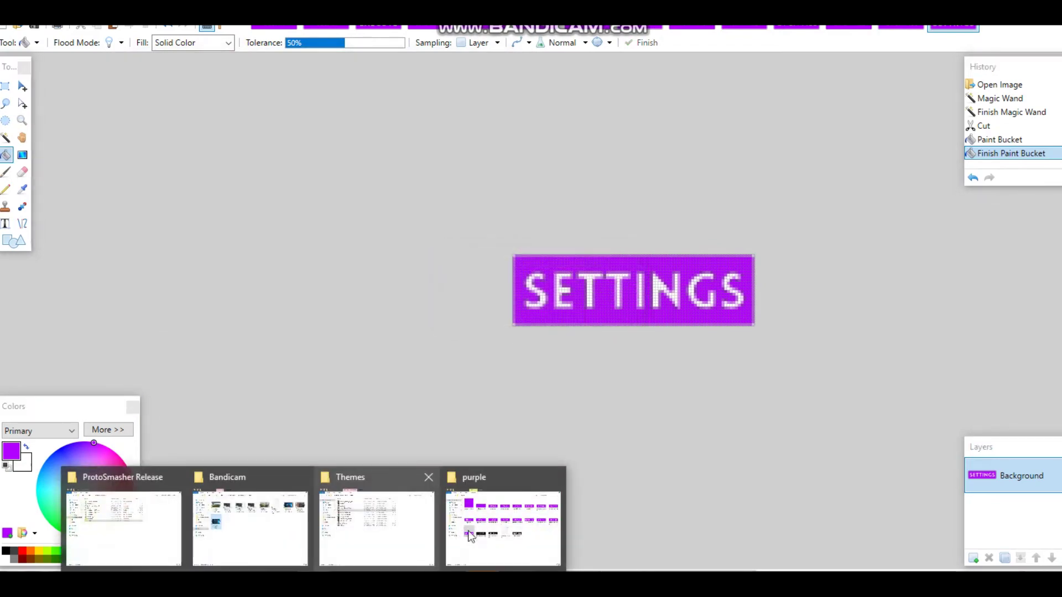
{"action": "left_click", "coordinate": [503, 526]}
{"action": "double_click", "coordinate": [386, 350]}
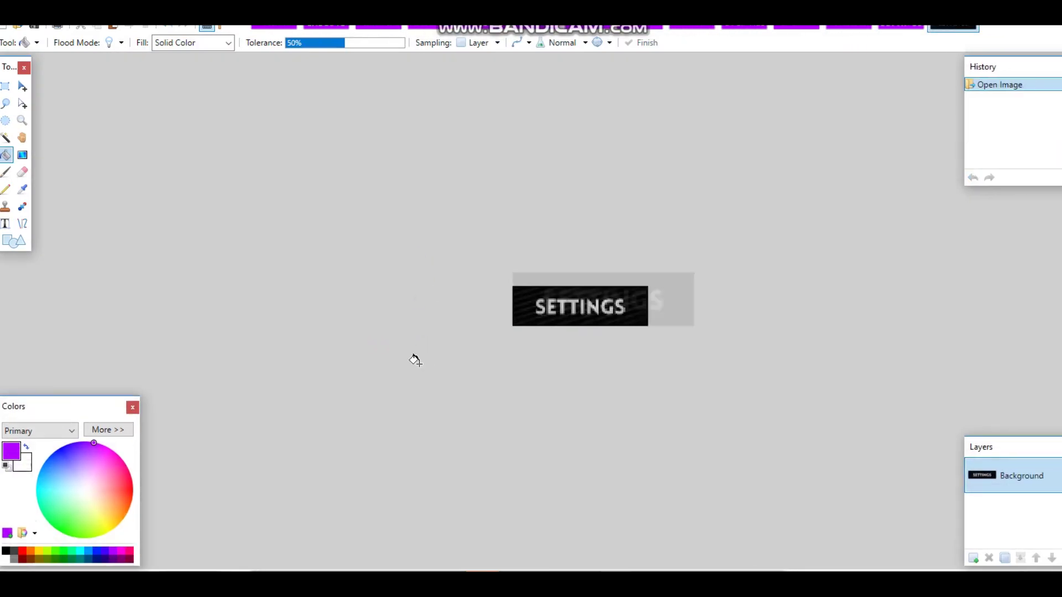
{"action": "left_click", "coordinate": [6, 138]}
{"action": "left_click", "coordinate": [546, 312]}
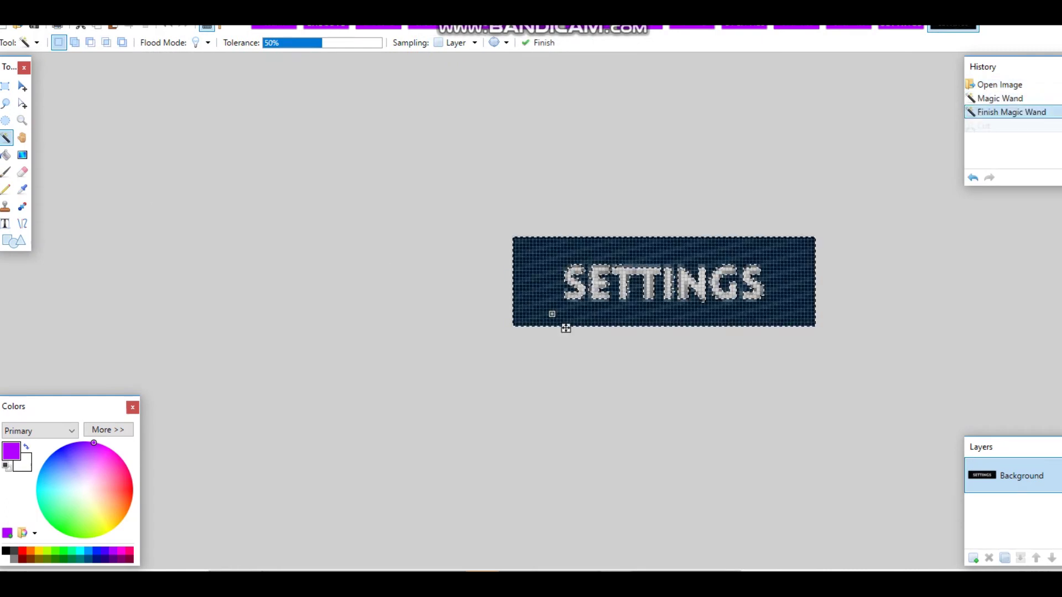
{"action": "key", "text": "ctrl+x"}
{"action": "left_click", "coordinate": [5, 154]}
{"action": "left_click", "coordinate": [594, 299]}
{"action": "key", "text": "ctrl+z"}
{"action": "left_click", "coordinate": [596, 311]}
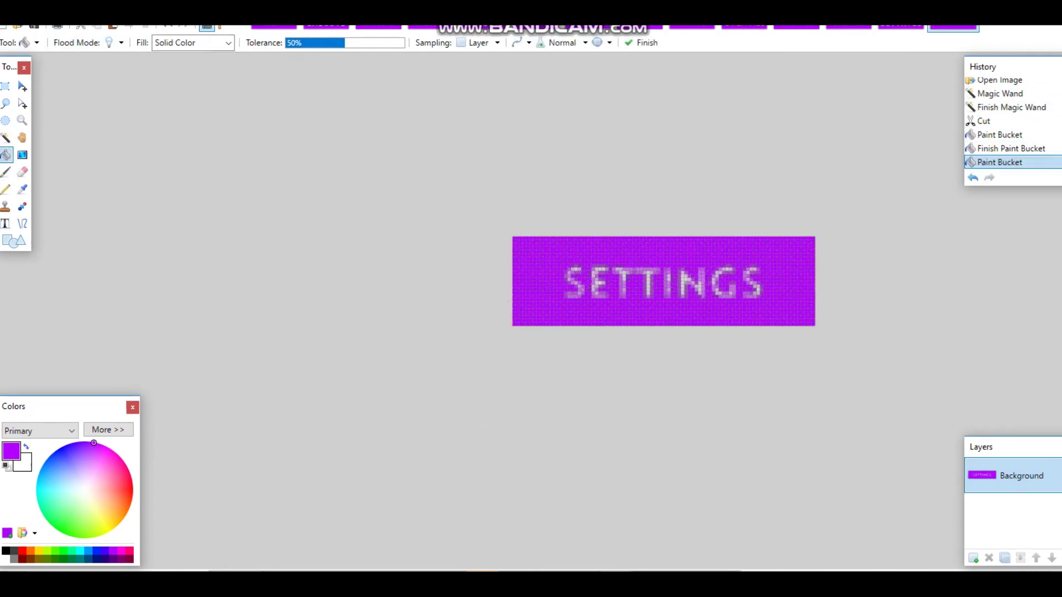
{"action": "mouse_move", "coordinate": [501, 554]}
{"action": "left_click", "coordinate": [532, 548]}
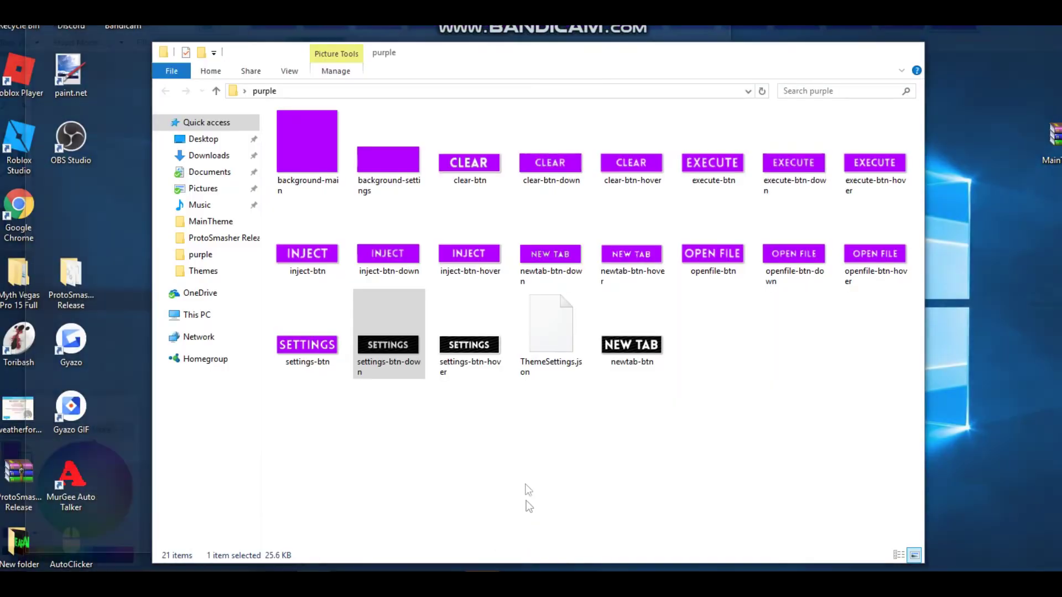
{"action": "left_click", "coordinate": [39, 24]}
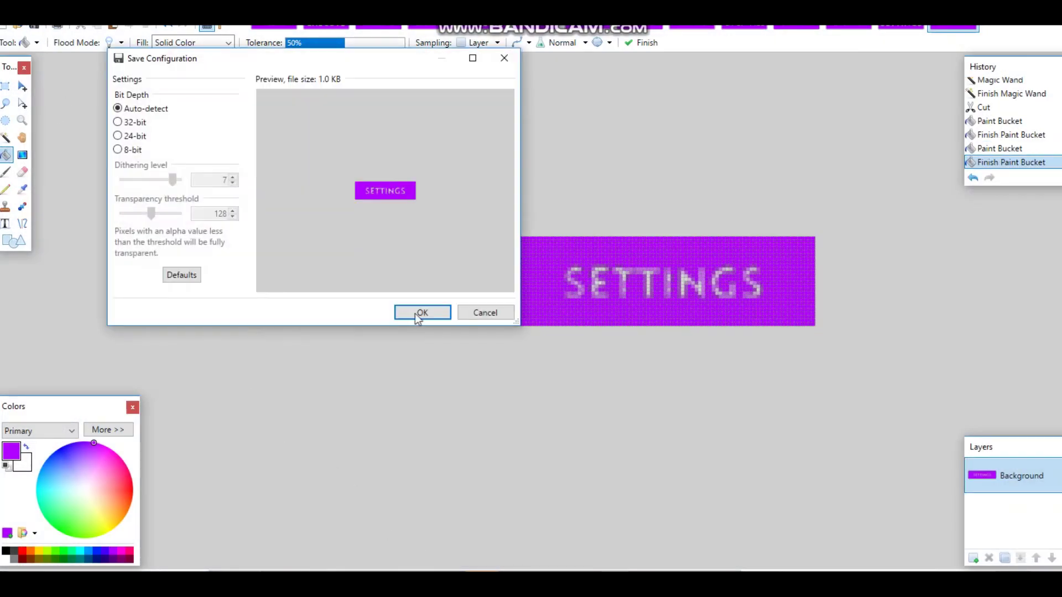
{"action": "left_click", "coordinate": [418, 312]}
Turn settings-btn-hover's black background around the SETTINGS text purple
{"action": "mouse_move", "coordinate": [553, 569]}
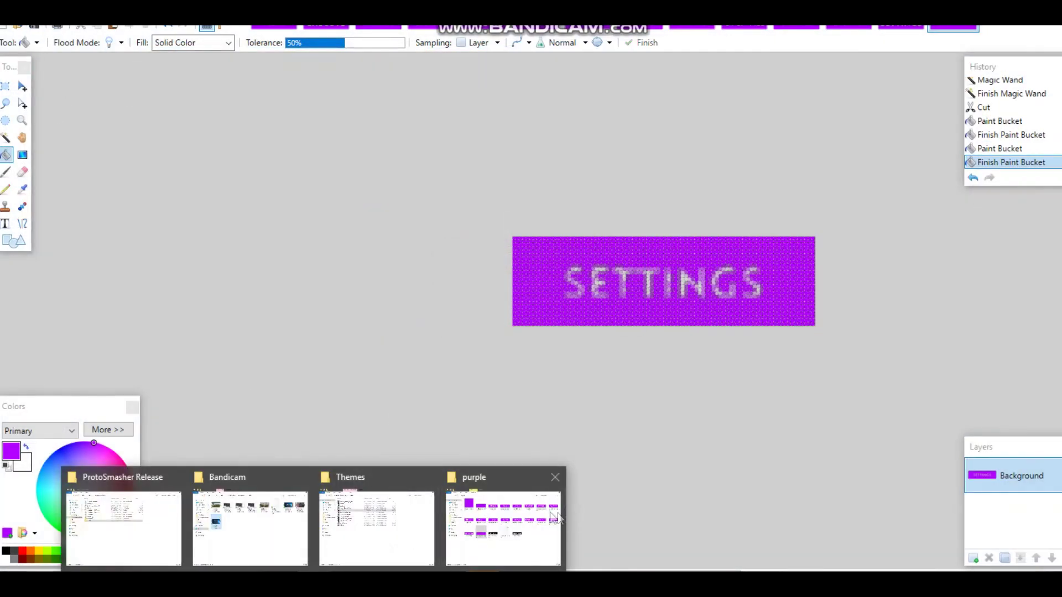
{"action": "left_click", "coordinate": [553, 517]}
{"action": "double_click", "coordinate": [482, 308]}
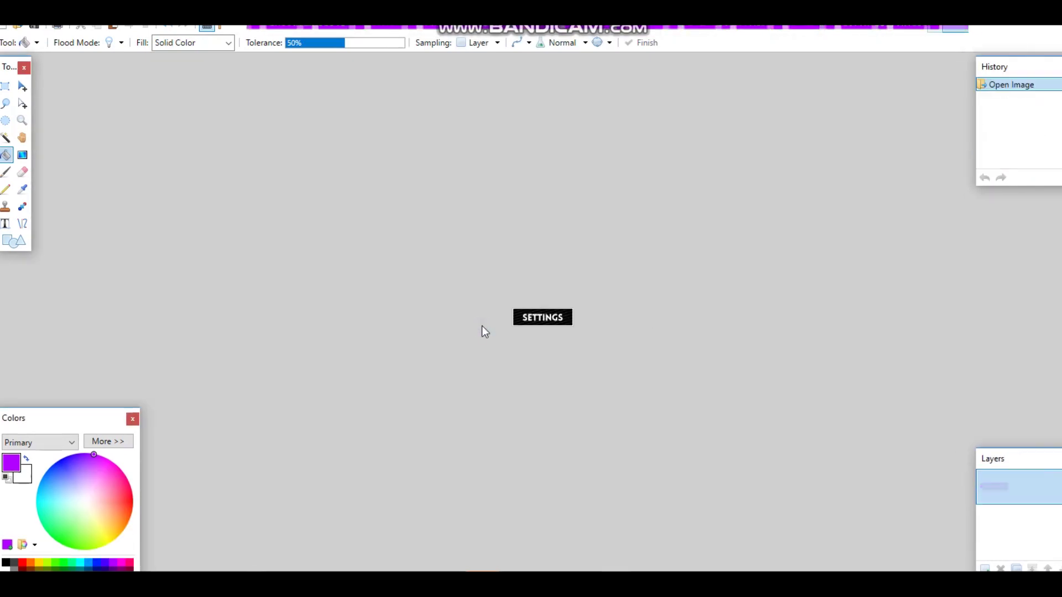
{"action": "left_click", "coordinate": [5, 138]}
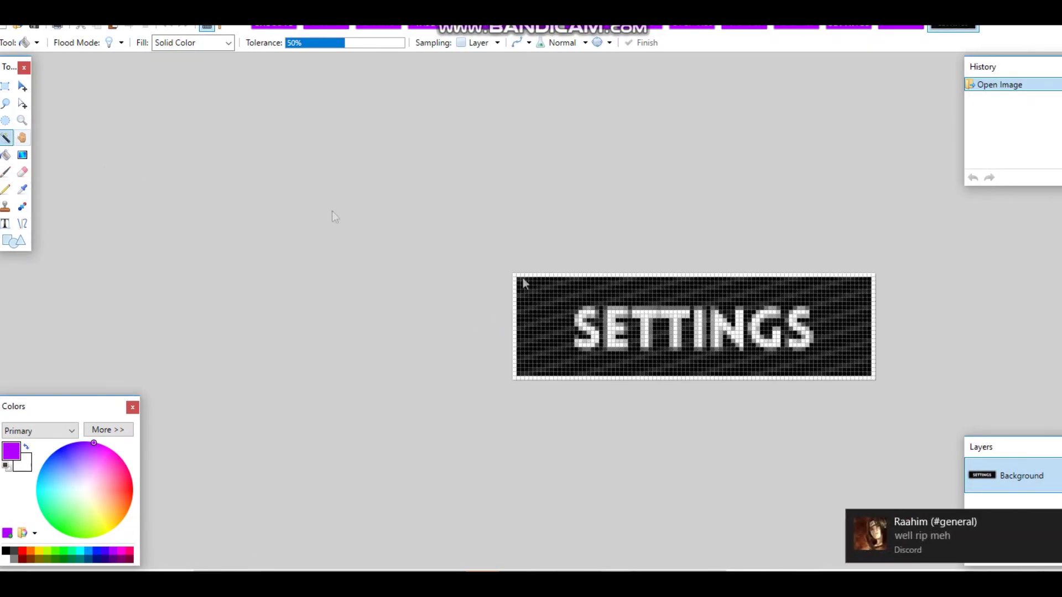
{"action": "left_click", "coordinate": [563, 316]}
{"action": "key", "text": "ctrl+x"}
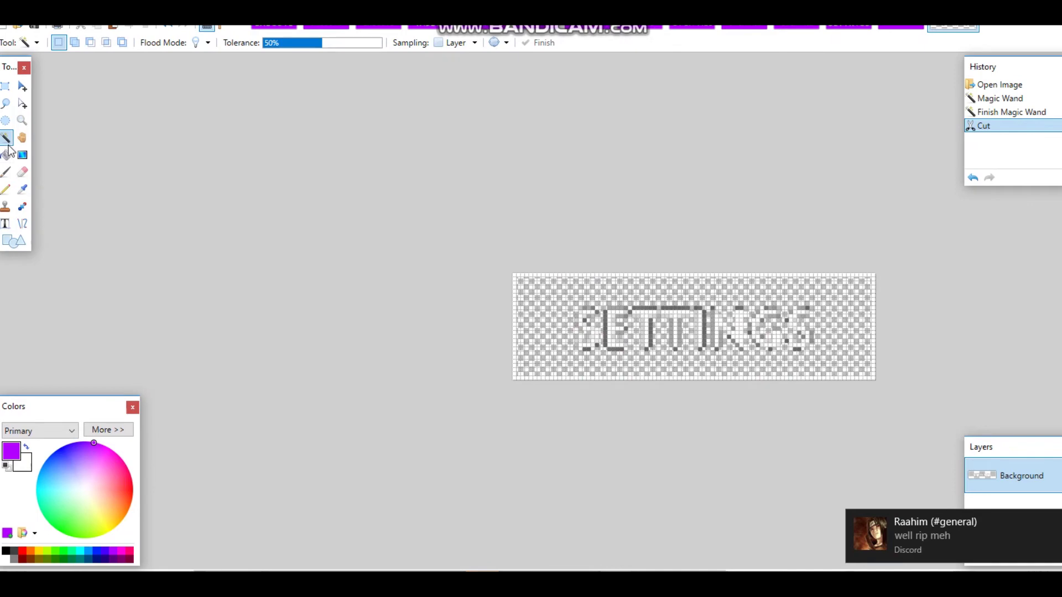
{"action": "left_click", "coordinate": [522, 319]}
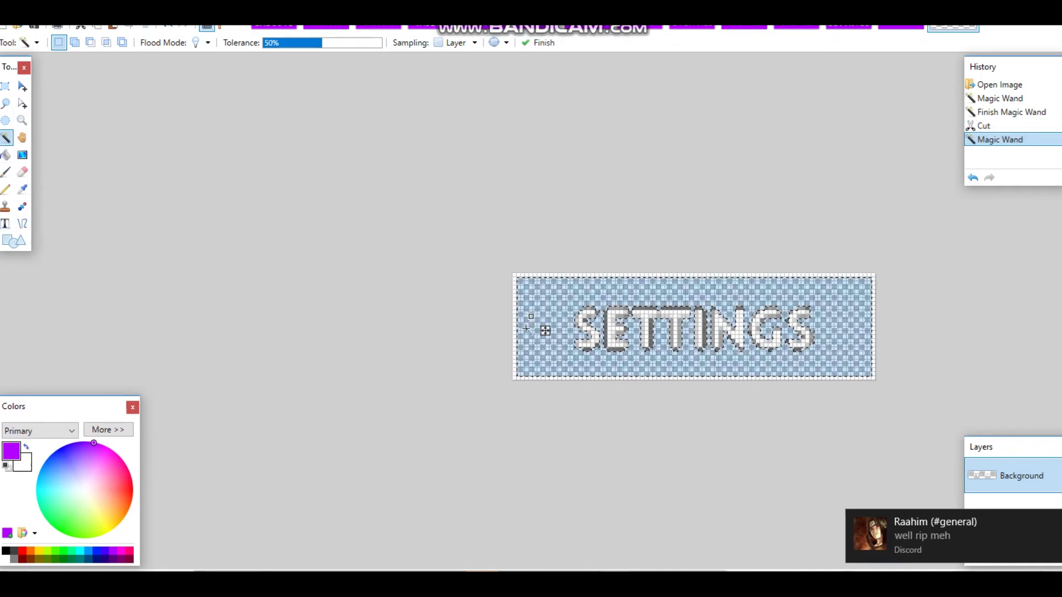
{"action": "left_click", "coordinate": [6, 154]}
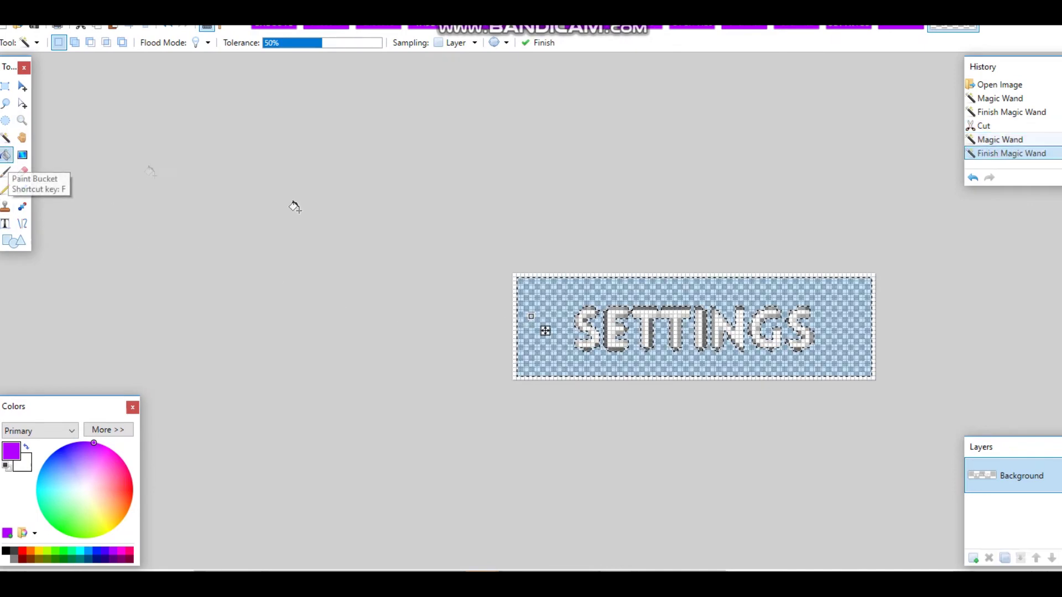
{"action": "left_click", "coordinate": [561, 322]}
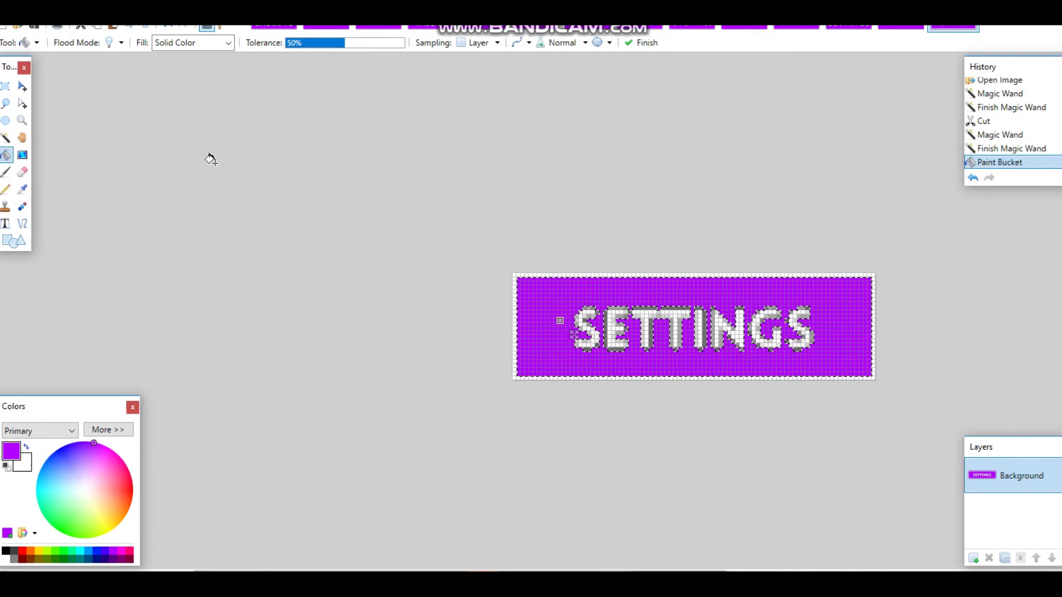
{"action": "left_click", "coordinate": [228, 177]}
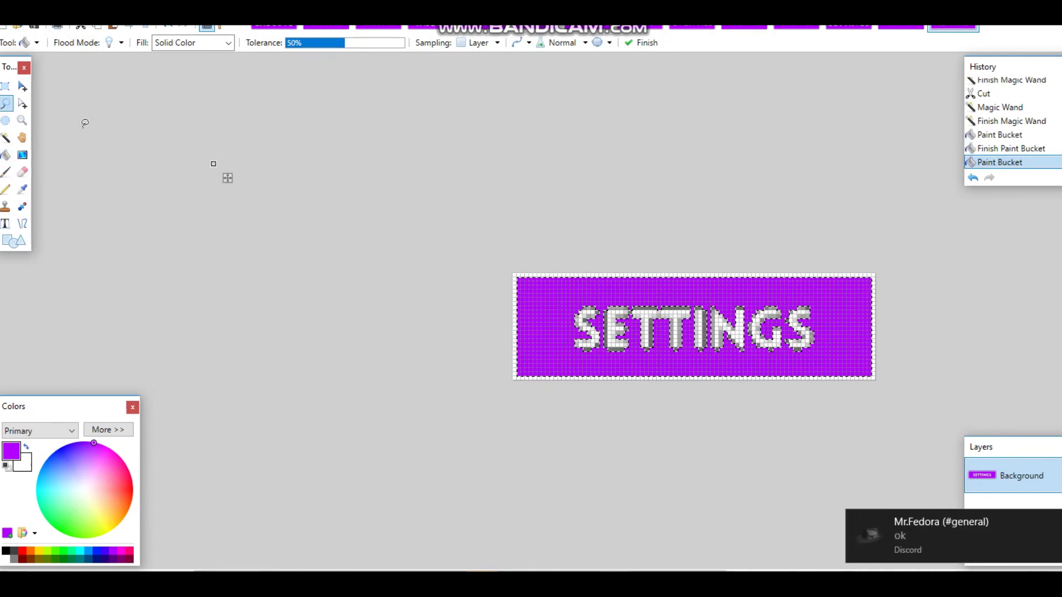
{"action": "left_click", "coordinate": [6, 103]}
Deselect and save the settings-btn-hover image, then bring up the purple folder
{"action": "key", "text": "ctrl+d"}
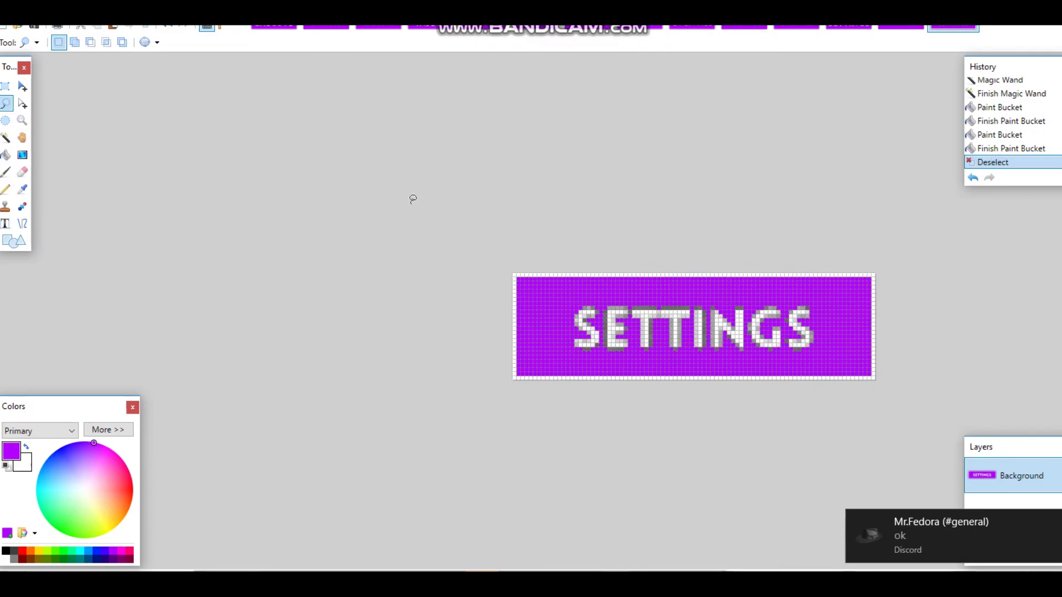
{"action": "scroll", "coordinate": [413, 199], "scroll_direction": "down", "scroll_amount": 5}
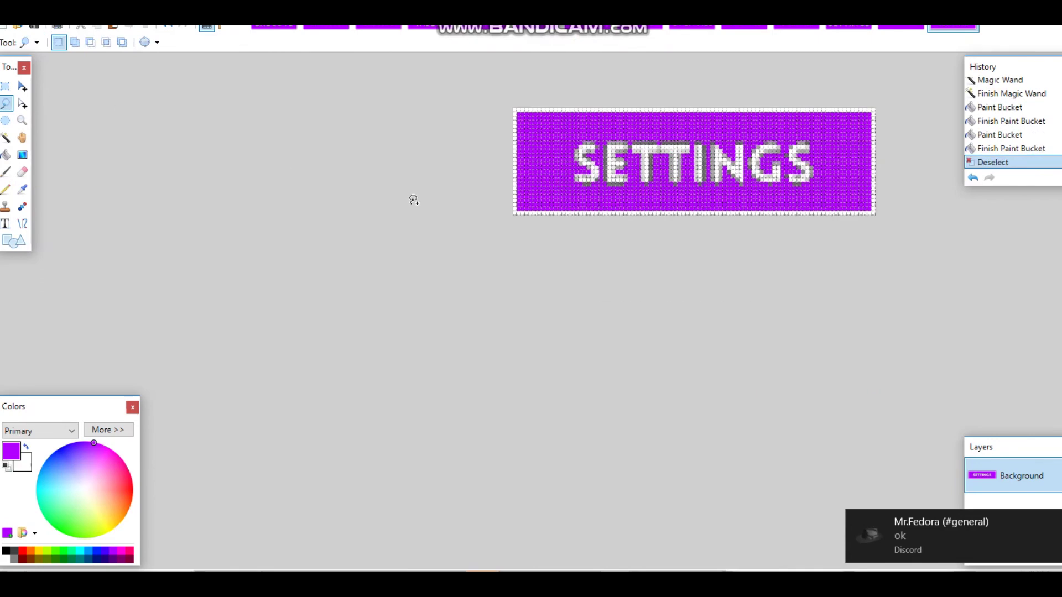
{"action": "left_click", "coordinate": [32, 26]}
{"action": "left_click", "coordinate": [420, 311]}
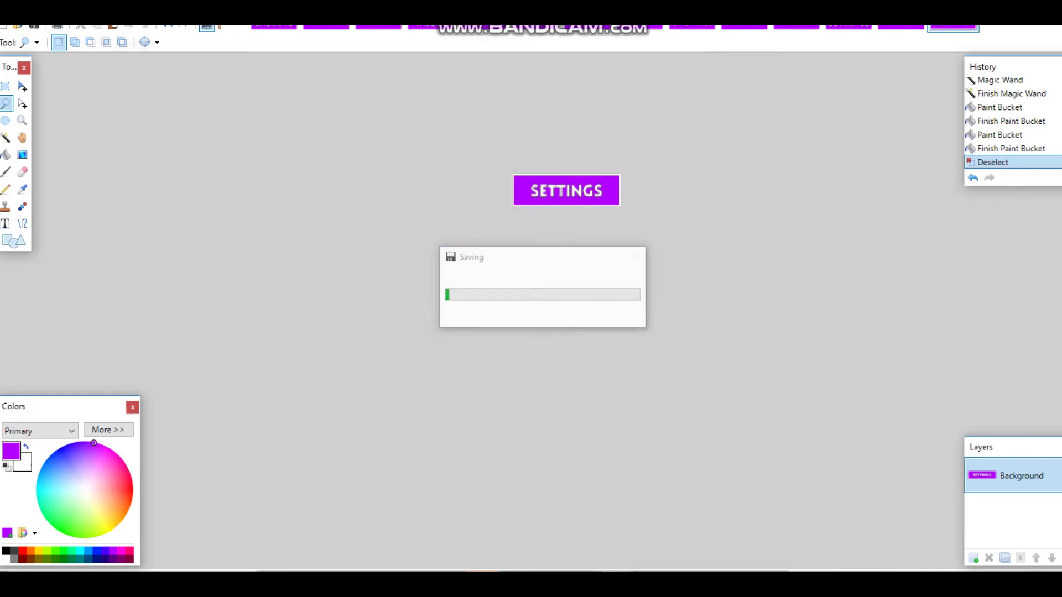
{"action": "left_click", "coordinate": [503, 514]}
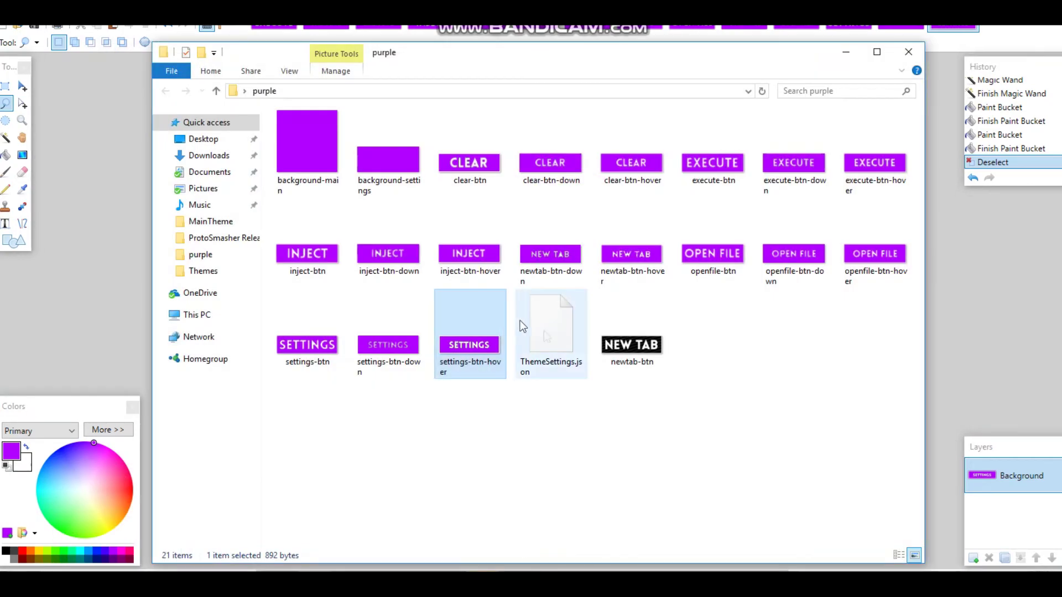
Open newtab-btn and replace its black background with purple
{"action": "double_click", "coordinate": [621, 294]}
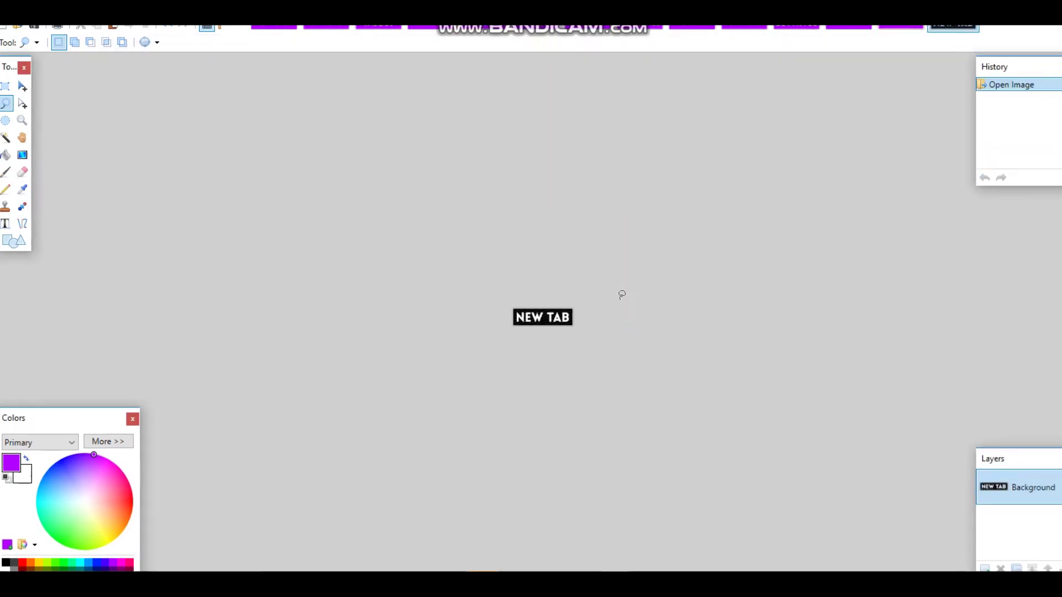
{"action": "scroll", "coordinate": [616, 282], "scroll_direction": "up", "scroll_amount": 5}
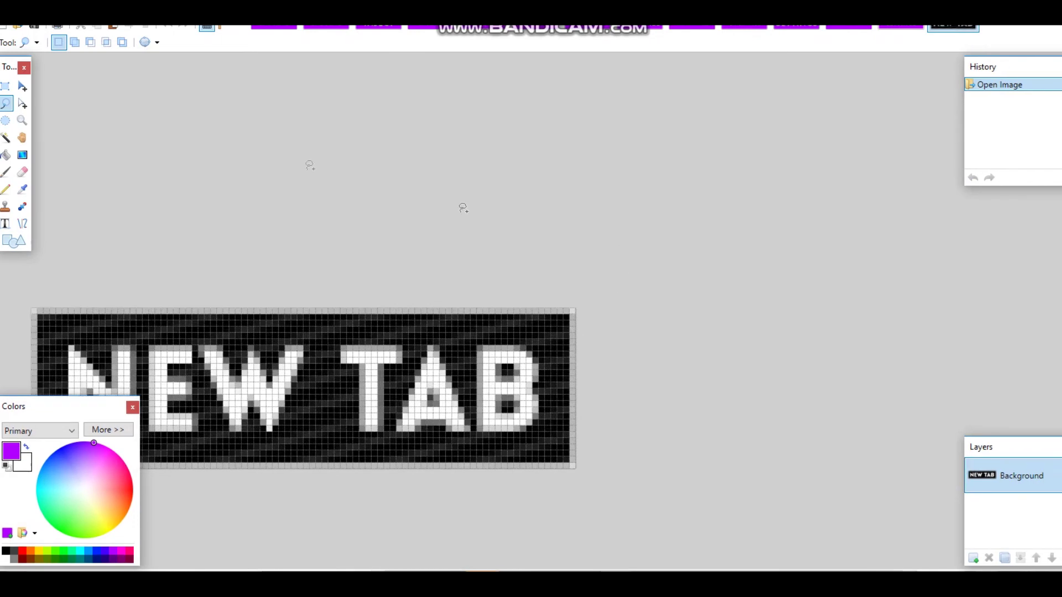
{"action": "left_click", "coordinate": [5, 138]}
{"action": "left_click", "coordinate": [345, 381]}
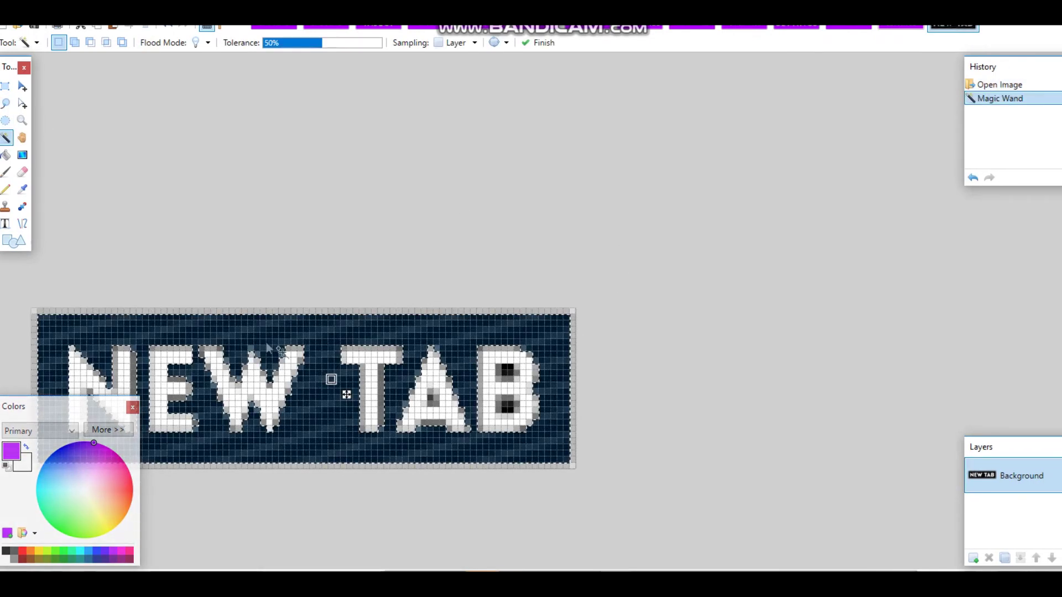
{"action": "key", "text": "ctrl+x"}
{"action": "left_click", "coordinate": [6, 155]}
{"action": "left_click", "coordinate": [337, 385]}
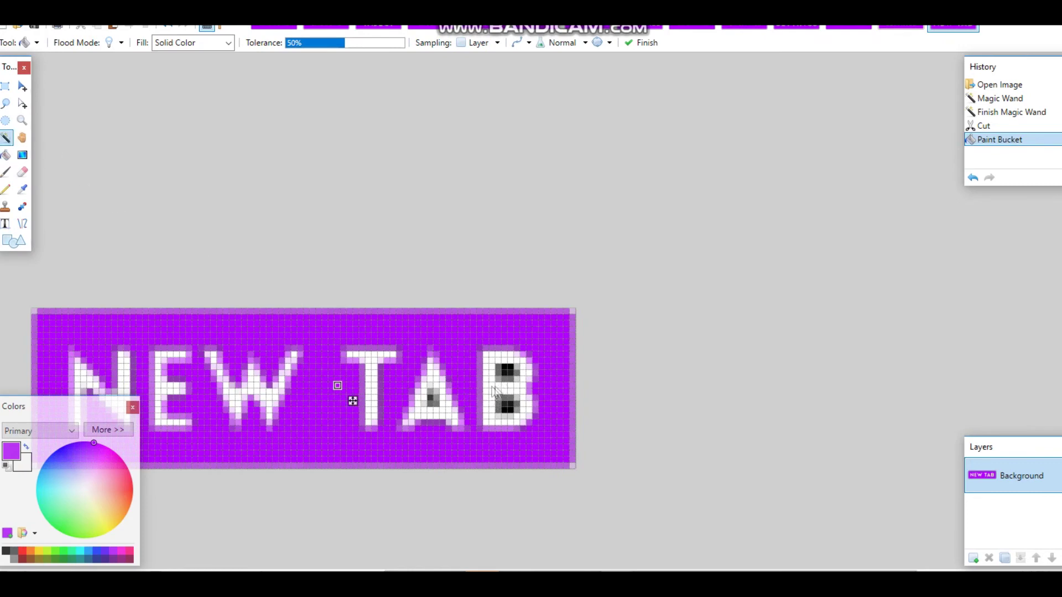
Fill the B's two holes purple, cut the dark spot from the A, and save newtab-btn
{"action": "key", "text": "s"}
{"action": "left_click", "coordinate": [505, 406]}
{"action": "key", "text": "ctrl+x"}
{"action": "left_click", "coordinate": [506, 372]}
{"action": "key", "text": "ctrl+x"}
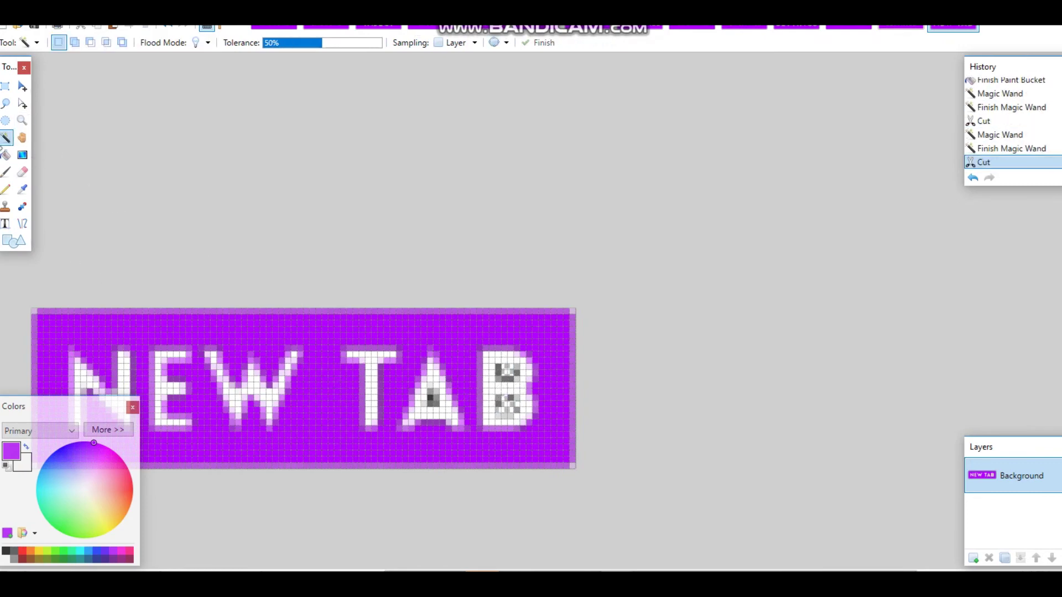
{"action": "key", "text": "f"}
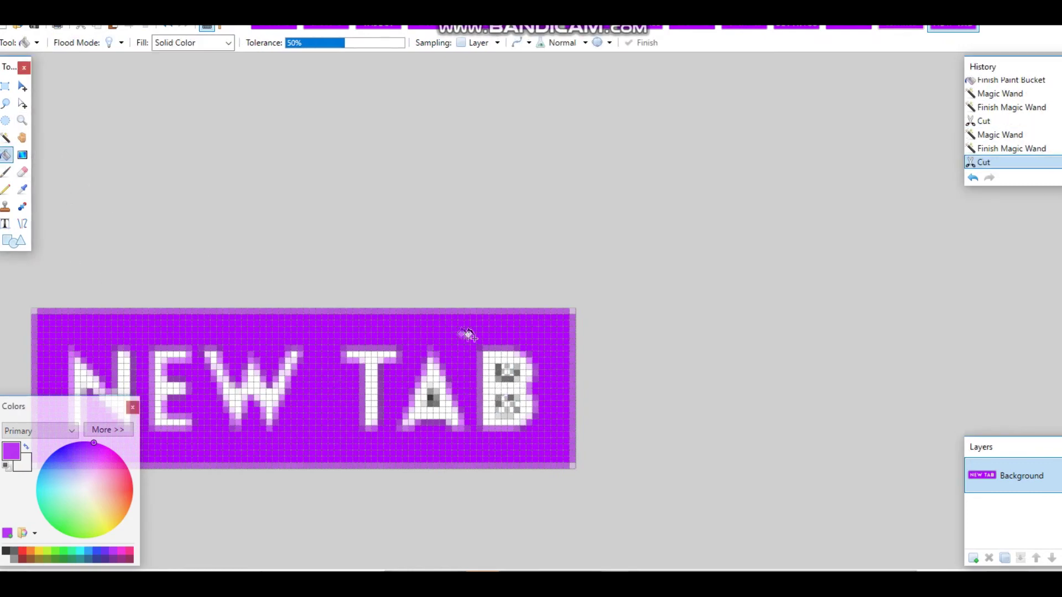
{"action": "left_click", "coordinate": [500, 367]}
{"action": "left_click", "coordinate": [511, 410]}
{"action": "left_click", "coordinate": [5, 138]}
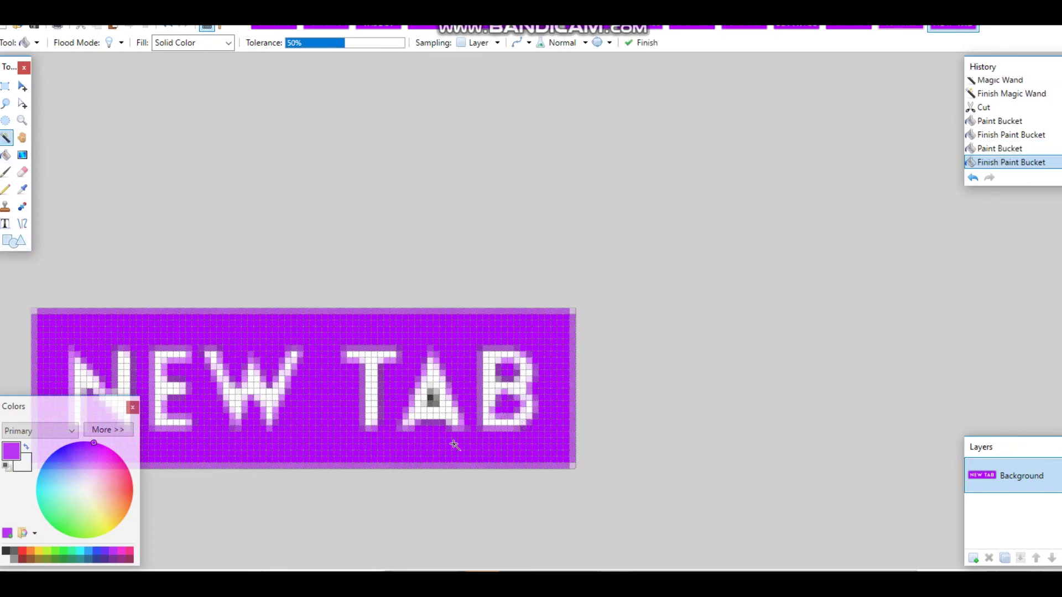
{"action": "left_click", "coordinate": [435, 399]}
{"action": "key", "text": "ctrl+x"}
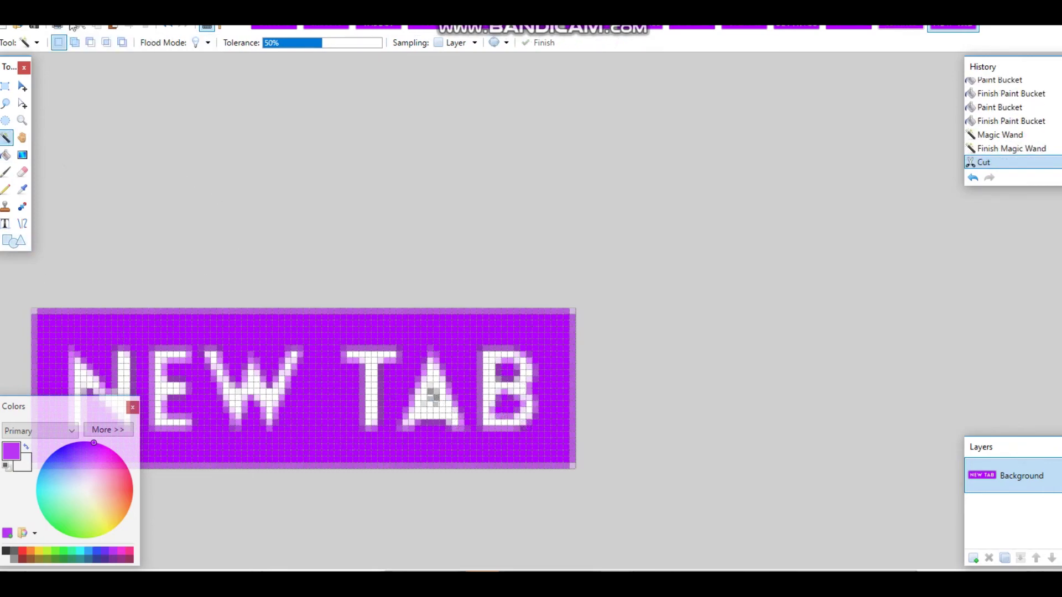
{"action": "left_click", "coordinate": [34, 27]}
{"action": "left_click", "coordinate": [422, 312]}
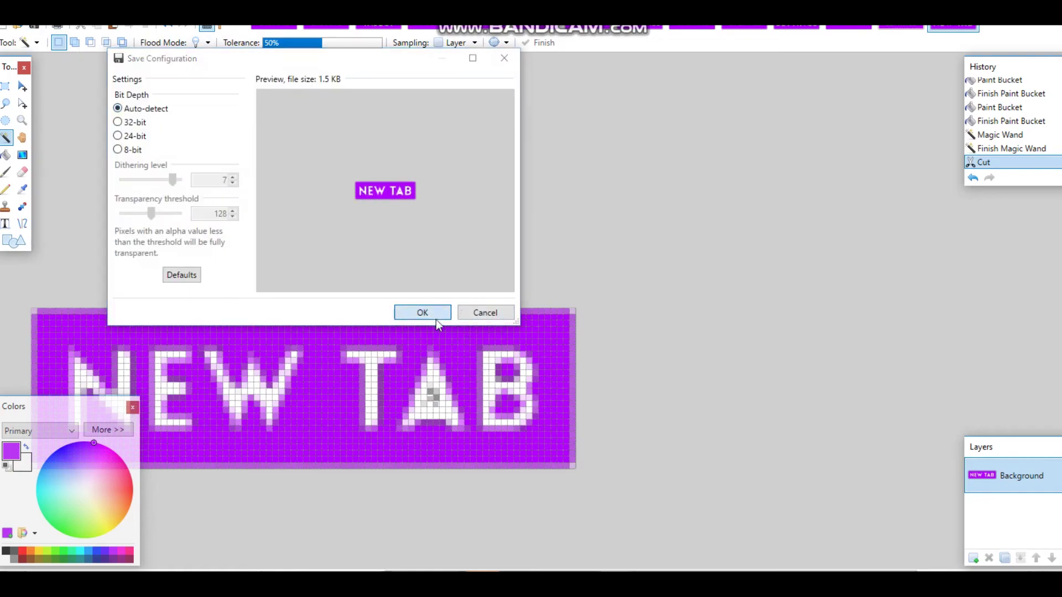
{"action": "scroll", "coordinate": [446, 534], "scroll_direction": "down", "scroll_amount": 4}
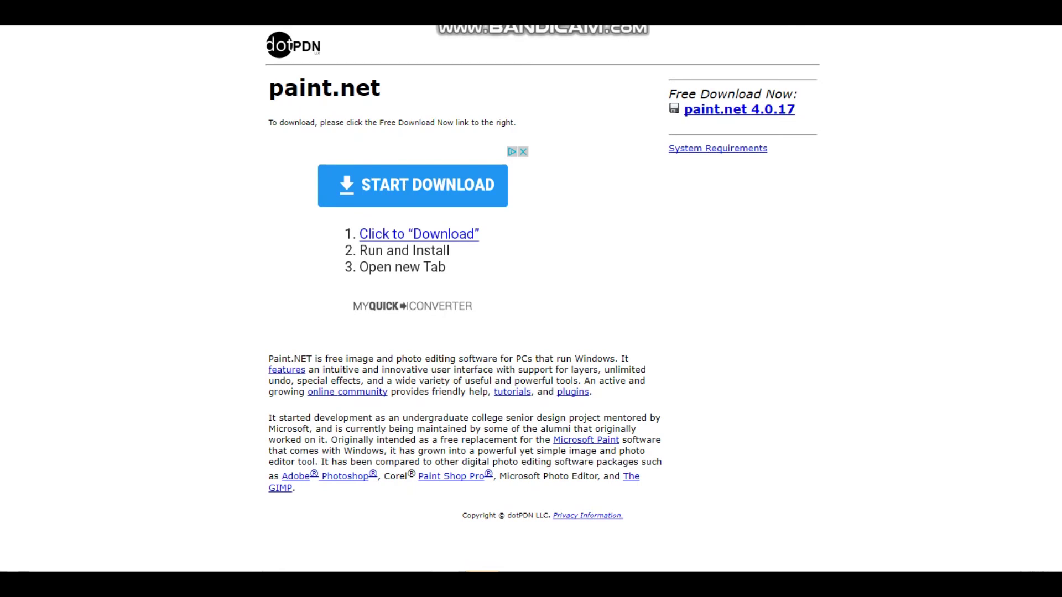
On jsoneditoronline.org, open ThemeSettings.json from the purple folder via Open from disk
{"action": "type", "text": "jsoneditor"}
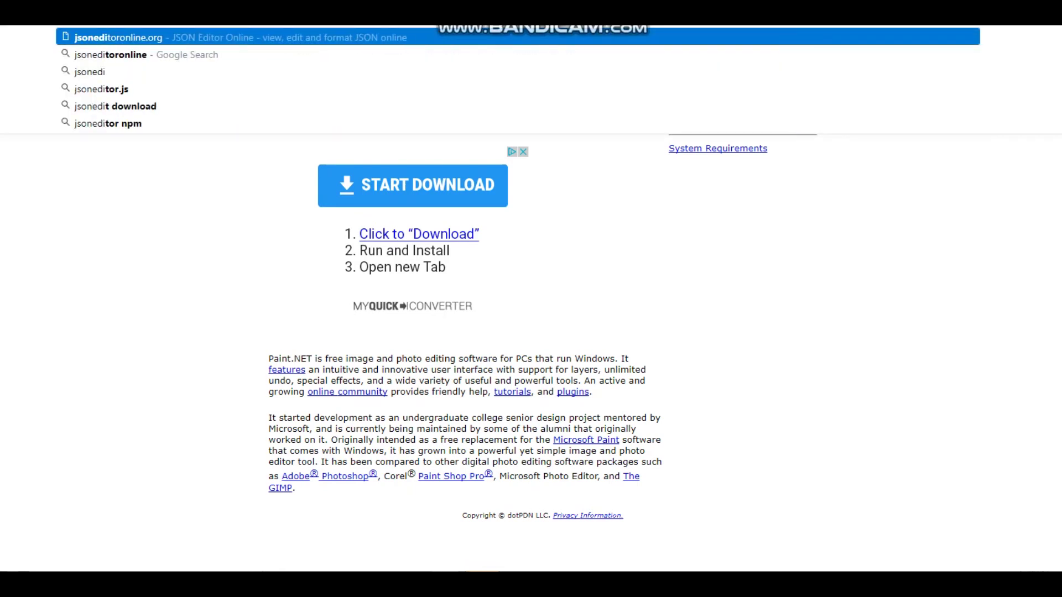
{"action": "type", "text": "online.or"}
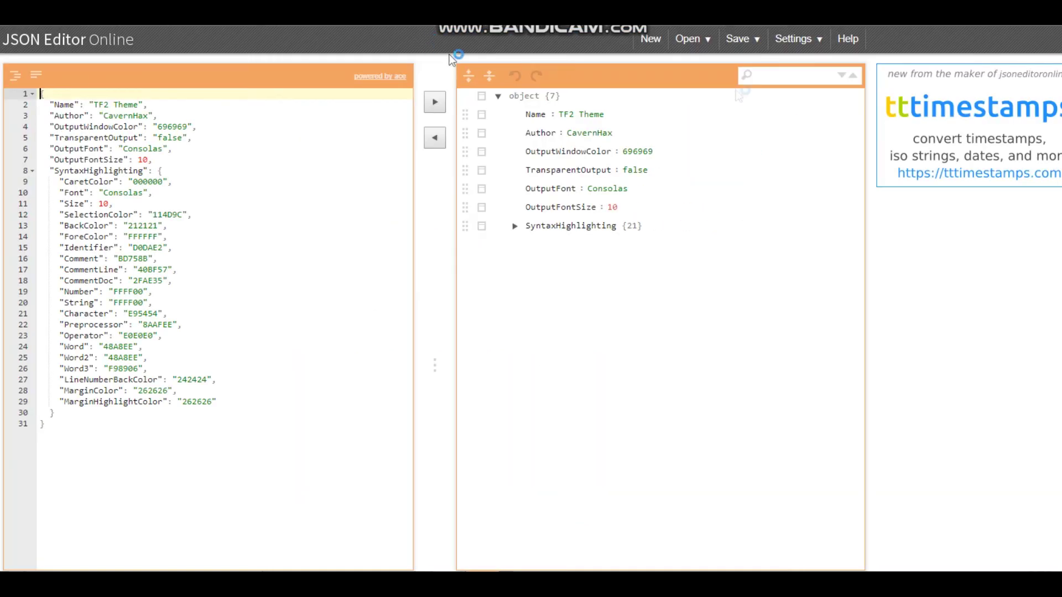
{"action": "left_click", "coordinate": [691, 38]}
{"action": "left_click", "coordinate": [716, 62]}
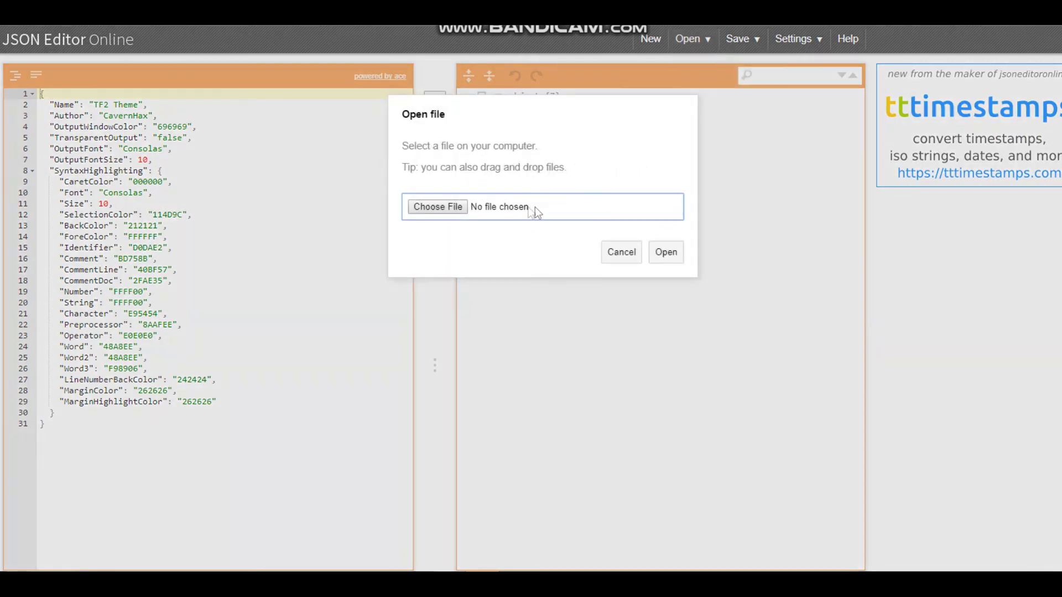
{"action": "left_click", "coordinate": [463, 207]}
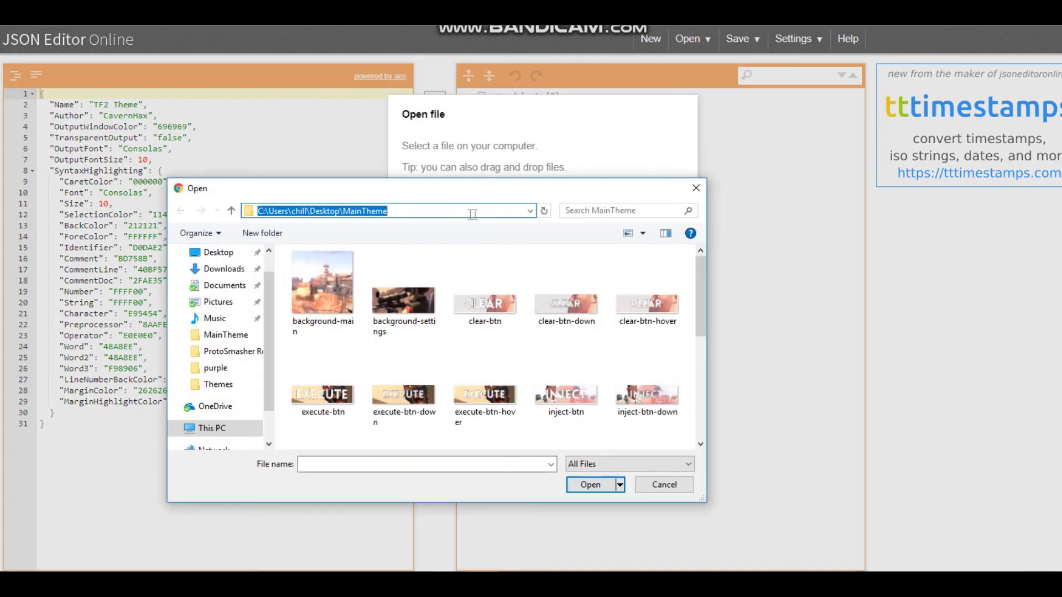
{"action": "left_click", "coordinate": [215, 368]}
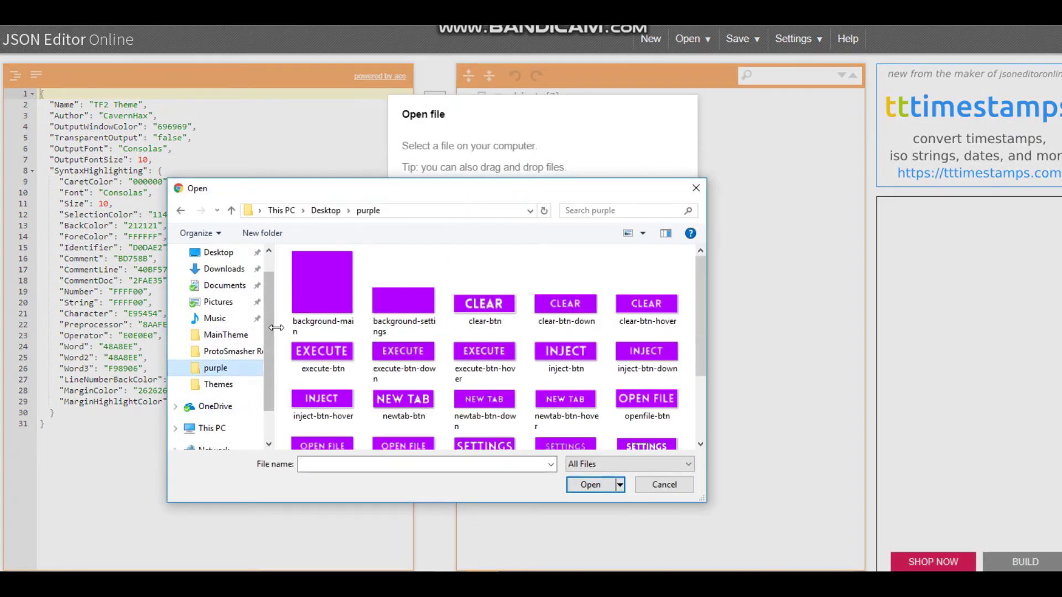
{"action": "scroll", "coordinate": [307, 323], "scroll_direction": "down", "scroll_amount": 2}
{"action": "left_click", "coordinate": [325, 420]}
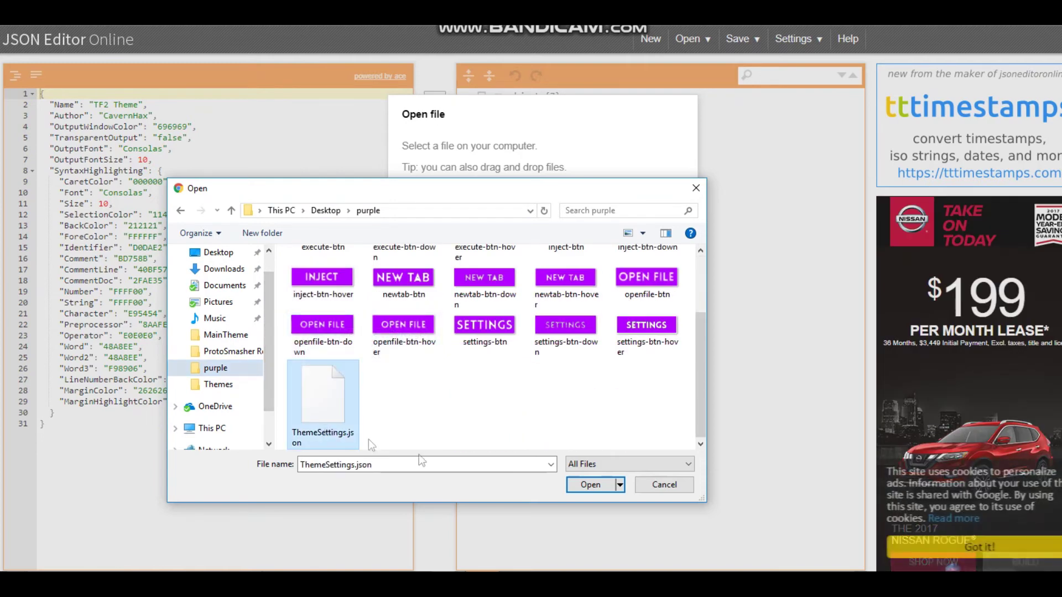
{"action": "left_click", "coordinate": [589, 484]}
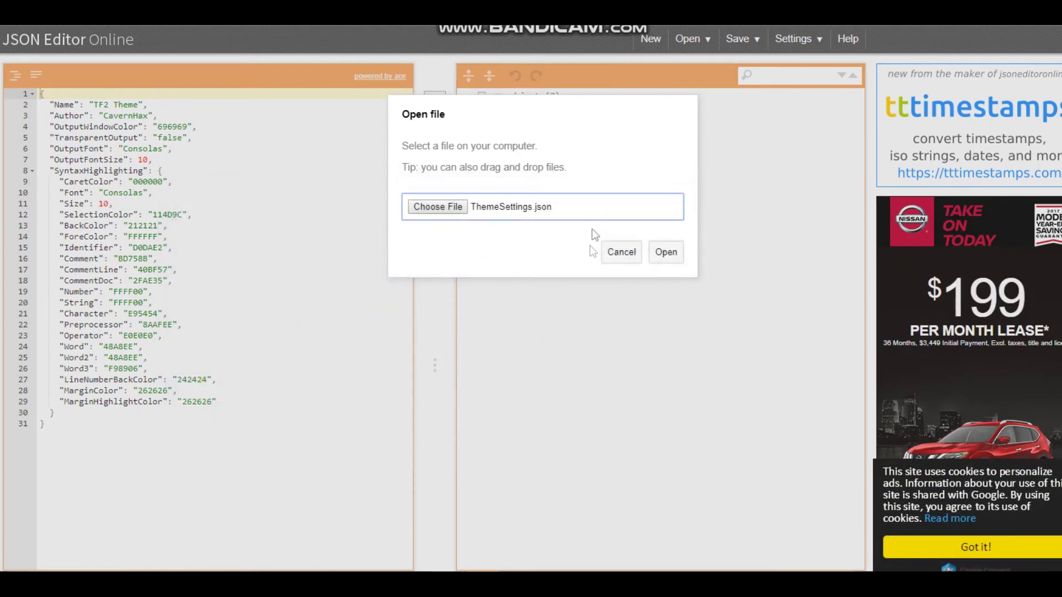
{"action": "left_click", "coordinate": [651, 258]}
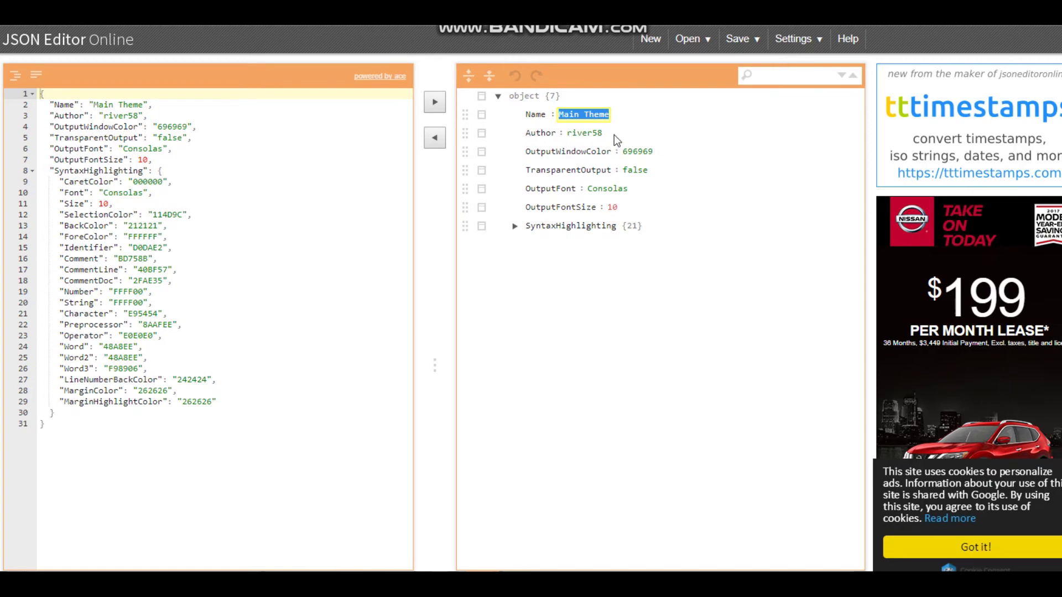
Rename the theme to 'Purple Theme', save to disk, and drag ThemeSettings (3).json into the purple folder
{"action": "key", "text": "BackSpace"}
{"action": "type", "text": "P"}
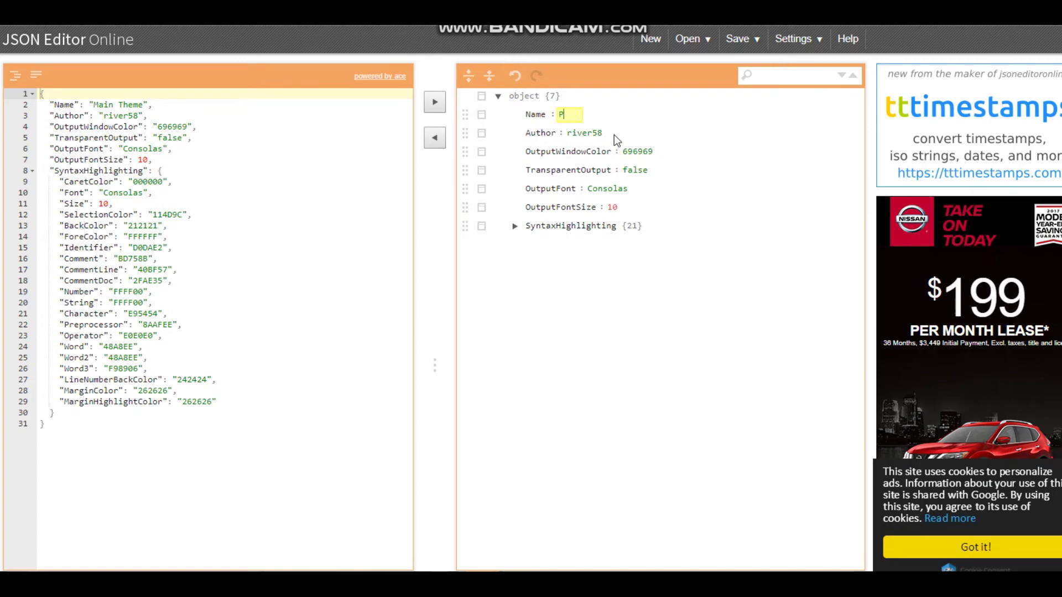
{"action": "type", "text": "rrple Theme"}
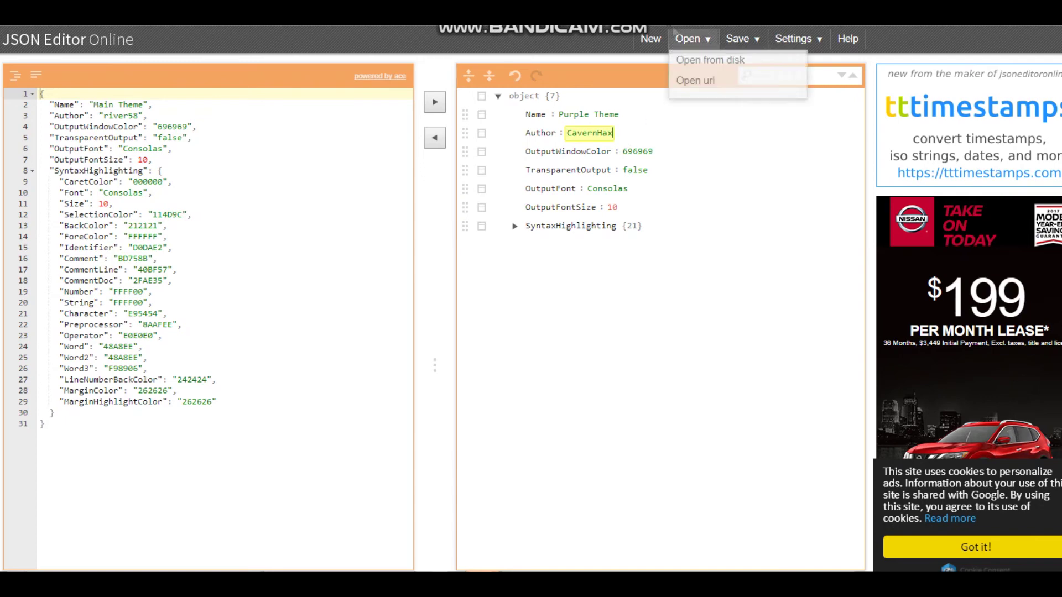
{"action": "mouse_move", "coordinate": [740, 39]}
{"action": "left_click", "coordinate": [740, 62]}
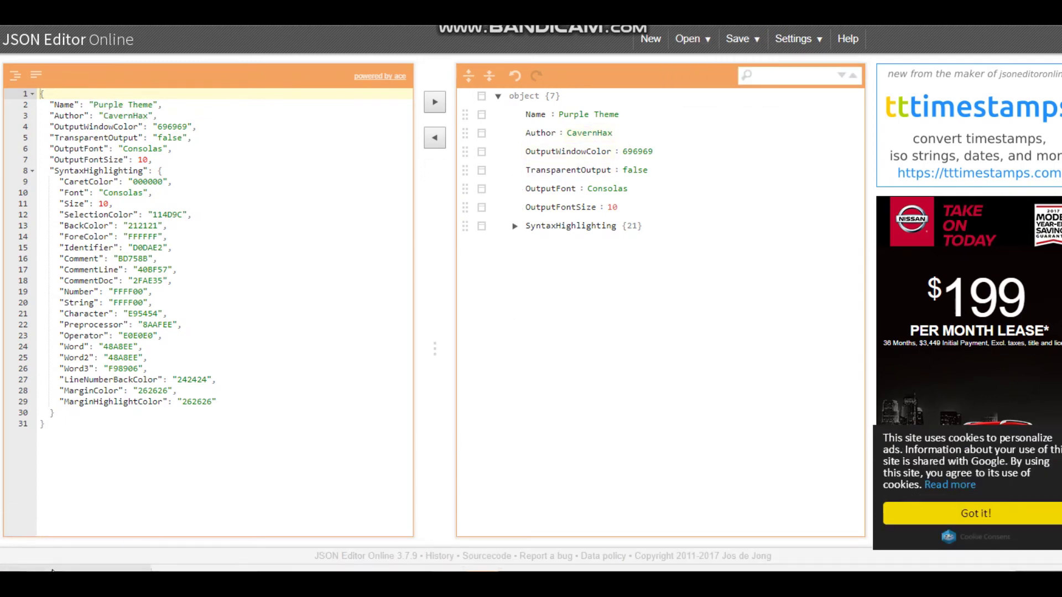
{"action": "left_click_drag", "start_coordinate": [80, 562], "coordinate": [598, 442]}
Delete the old ThemeSettings.json and rename ThemeSettings (3).json to ThemeSettings.json
{"action": "left_click", "coordinate": [549, 360]}
{"action": "right_click", "coordinate": [550, 358]}
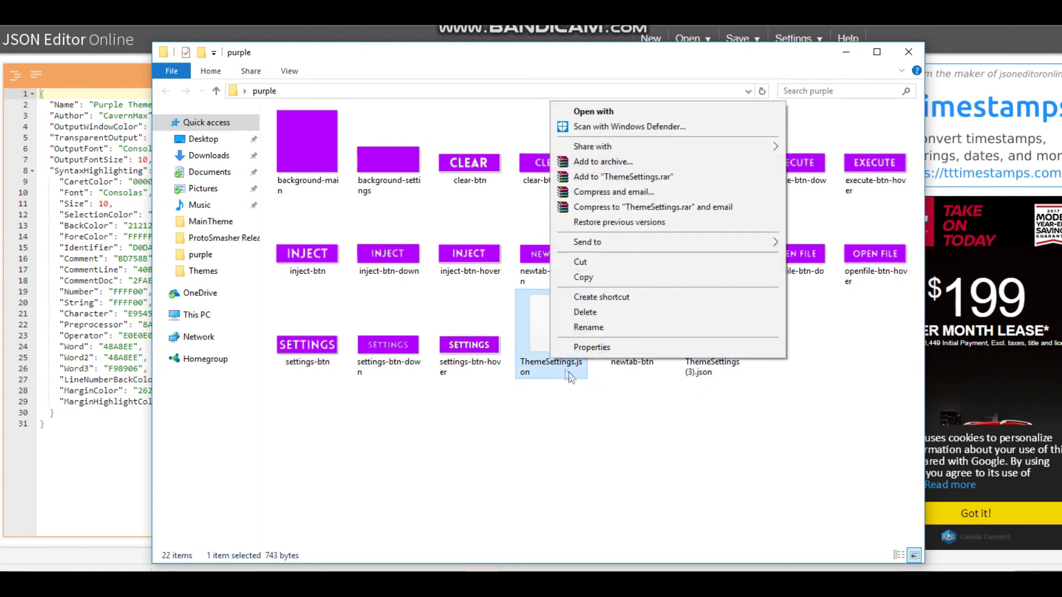
{"action": "left_click", "coordinate": [585, 310]}
{"action": "right_click", "coordinate": [628, 299]}
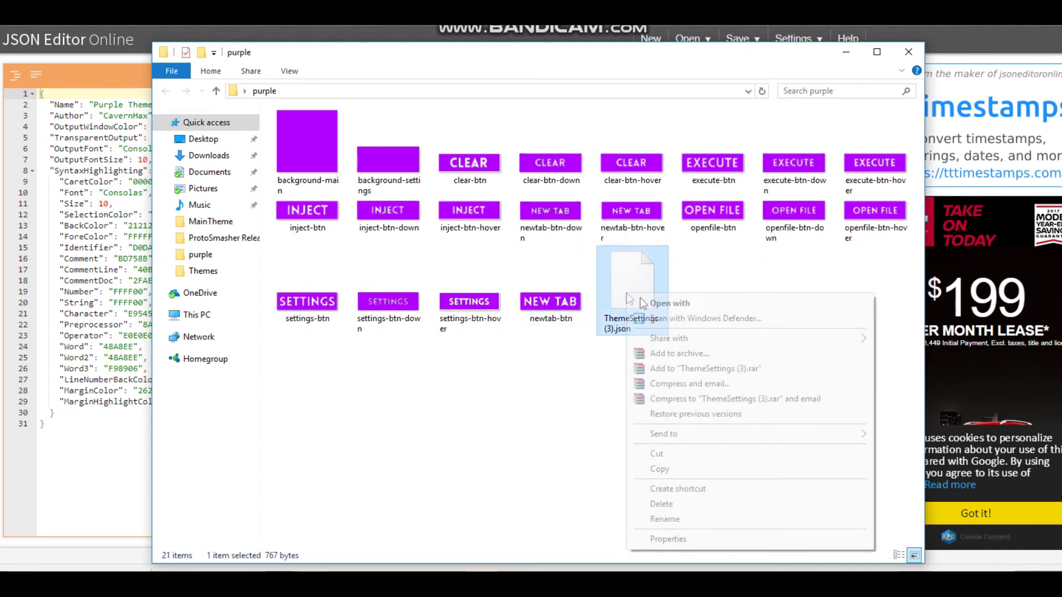
{"action": "left_click", "coordinate": [671, 519]}
{"action": "type", "text": "T"}
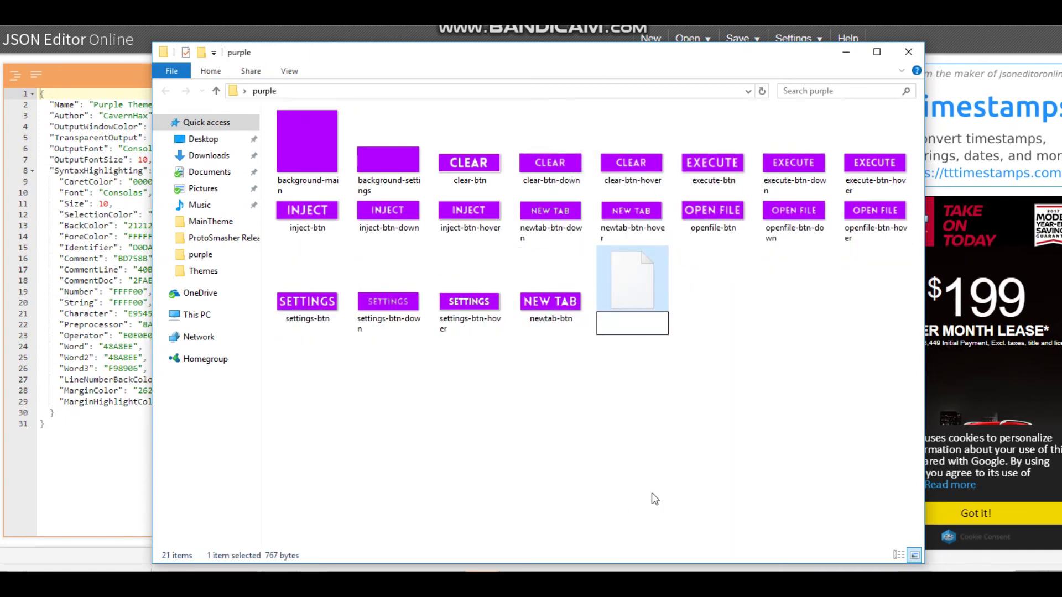
{"action": "type", "text": "hemeSettings"}
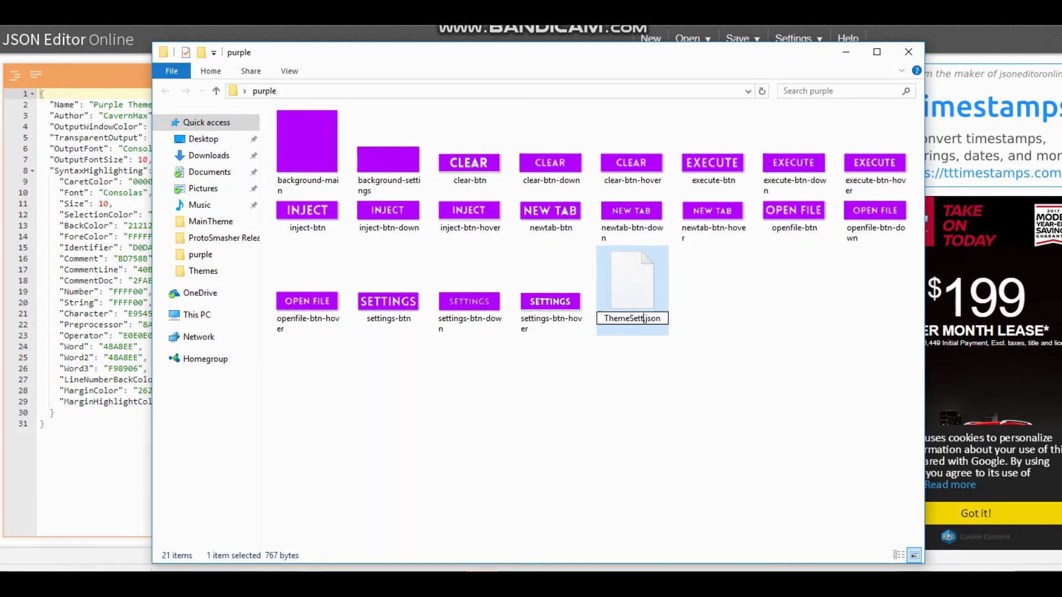
{"action": "key", "text": "Return"}
{"action": "left_click", "coordinate": [727, 380]}
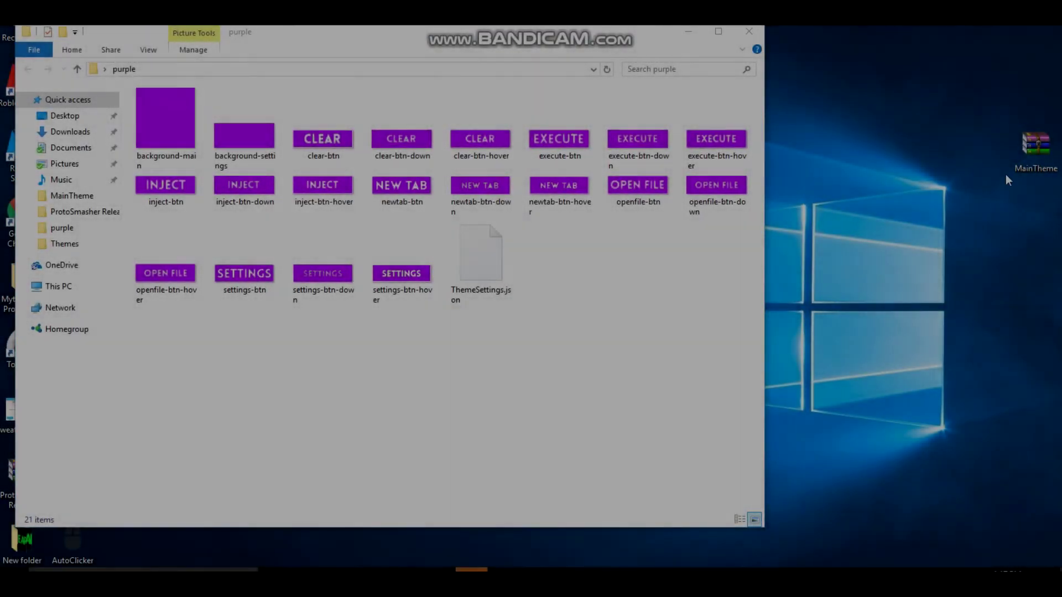
Create a new ZIP archive on the desktop named purple_theme
{"action": "right_click", "coordinate": [916, 226]}
{"action": "mouse_move", "coordinate": [979, 362]}
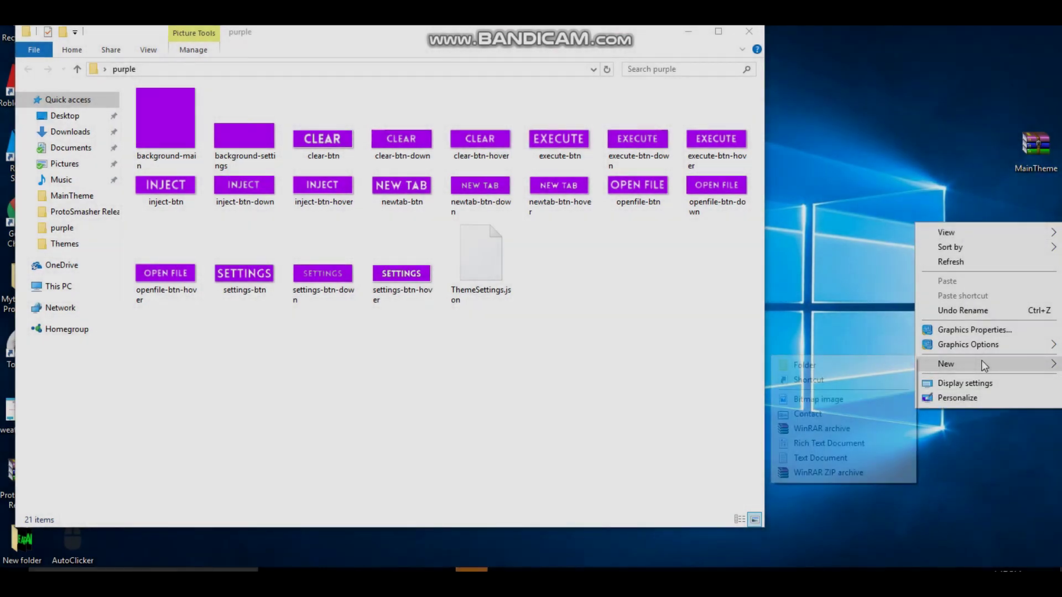
{"action": "left_click", "coordinate": [854, 474]}
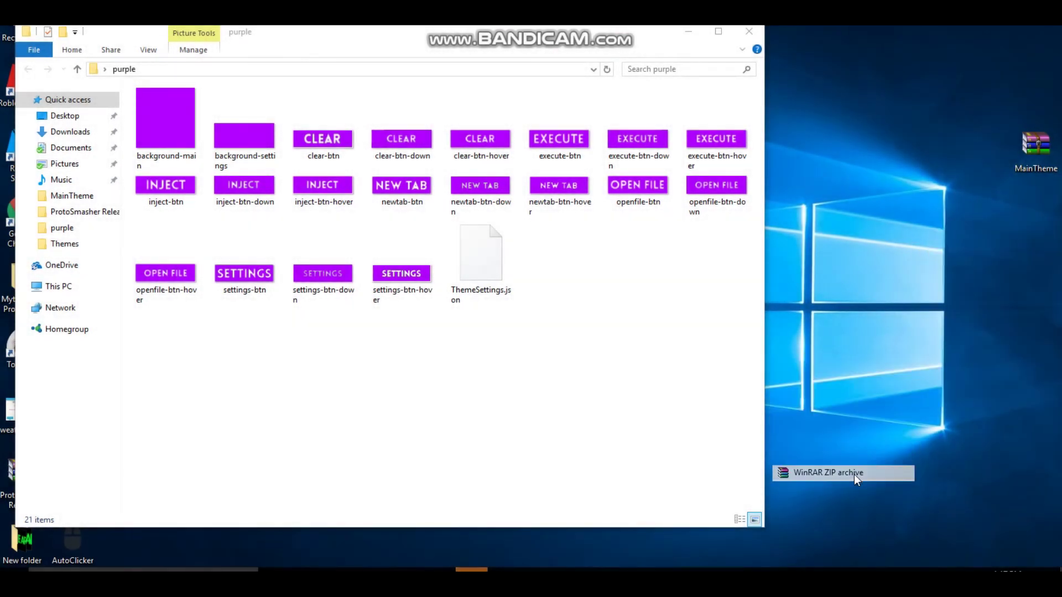
{"action": "type", "text": "p"}
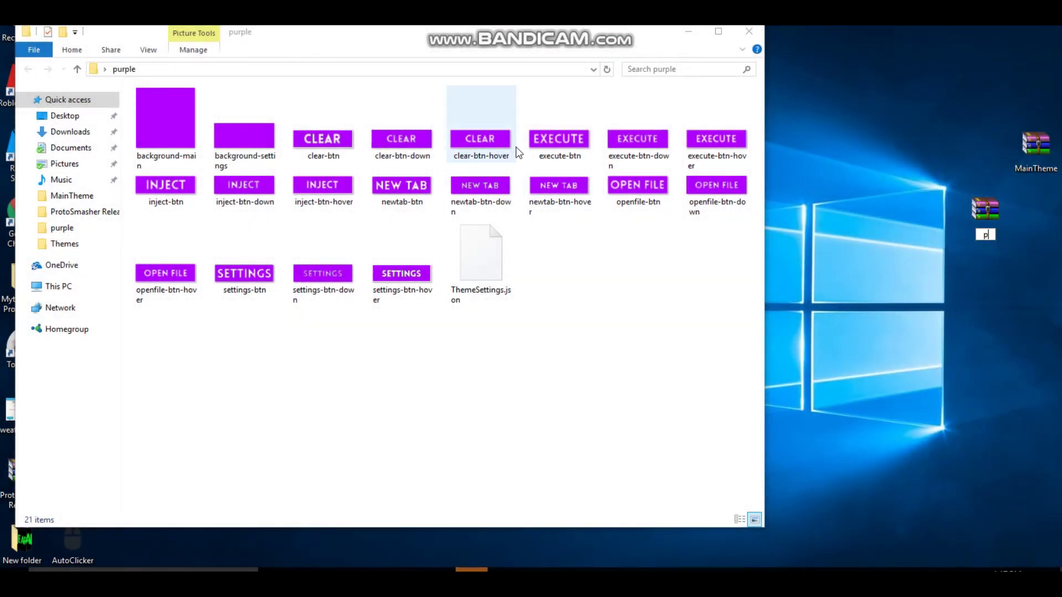
{"action": "type", "text": "urple_theme"}
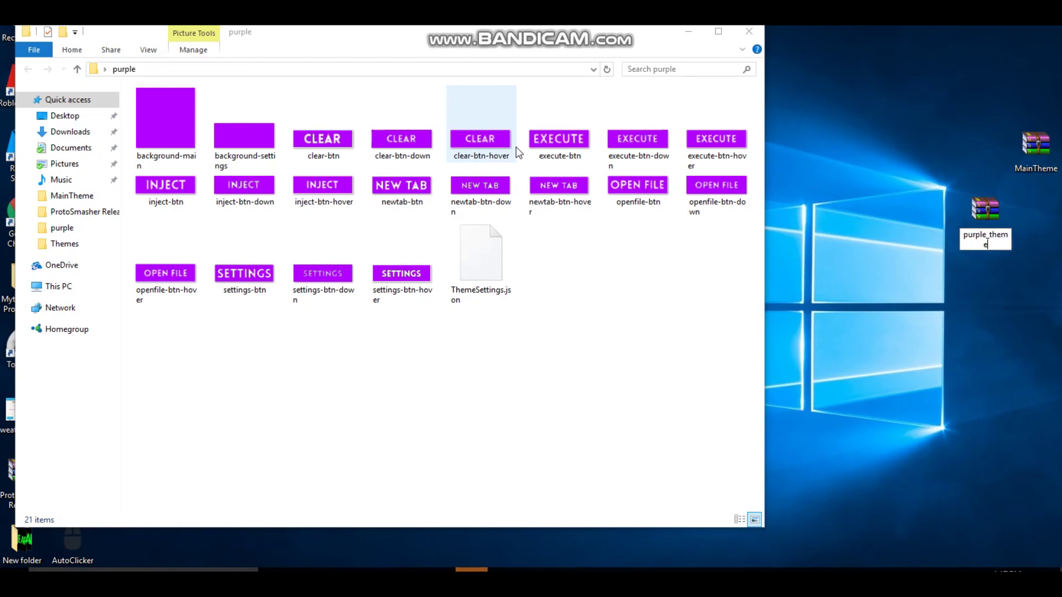
{"action": "key", "text": "Return"}
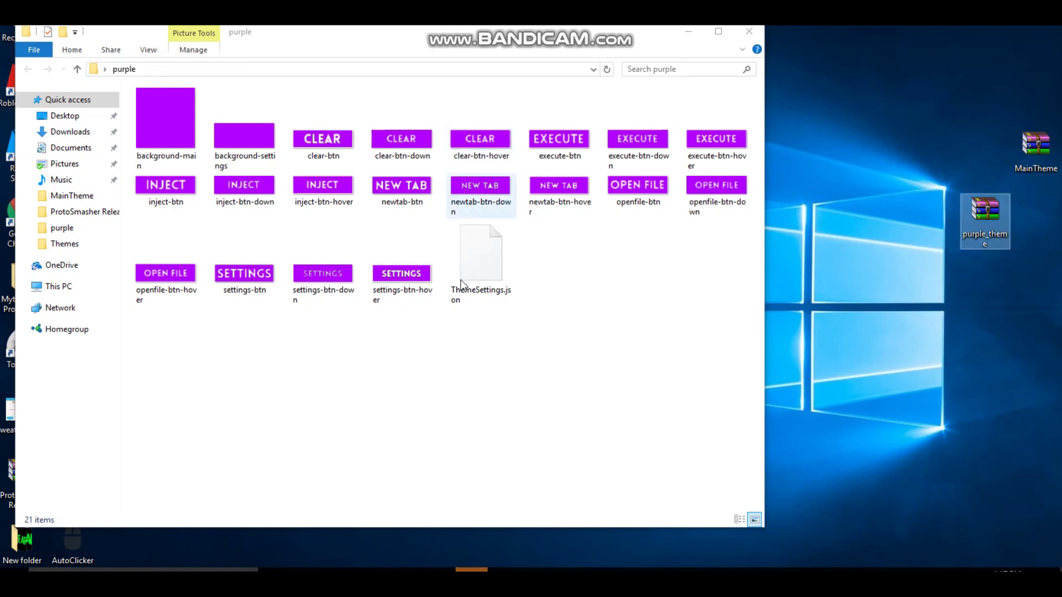
Select all 21 files in the purple folder and drop them into purple_theme
{"action": "left_click_drag", "start_coordinate": [561, 346], "coordinate": [137, 104]}
{"action": "left_click_drag", "start_coordinate": [177, 318], "coordinate": [744, 104]}
{"action": "left_click_drag", "start_coordinate": [480, 129], "coordinate": [996, 224]}
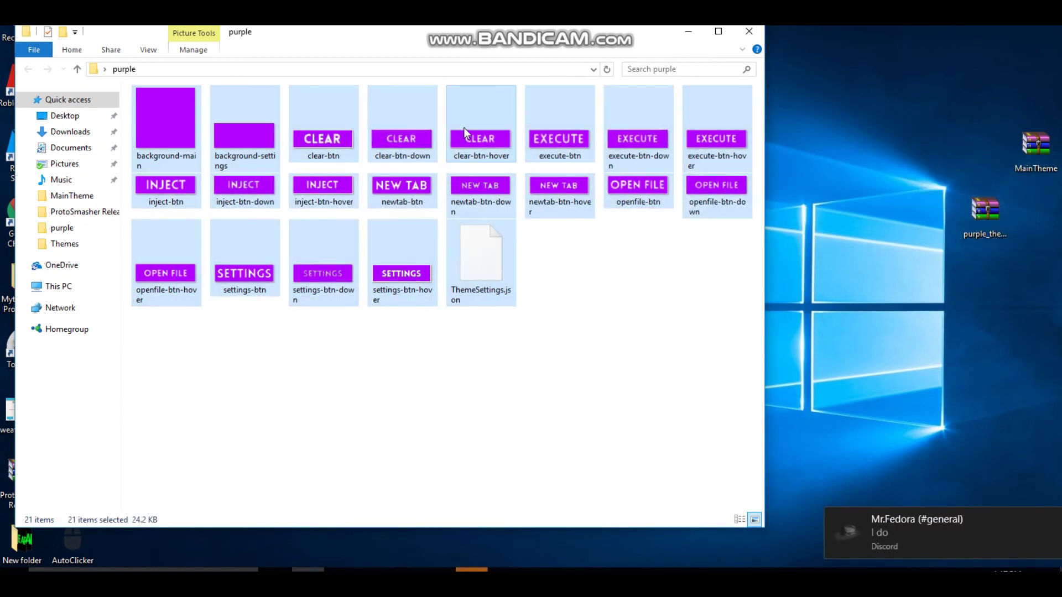
{"action": "left_click", "coordinate": [92, 216]}
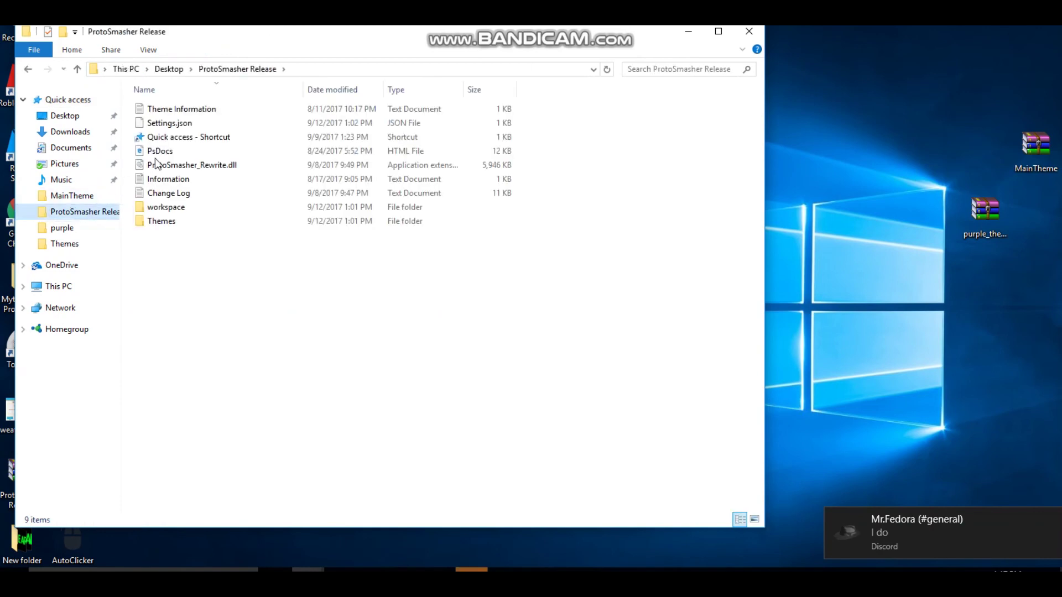
Move purple_theme into ProtoSmasher Release\Themes and open the ProtoSmasher Buyer Release (1) archive
{"action": "double_click", "coordinate": [171, 219]}
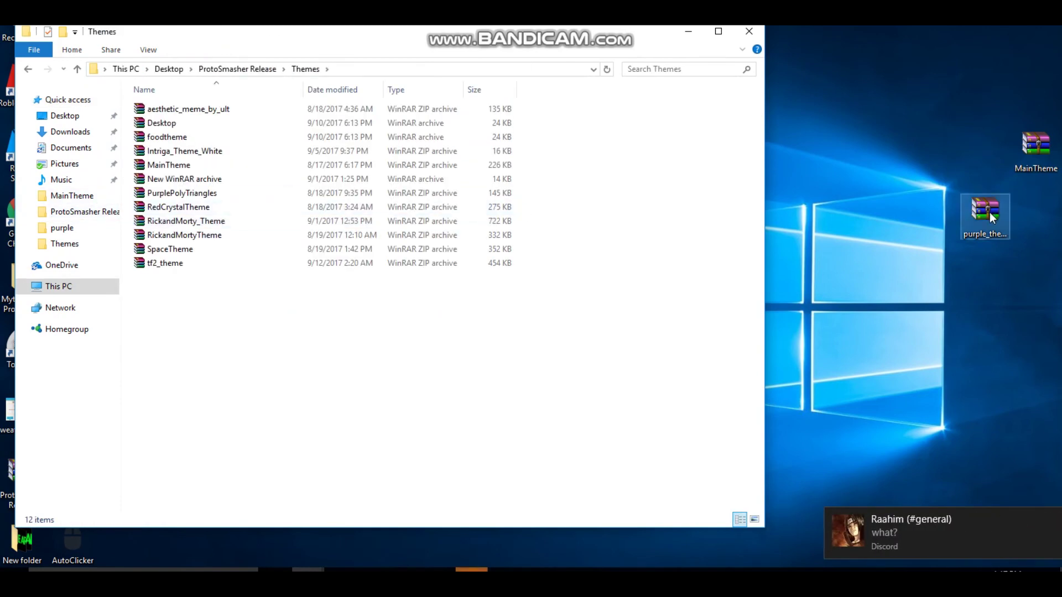
{"action": "left_click_drag", "start_coordinate": [989, 211], "coordinate": [434, 309]}
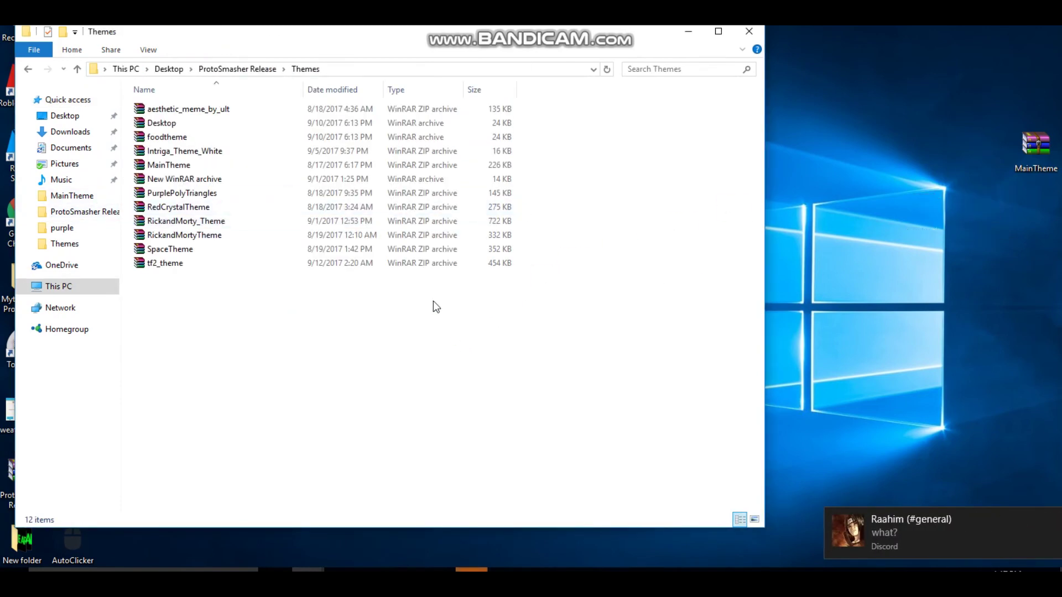
{"action": "left_click", "coordinate": [28, 69]}
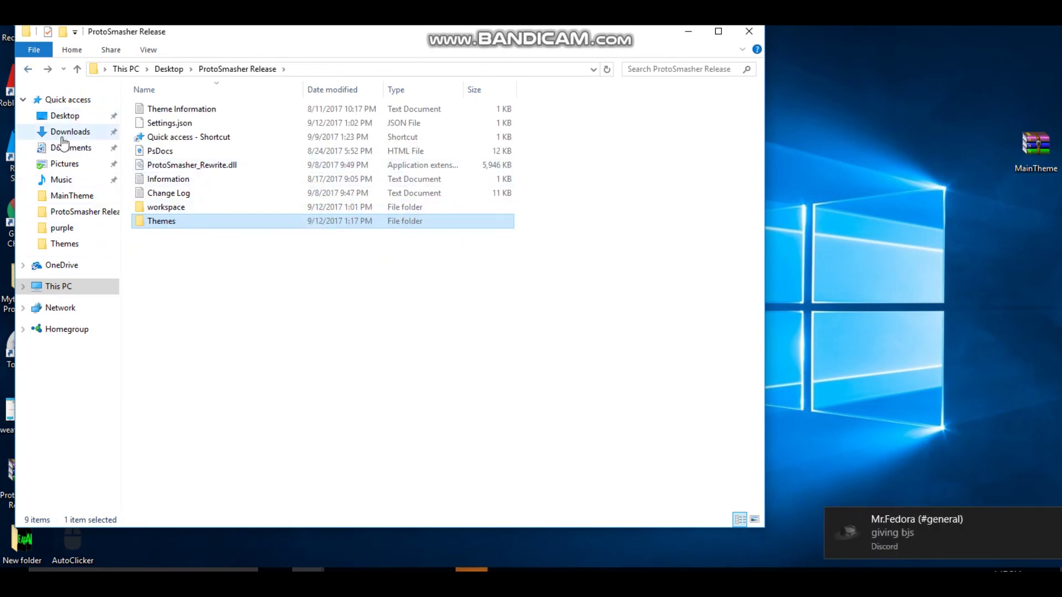
{"action": "left_click", "coordinate": [64, 134]}
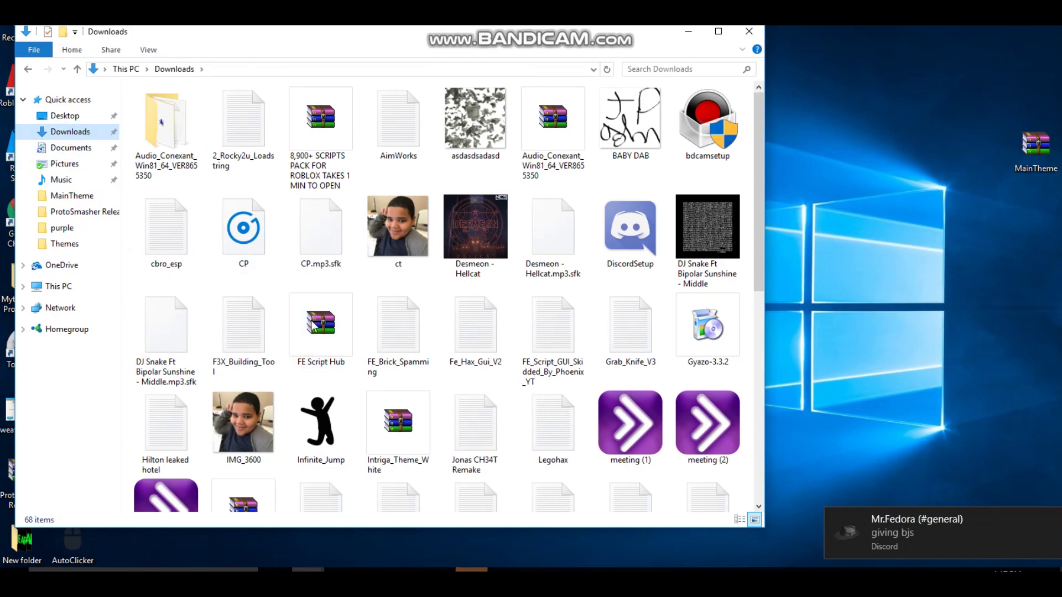
{"action": "scroll", "coordinate": [311, 320], "scroll_direction": "down", "scroll_amount": 5}
{"action": "left_click", "coordinate": [320, 257]}
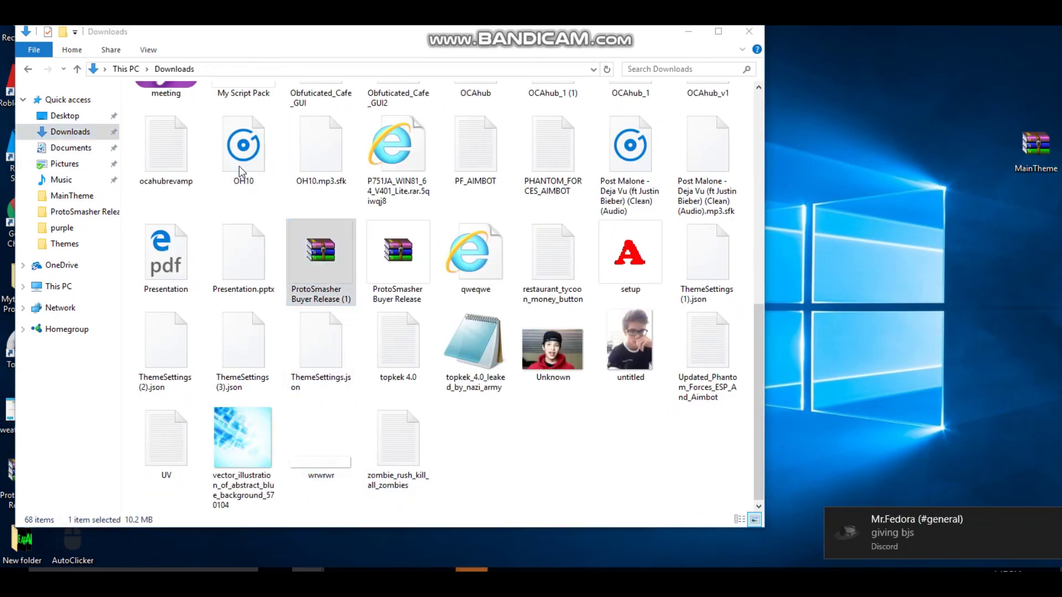
{"action": "key", "text": "Return"}
{"action": "left_click", "coordinate": [68, 99]}
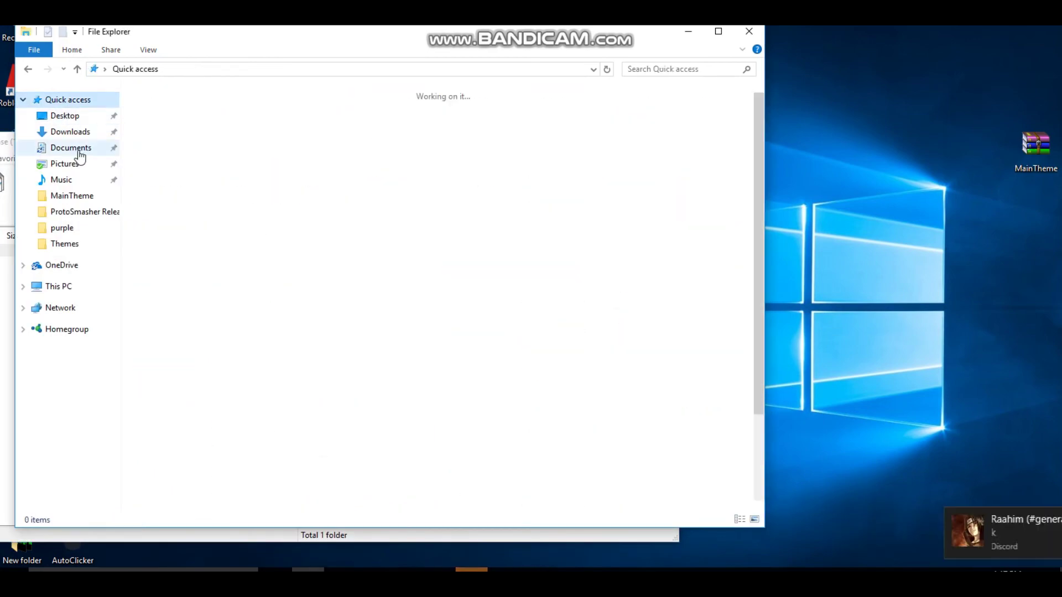
{"action": "left_click", "coordinate": [61, 216]}
Extract all archive files into ProtoSmasher Release, replacing existing ones, and launch ProtoSmasher_UIRewrite
{"action": "left_click", "coordinate": [8, 158]}
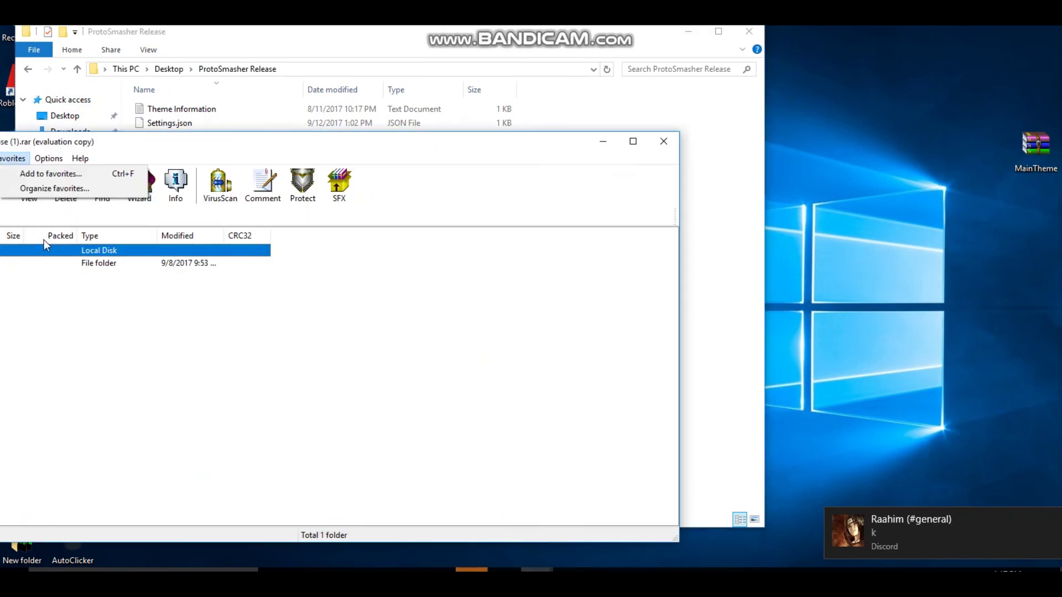
{"action": "key", "text": "Escape"}
{"action": "left_click_drag", "start_coordinate": [74, 457], "coordinate": [84, 263]}
{"action": "left_click_drag", "start_coordinate": [633, 125], "coordinate": [630, 126]}
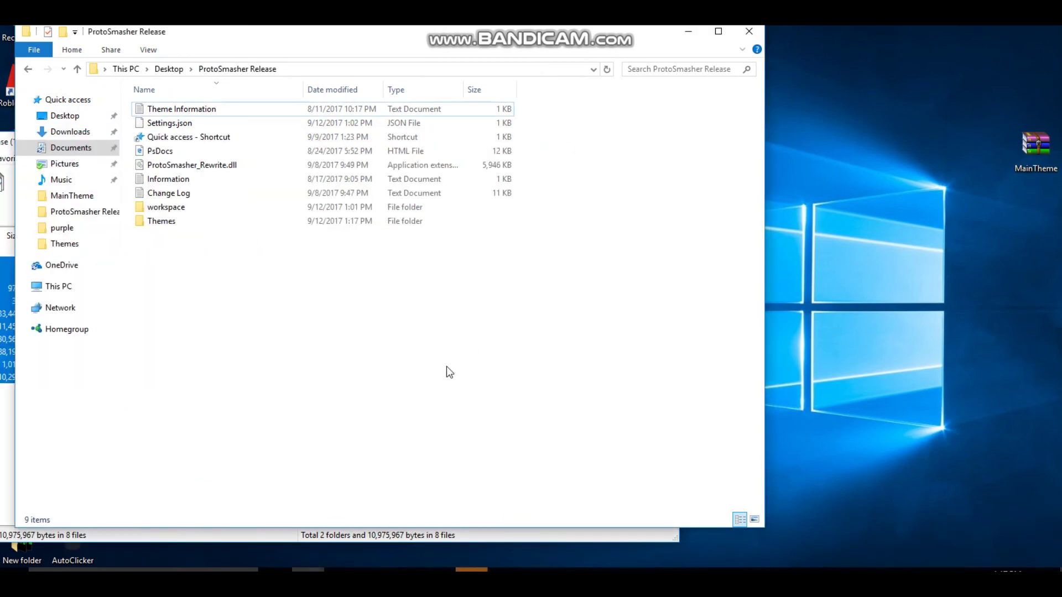
{"action": "left_click", "coordinate": [498, 193]}
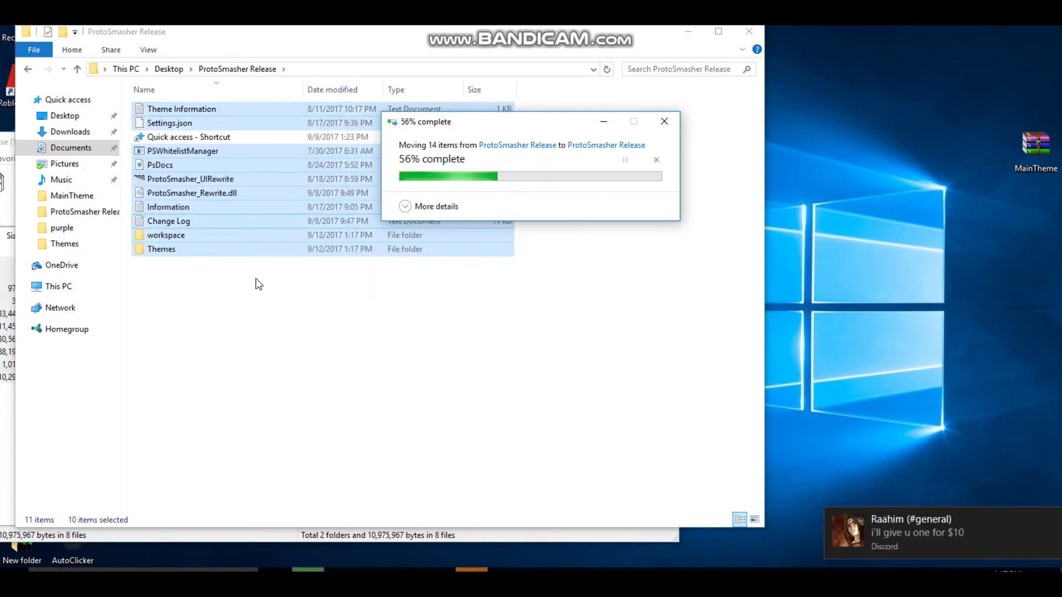
{"action": "double_click", "coordinate": [229, 179]}
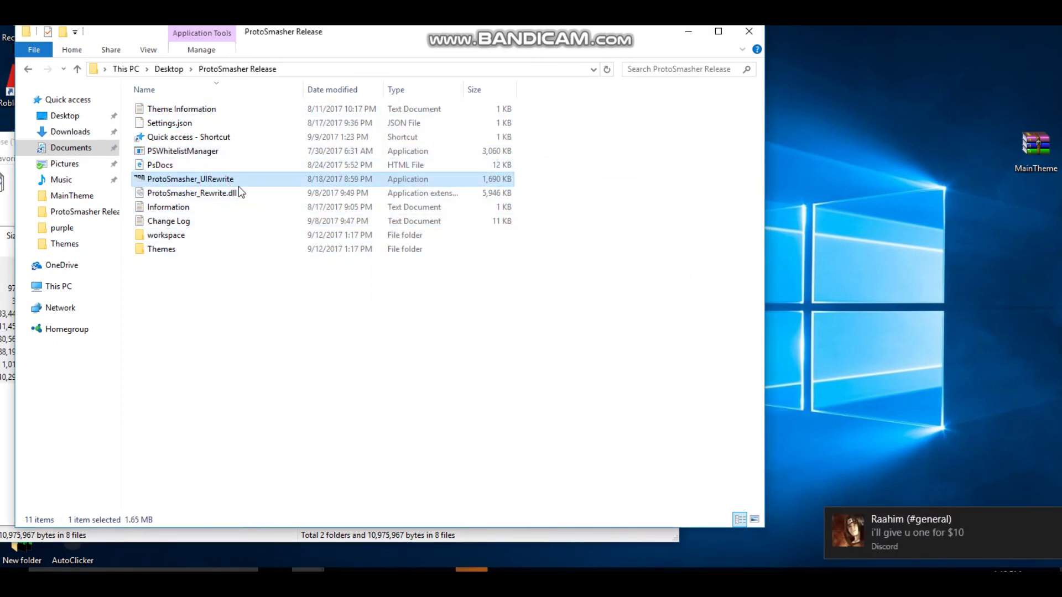
Apply the Purple Theme (CavernHax) from ProtoSmasher's theme list
{"action": "left_click", "coordinate": [407, 434]}
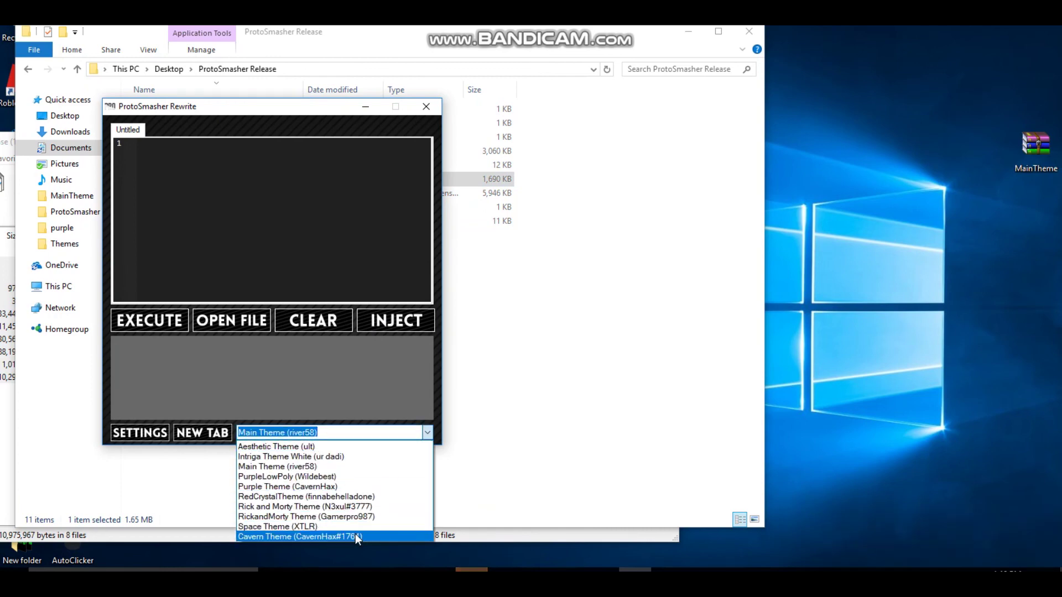
{"action": "left_click", "coordinate": [358, 486]}
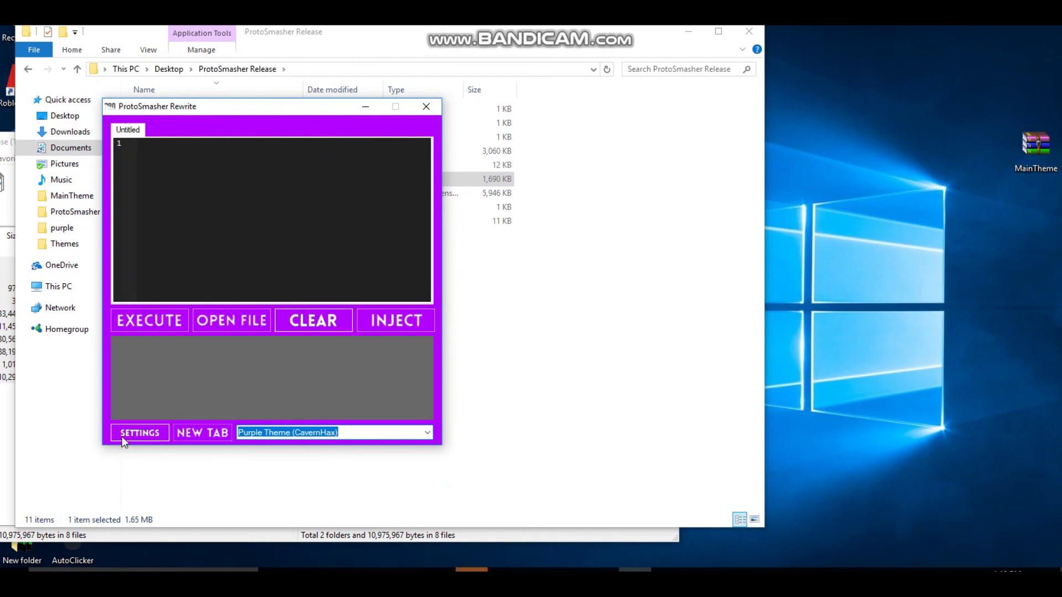
{"action": "left_click", "coordinate": [334, 388]}
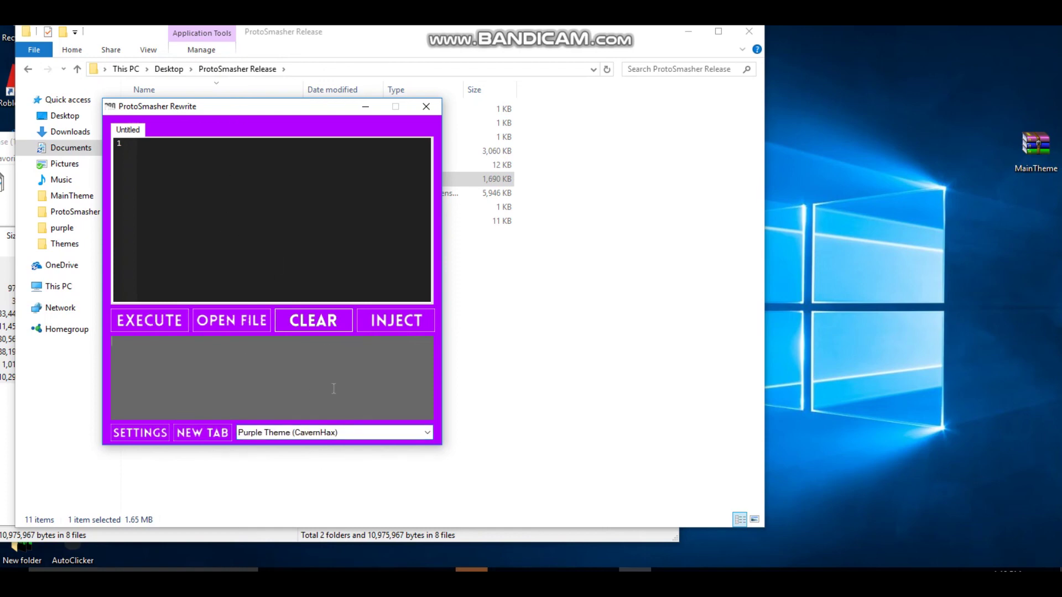
{"action": "left_click_drag", "start_coordinate": [317, 109], "coordinate": [427, 111]}
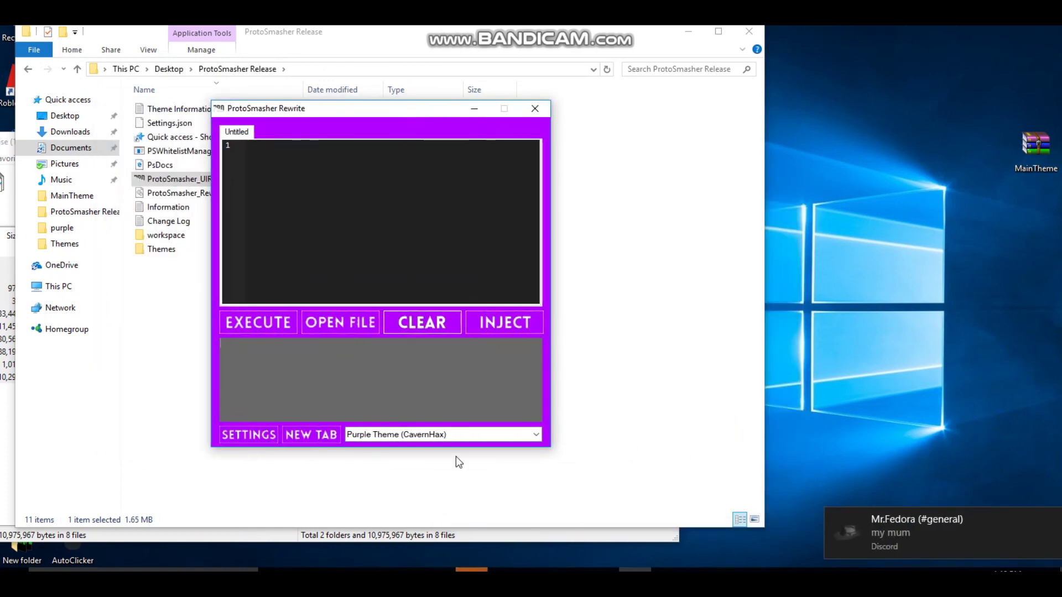
{"action": "left_click", "coordinate": [535, 435]}
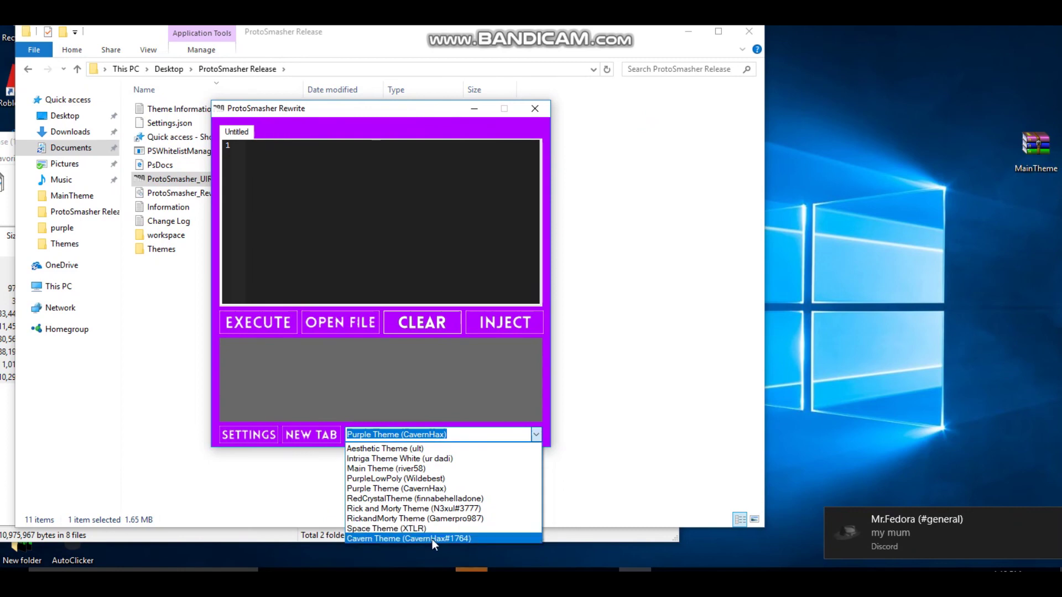
{"action": "left_click", "coordinate": [432, 539]}
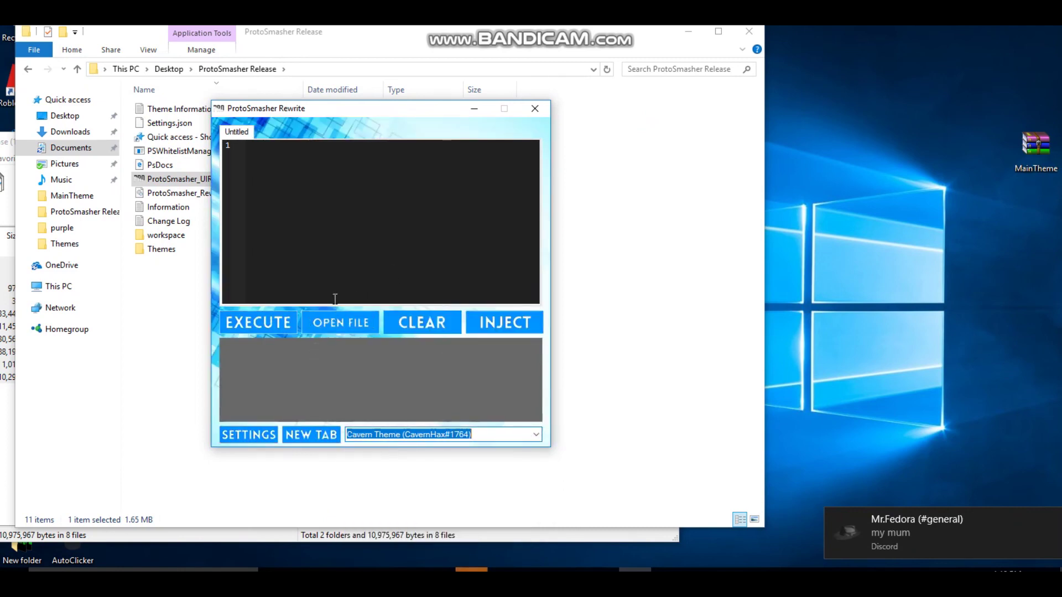